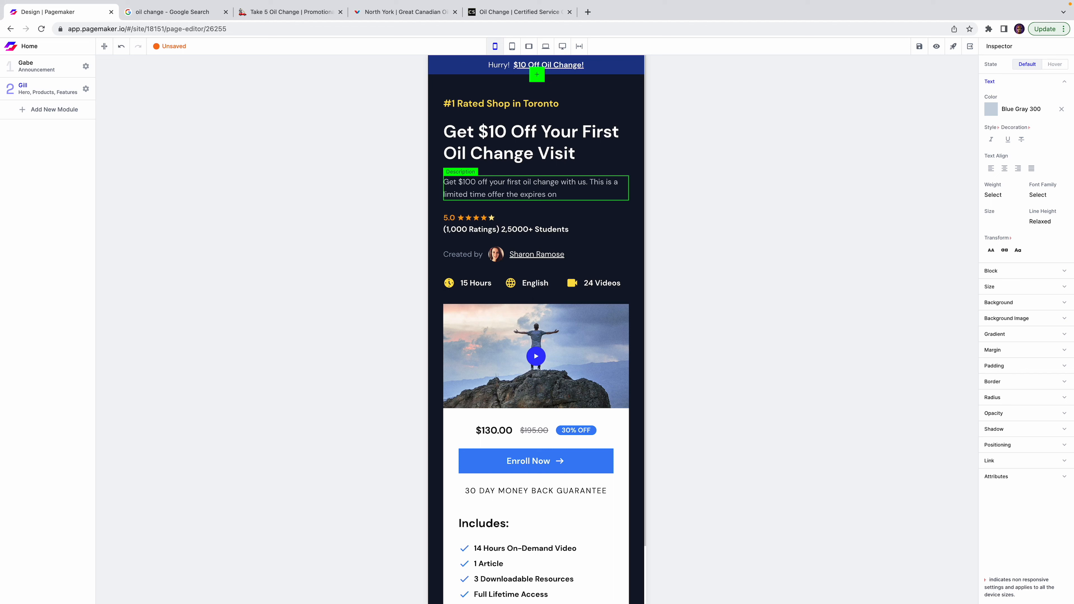
End the offer description with 'expires on Dec 25 2022' and select the ratings line.
key("BackSpace")
type("Dec 25 2022")
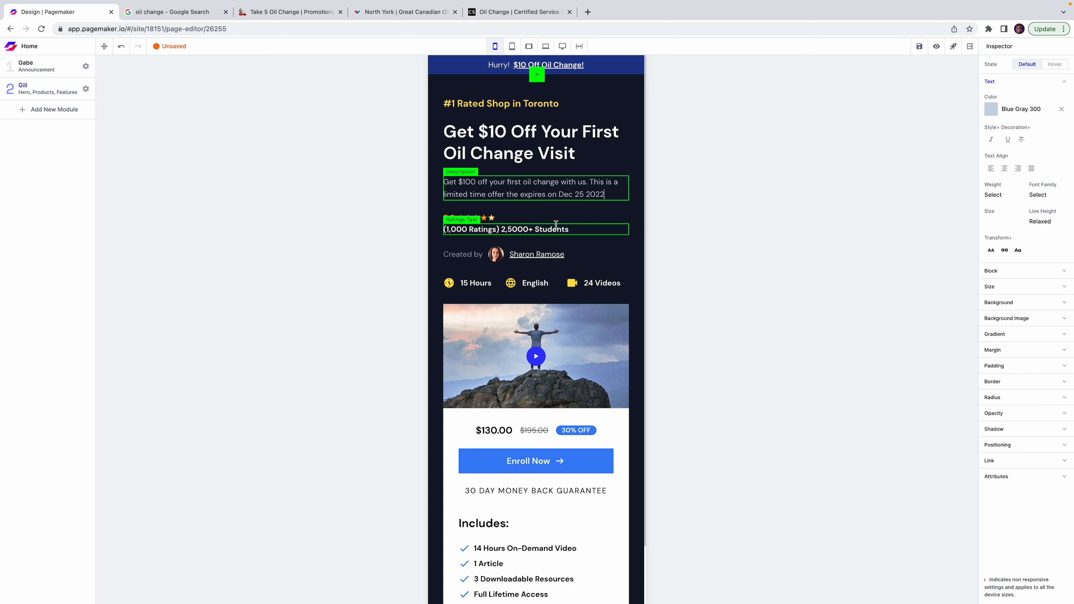
double_click(517, 230)
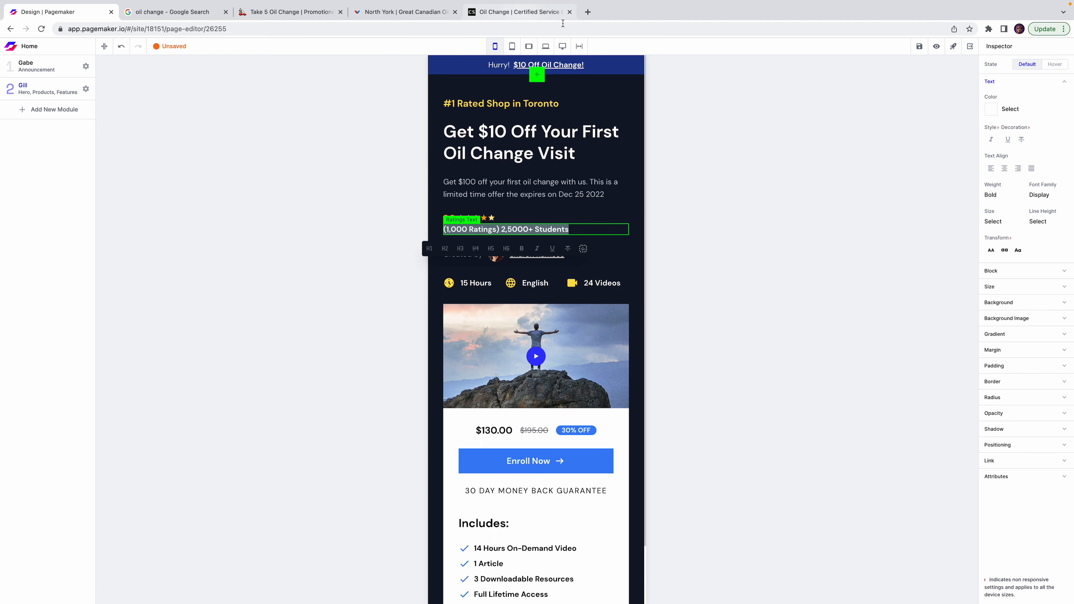
left_click(587, 12)
Search Google for 'midas oil change', view the Midas Midland listing, then close the tab.
type("midas oil change")
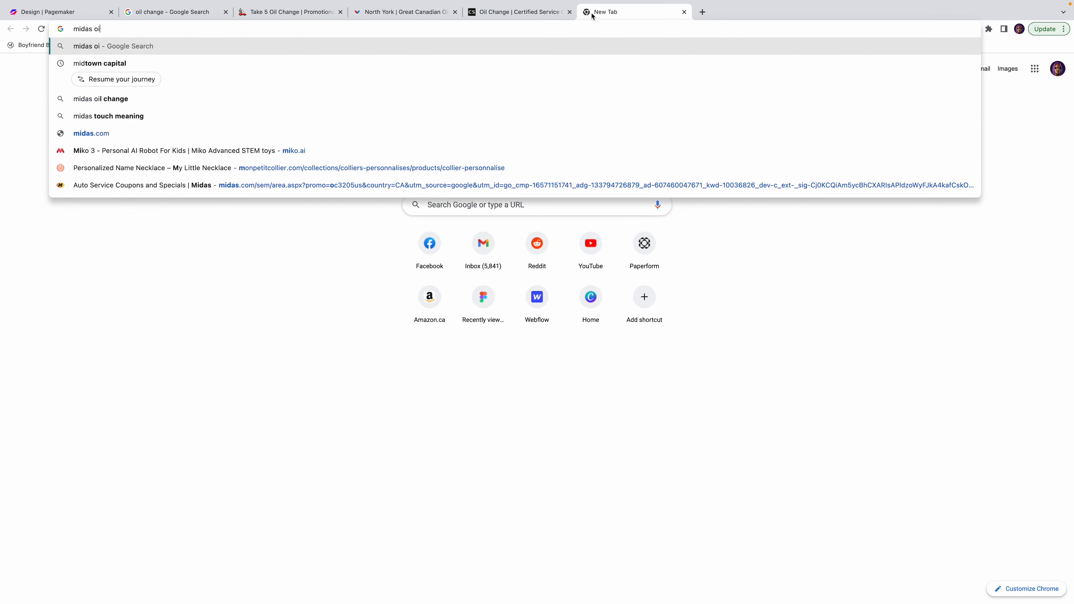
key("Return")
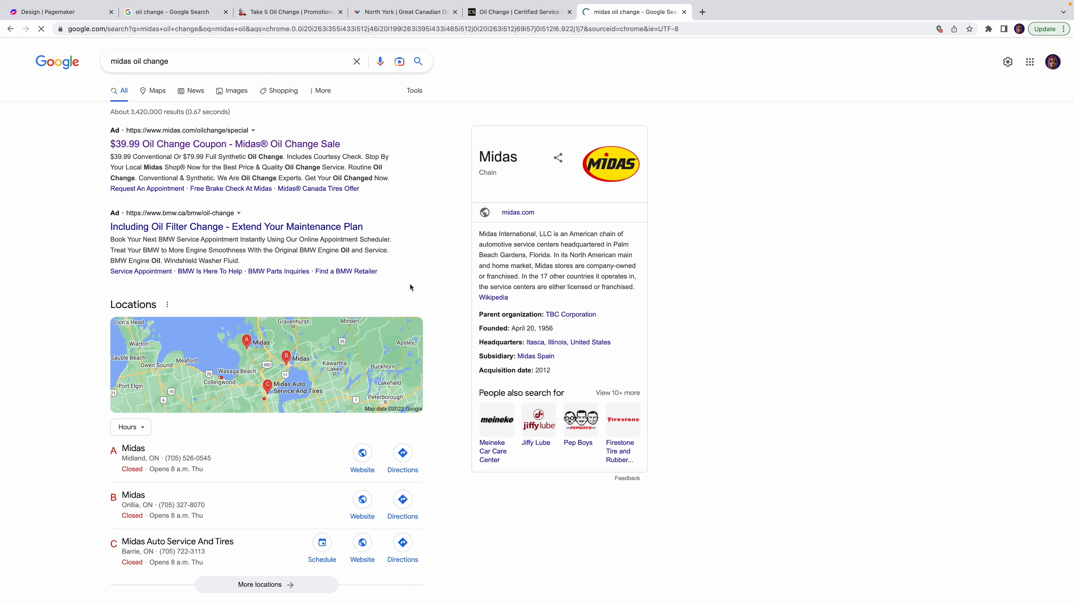
scroll(227, 416, "down", 1)
left_click(227, 416)
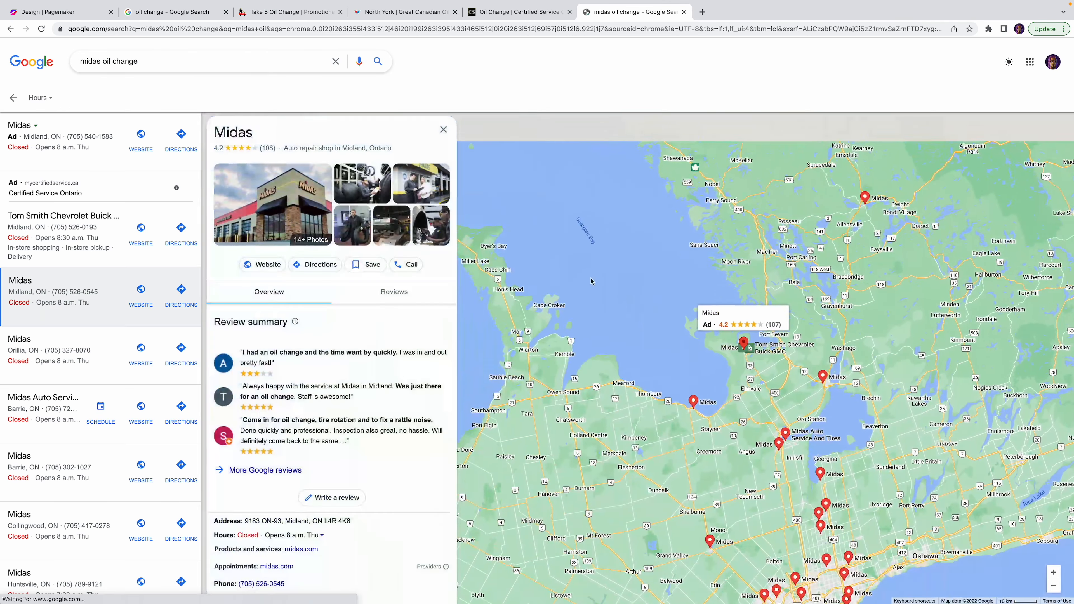
key("ctrl+w")
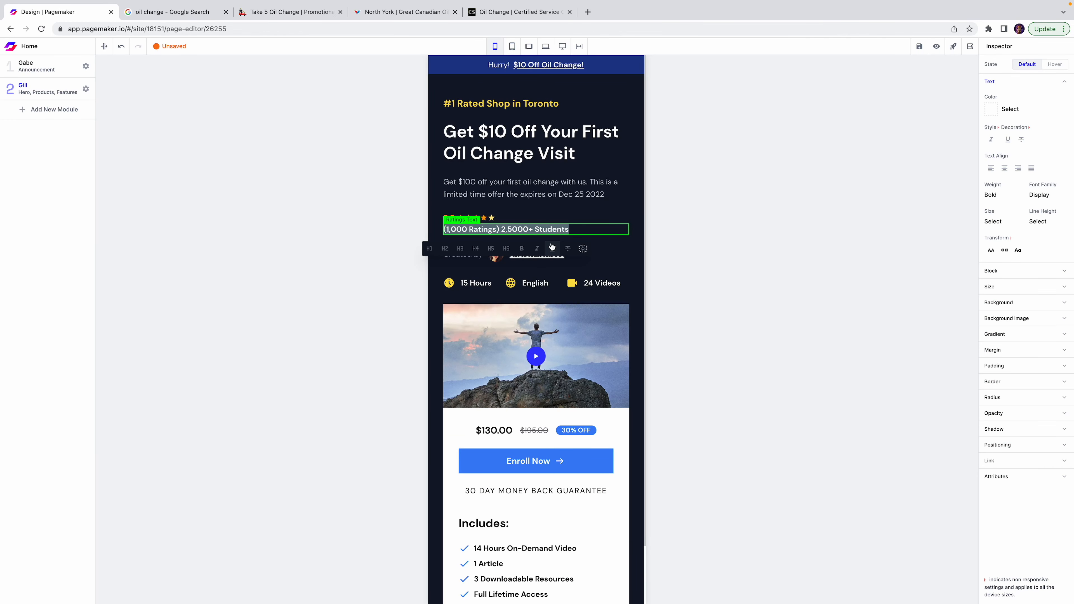
Set the ratings line to '1,345 customer reviews', the author label to 'Manager:', and $100 to $10.
type("1,34")
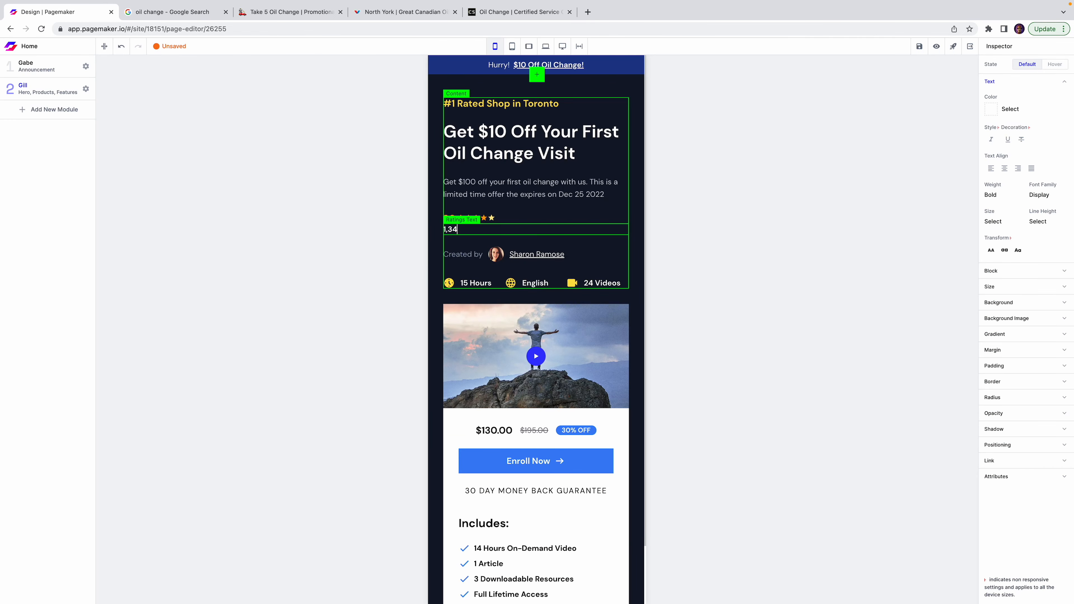
type("5 customer reviews")
left_click(733, 230)
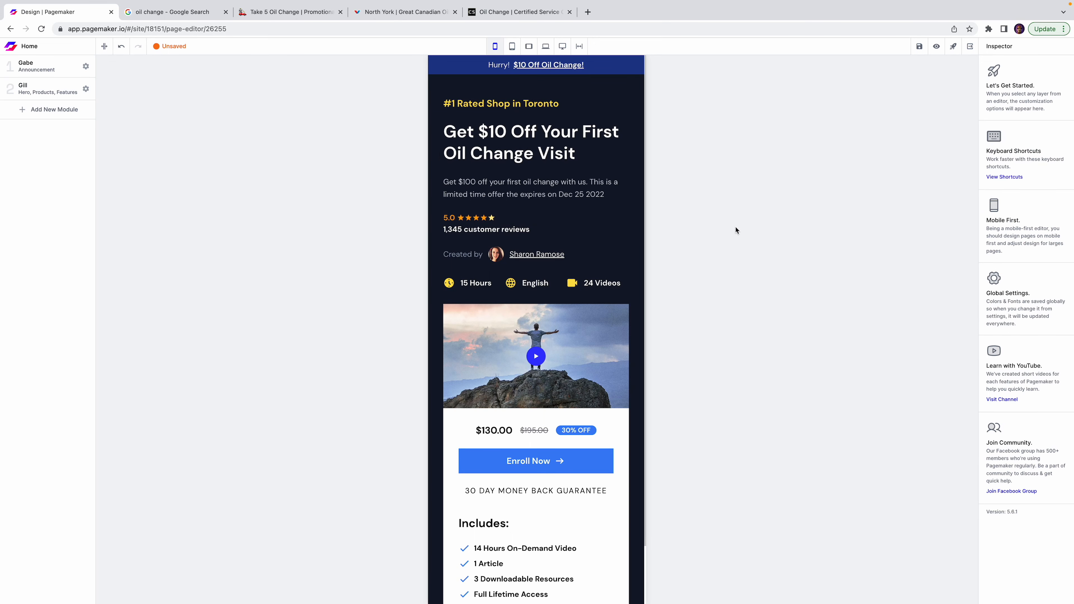
double_click(470, 254)
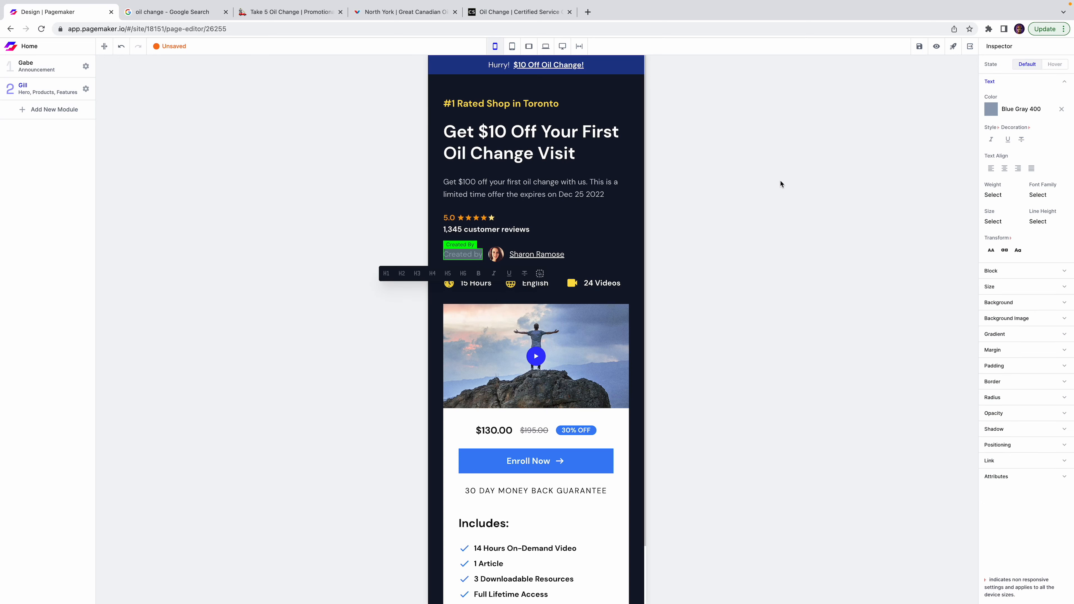
type("Manager:")
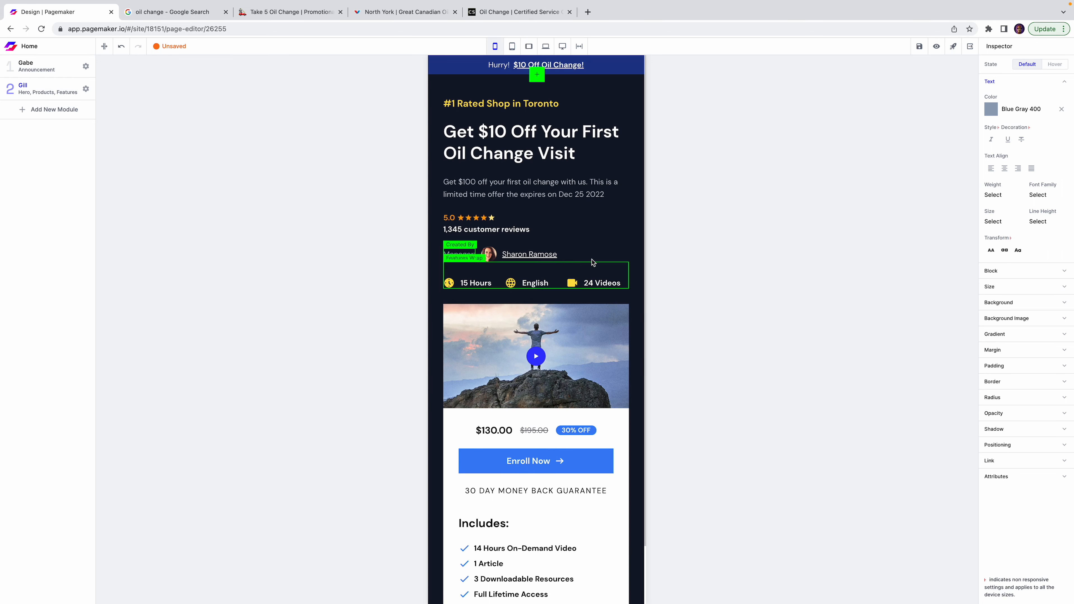
left_click(737, 273)
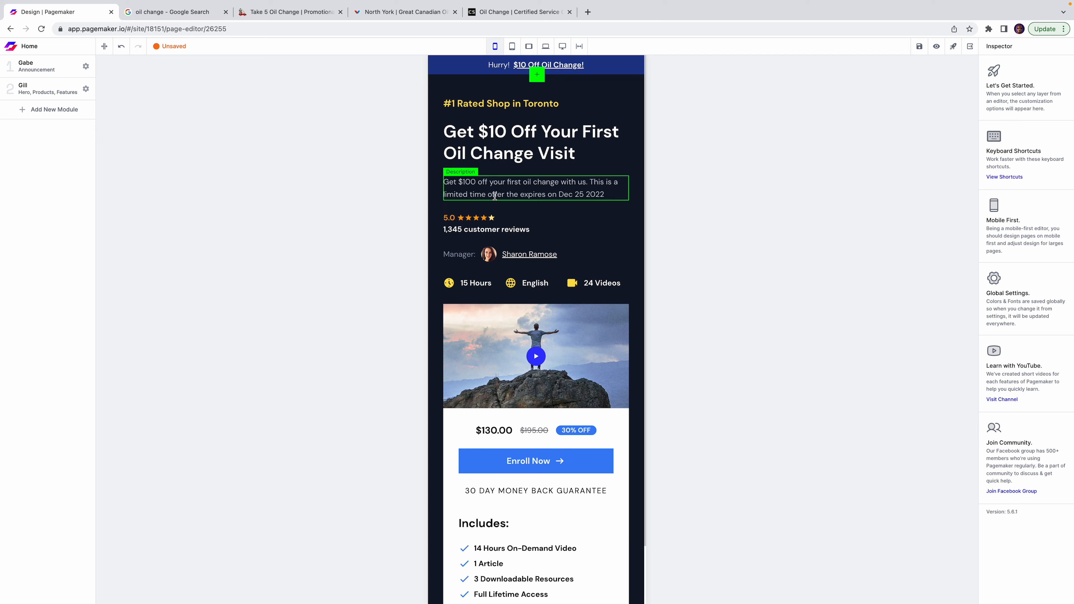
left_click(477, 185)
key("BackSpace")
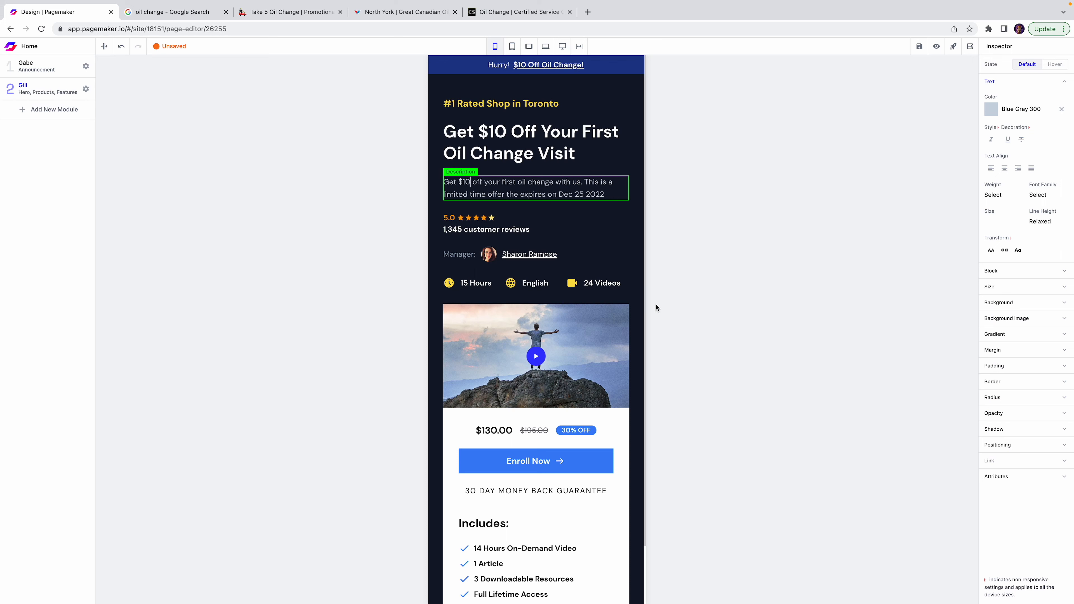
Hide the hours/language/videos Features row using its eye icon in the Gill layer tree.
left_click(620, 283)
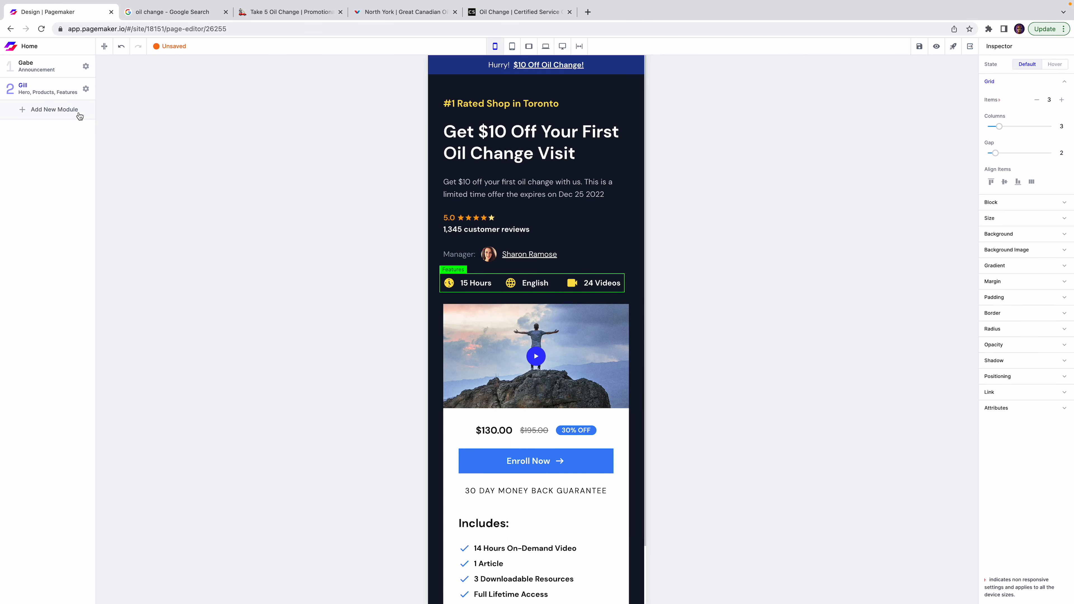
left_click(63, 91)
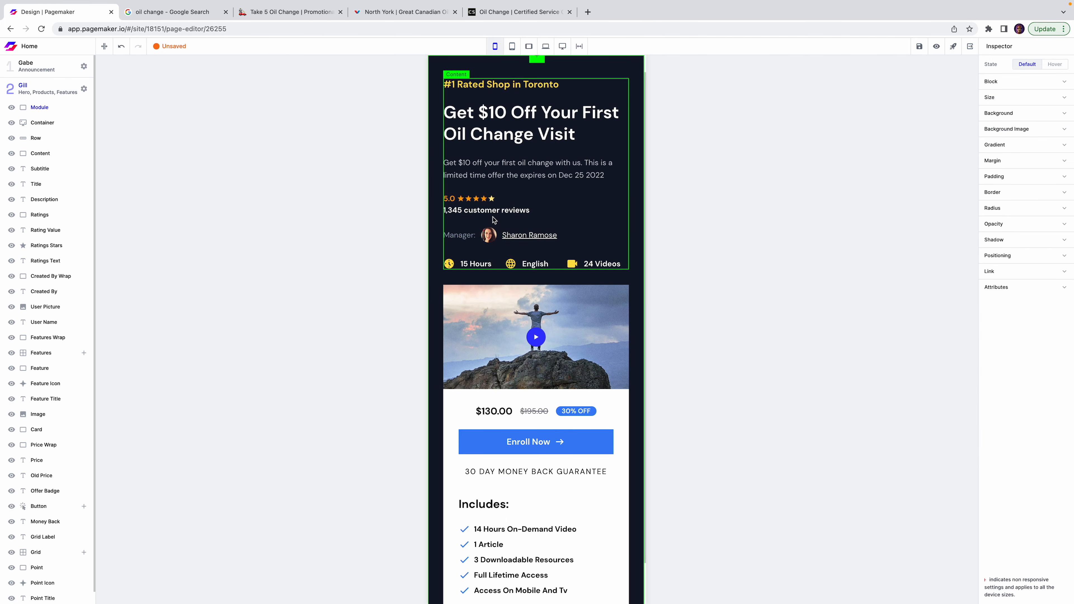
left_click(84, 349)
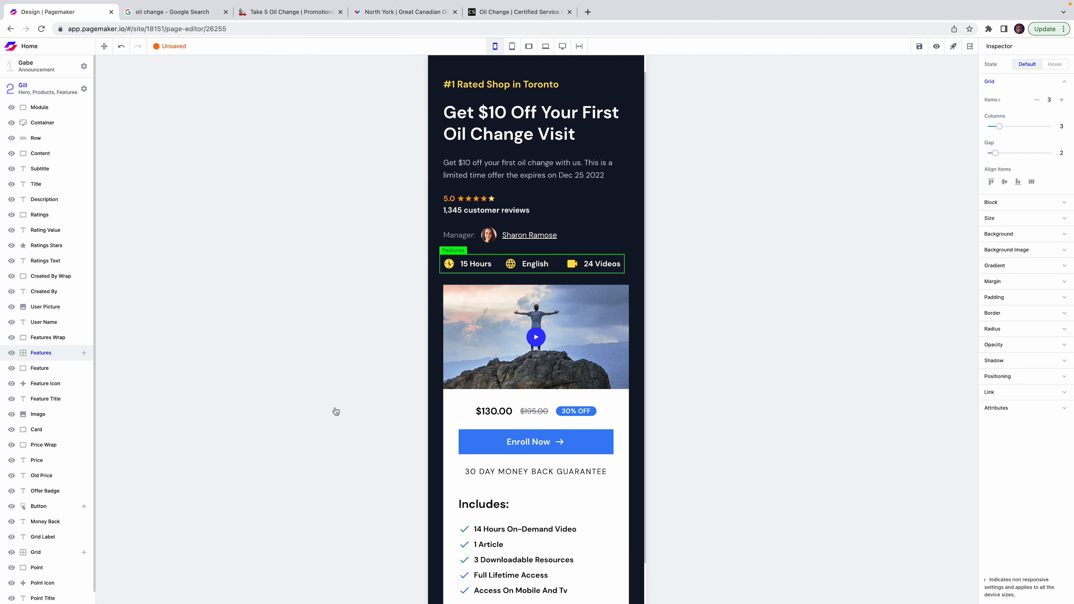
left_click(11, 352)
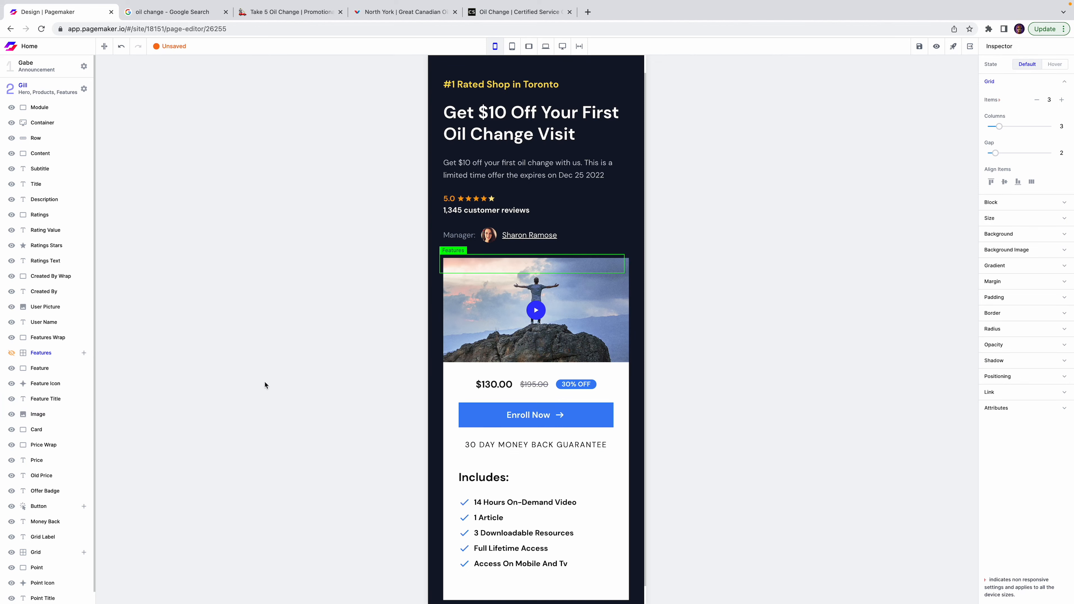
left_click(747, 232)
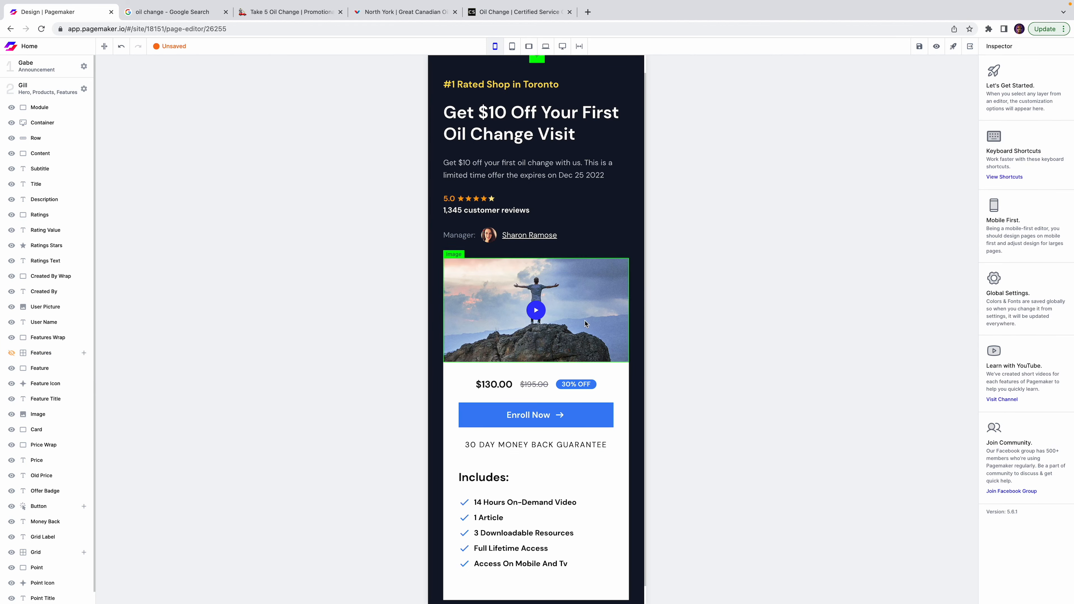
Replace the hero image with the slide-3 photo of a mechanic under a car.
left_click(622, 298)
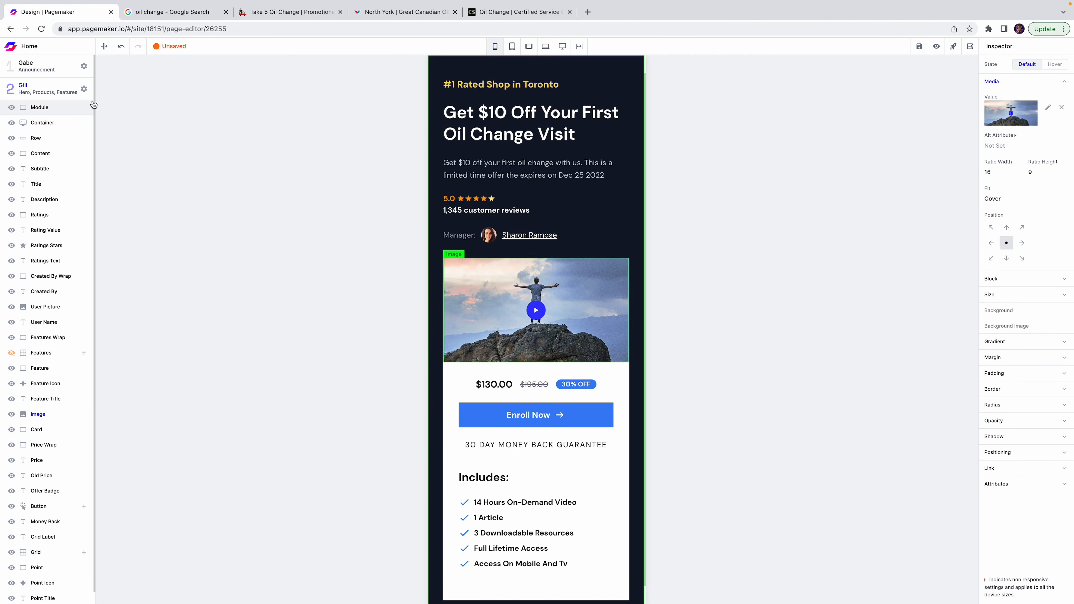
left_click(72, 88)
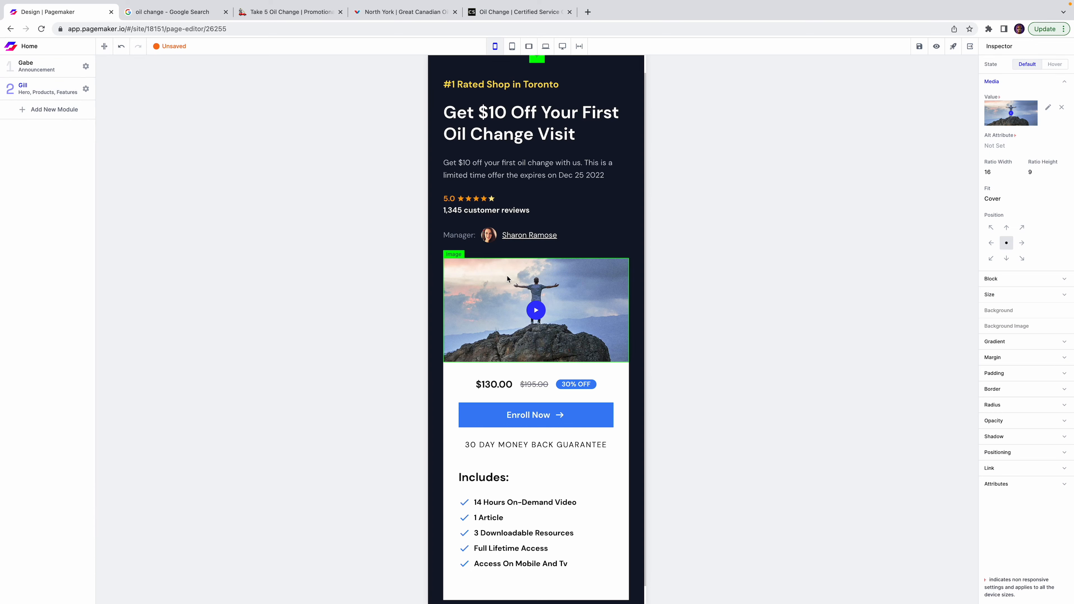
left_click(1048, 107)
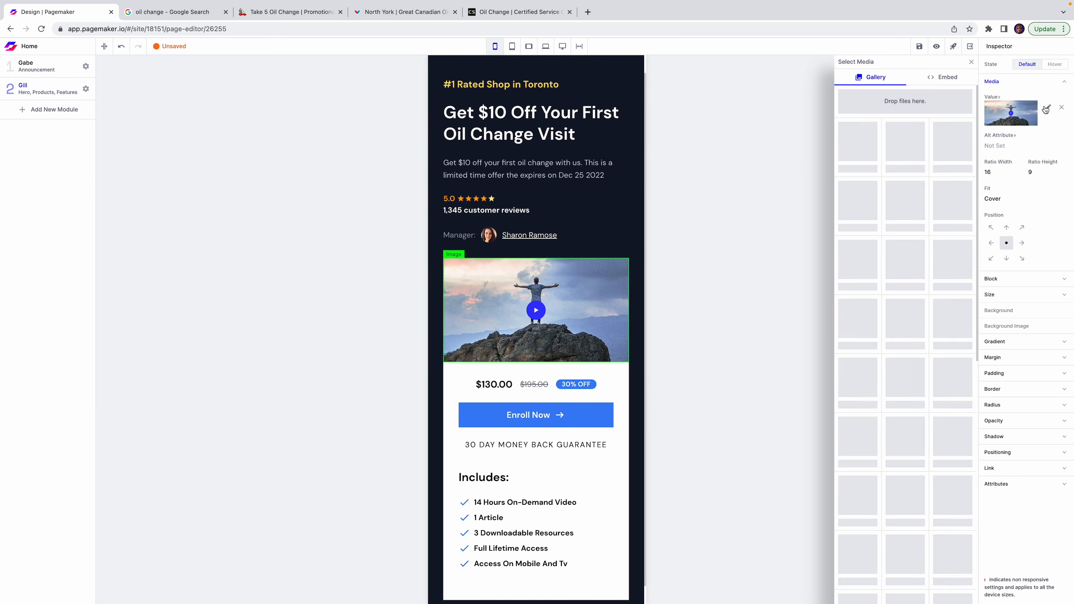
left_click(916, 200)
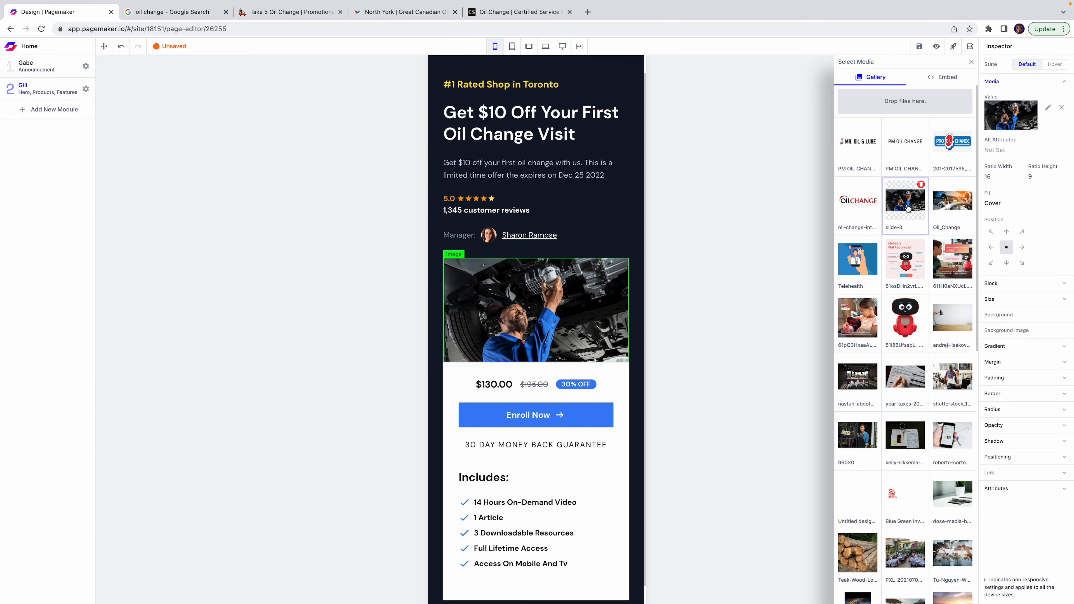
left_click(674, 340)
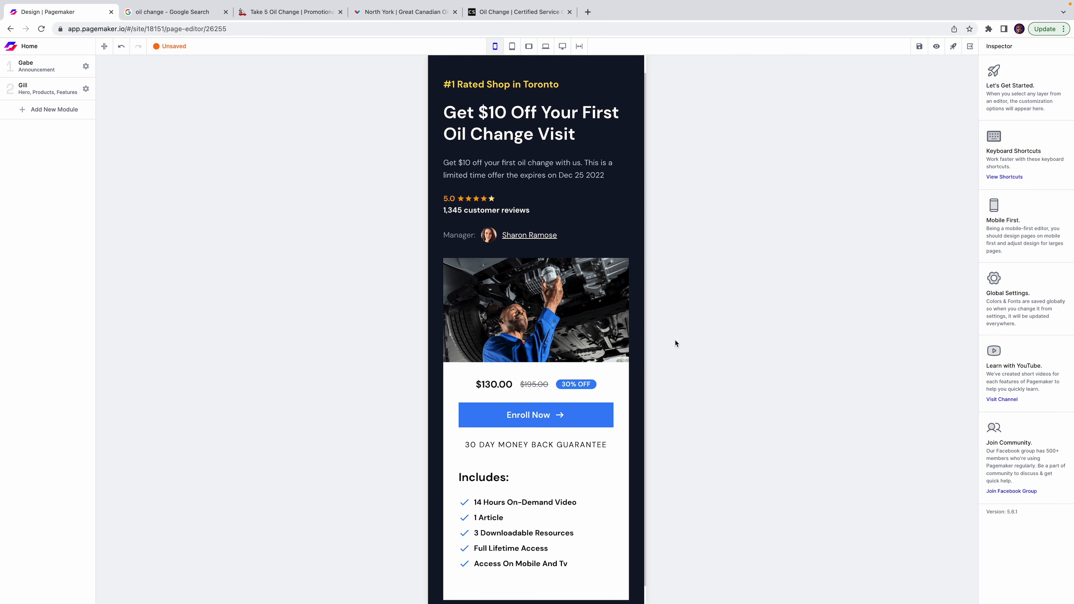
Relabel the Enroll Now button as 'Schedule Appointment'.
left_click(542, 416)
double_click(542, 416)
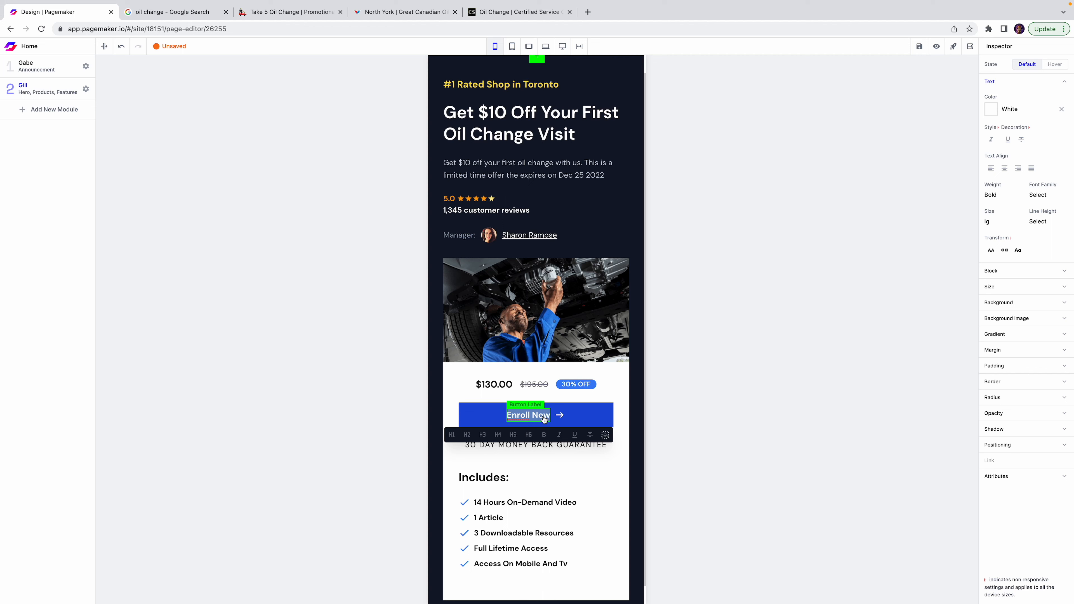
type("Schedule Appointment")
left_click(724, 256)
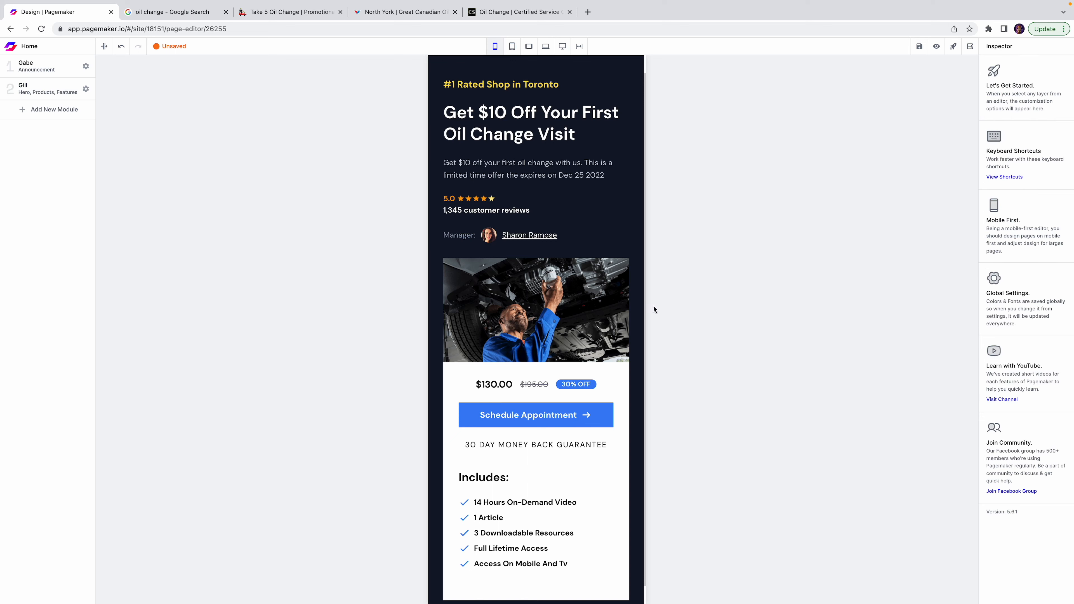
scroll(619, 339, "down", 1)
scroll(592, 372, "up", 2)
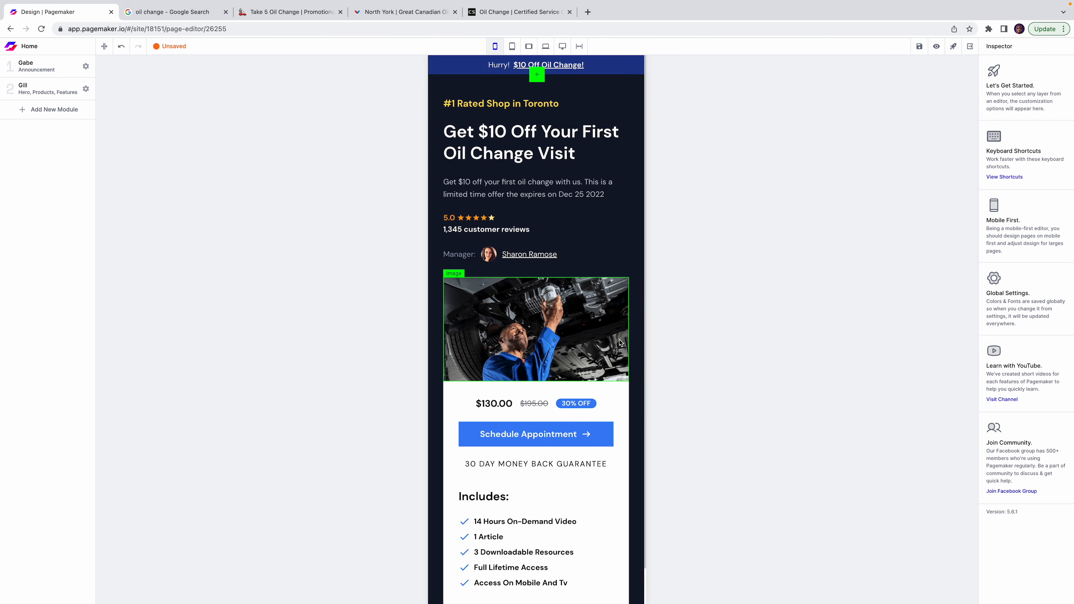
Change the price from $130.00 to $59.99 and the old price from $195.00 to $69.99.
double_click(498, 401)
type("$6")
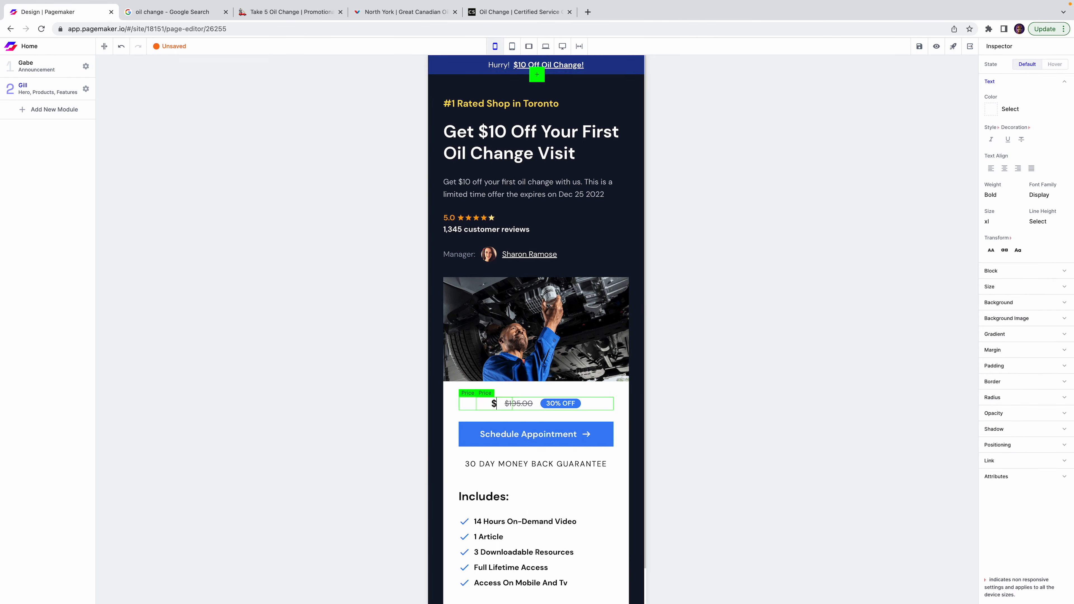
key("BackSpace")
type("59.99")
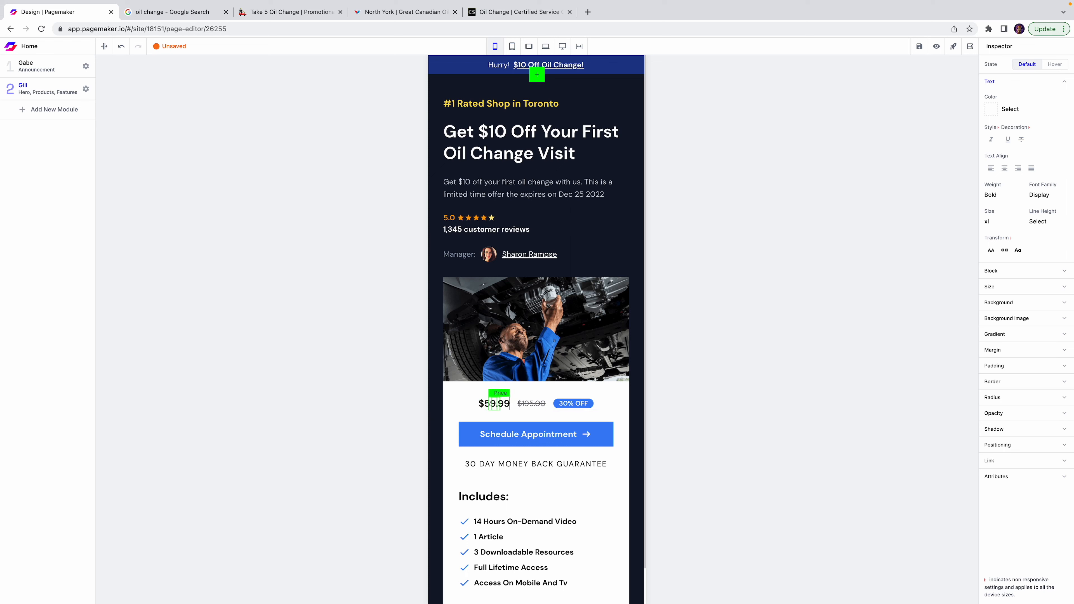
double_click(527, 402)
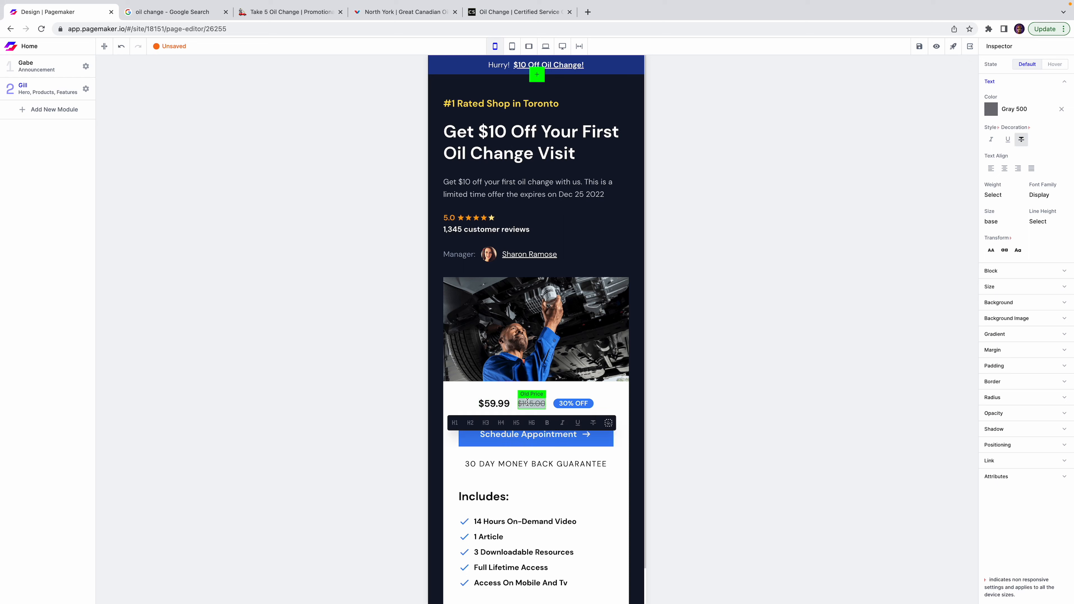
type("$69")
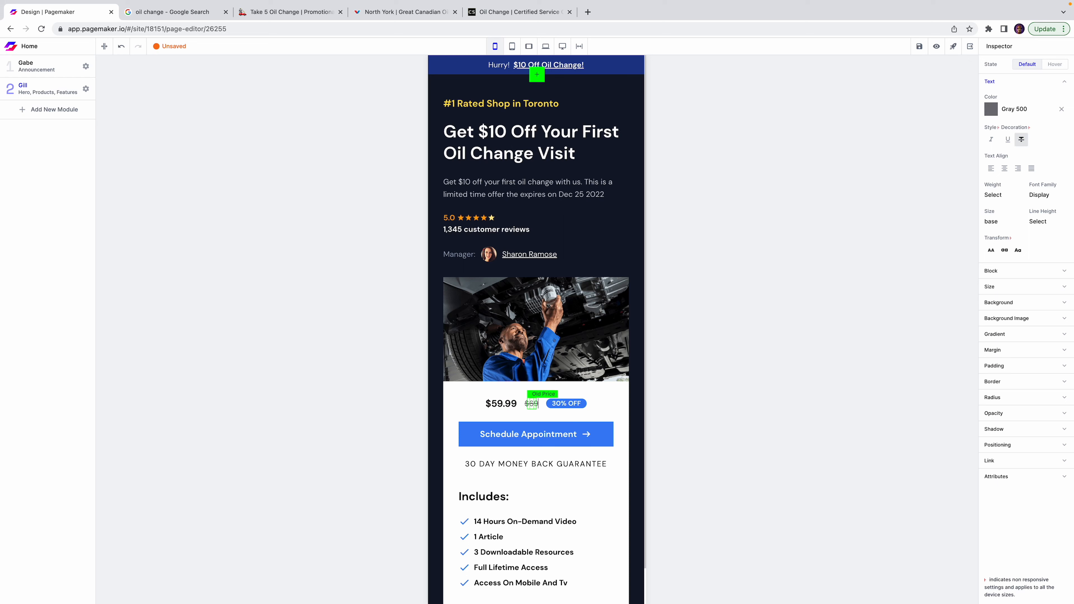
type(".99")
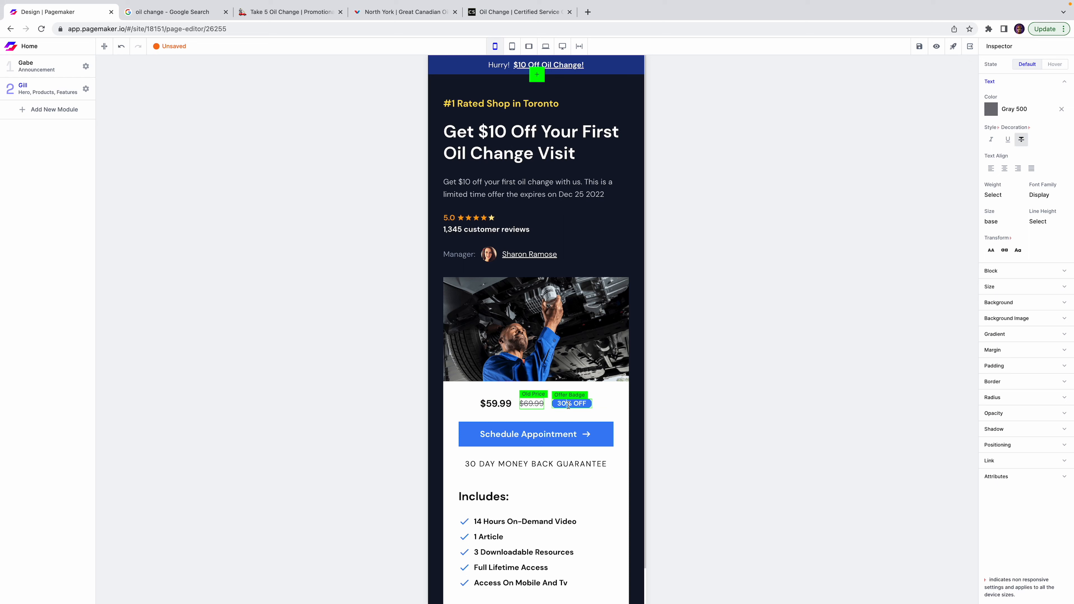
Retype the 30% OFF discount badge as '$10 OFF'.
double_click(568, 403)
type("$10 of")
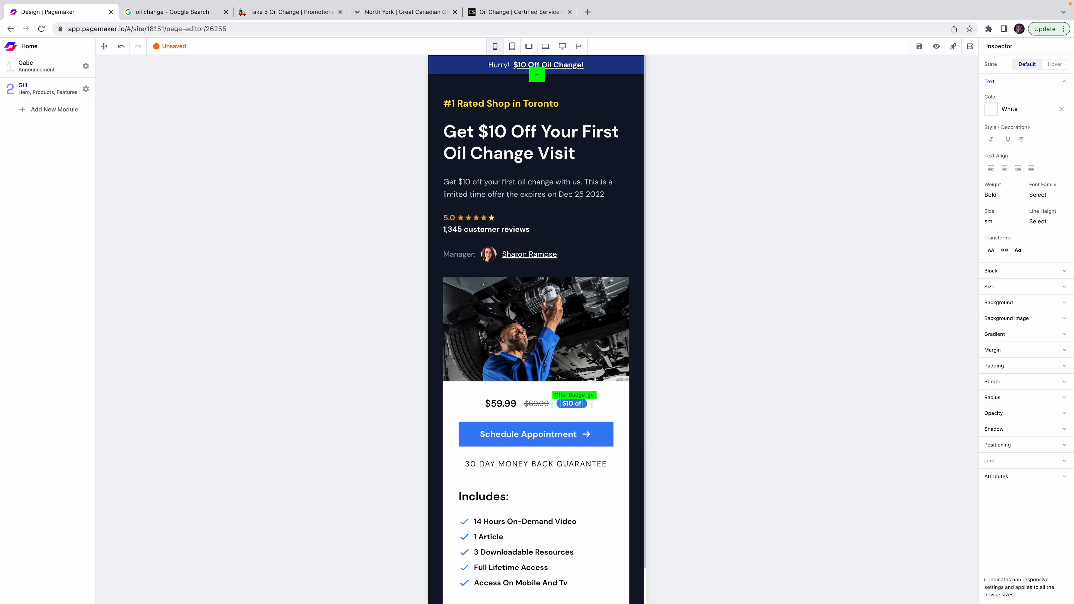
key("BackSpace")
key("BackSpace")
type("OFF")
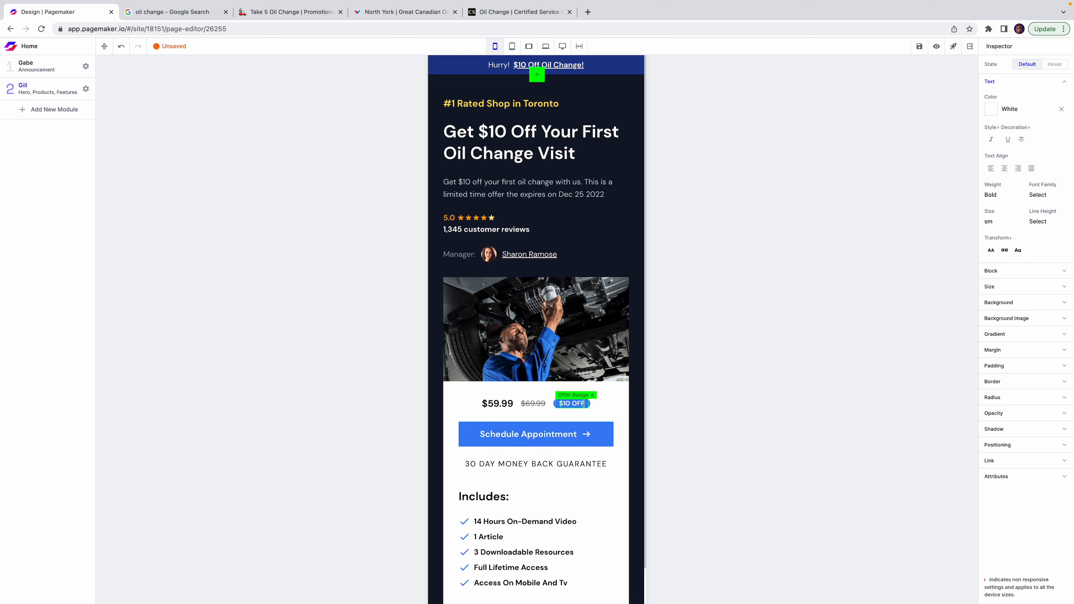
left_click(605, 438)
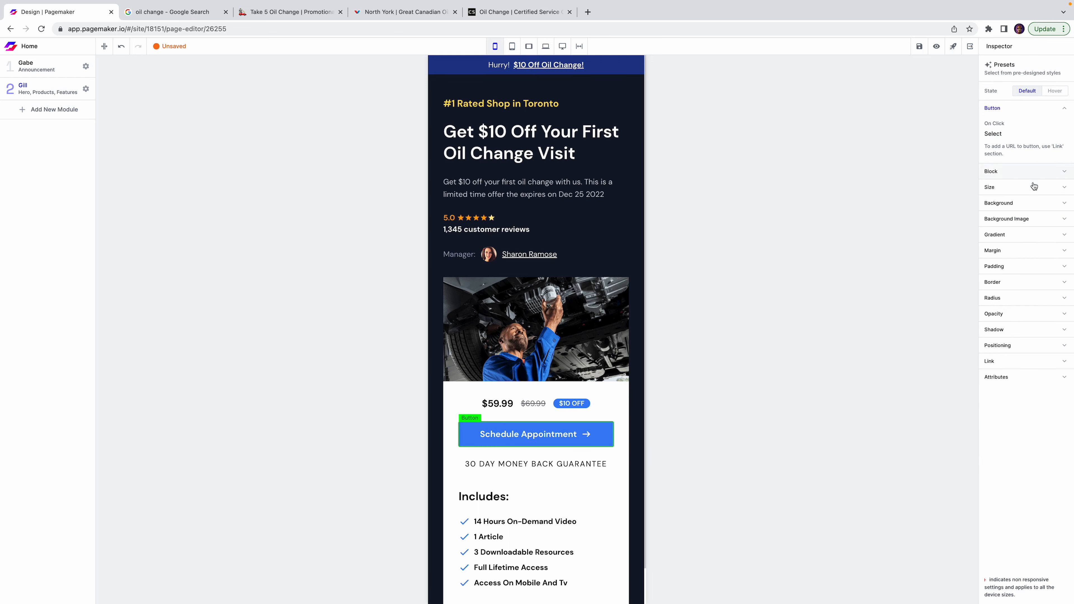
Make the Schedule Appointment button's background colour Green 600.
left_click(1010, 204)
left_click(991, 231)
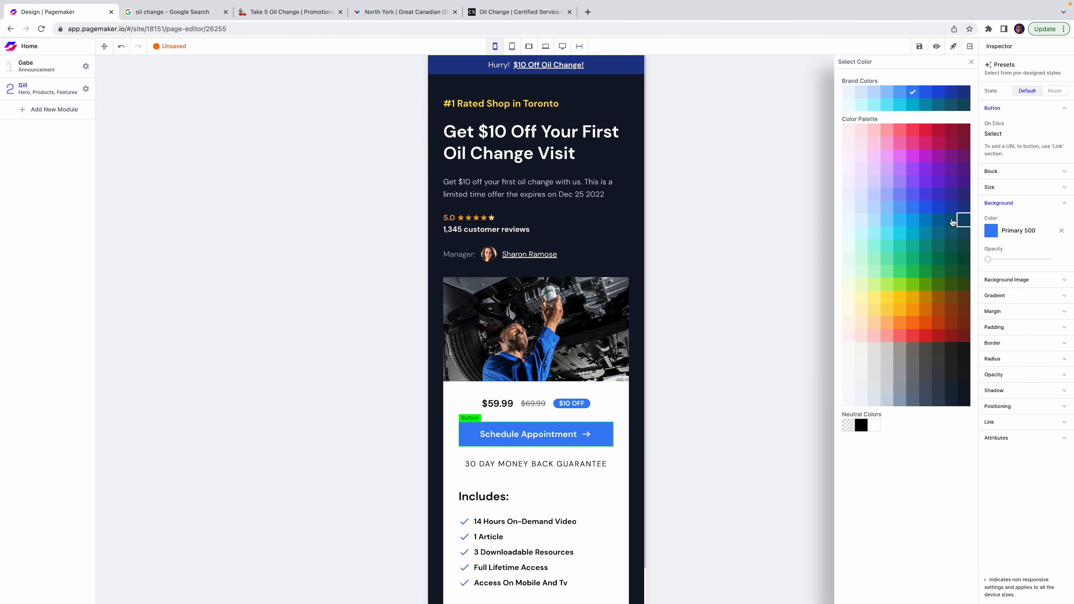
left_click(921, 272)
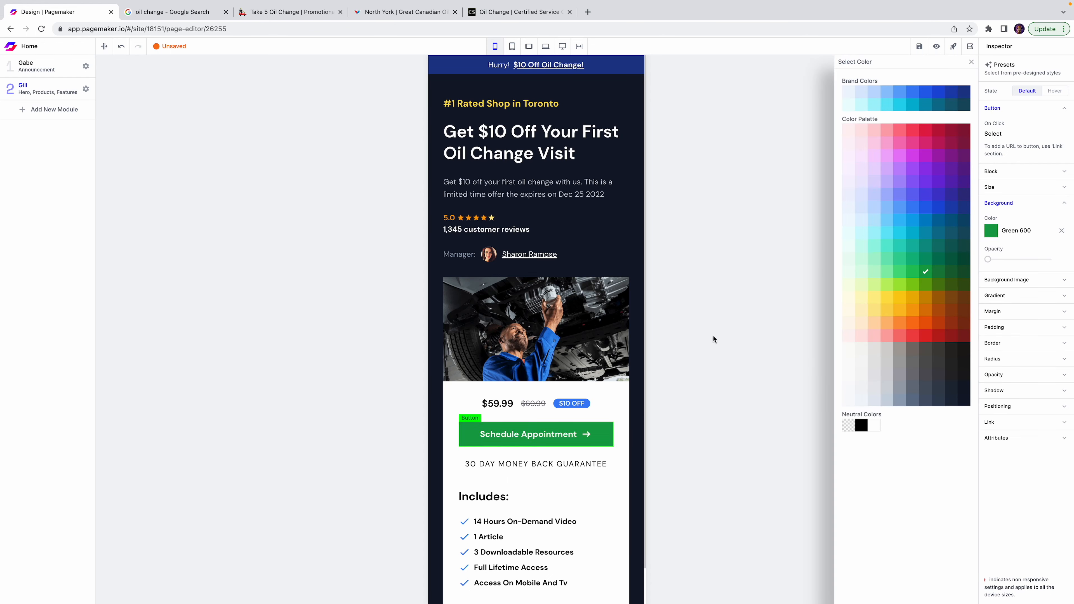
left_click(712, 335)
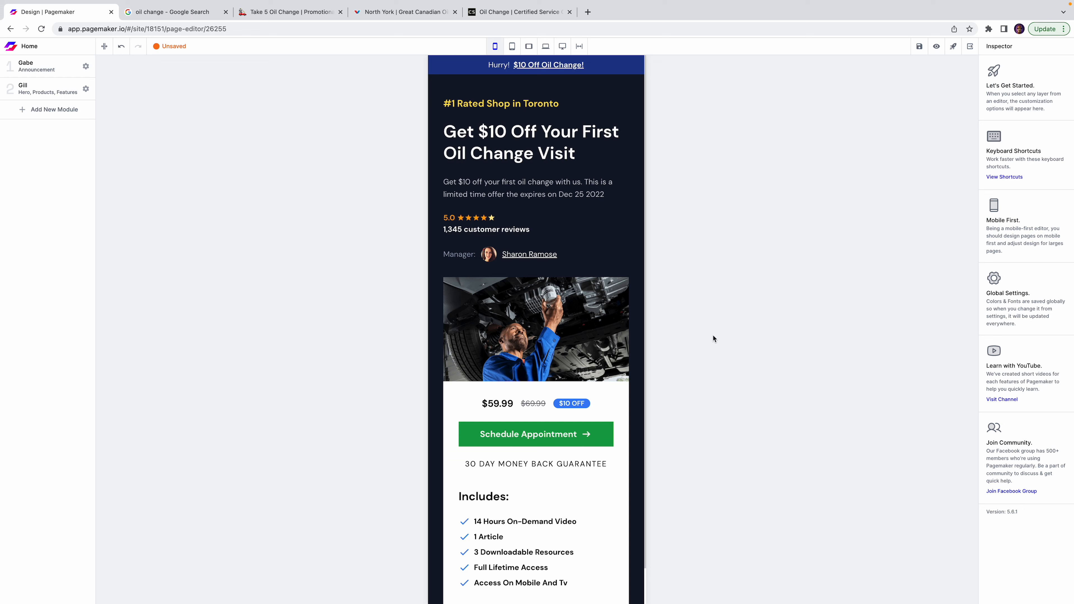
Set the Includes list to 3 grid items and hide the Money Back guarantee layer.
left_click(464, 517)
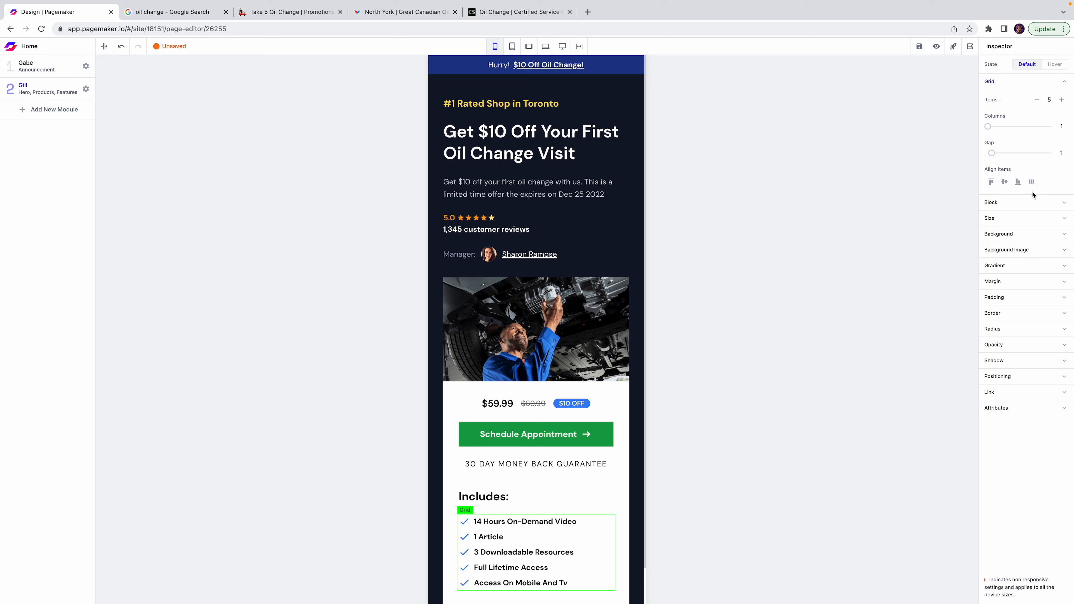
left_click(1036, 100)
left_click(1036, 100)
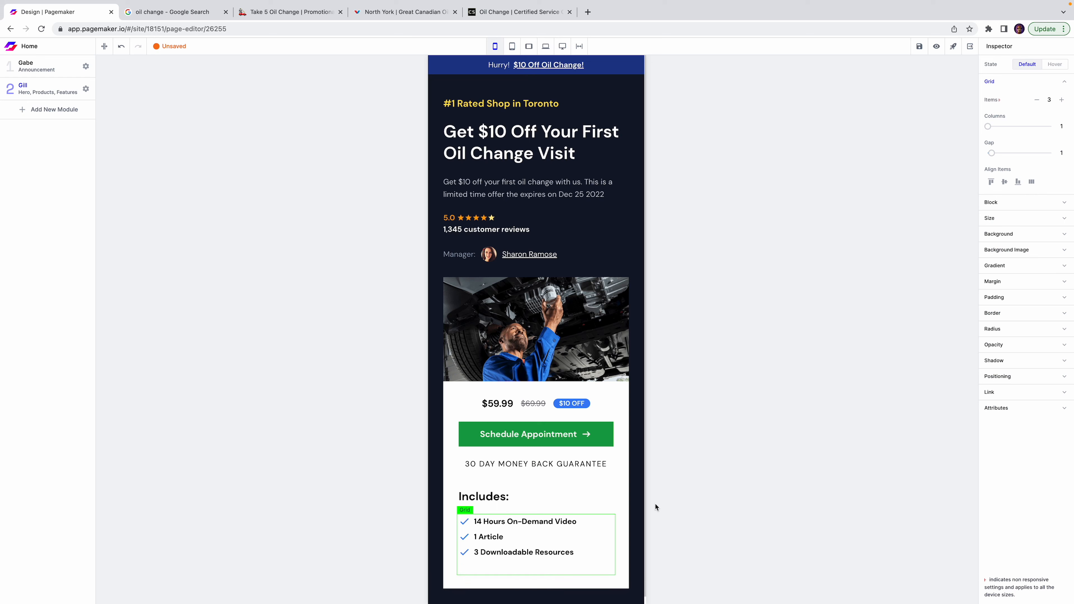
left_click(589, 464)
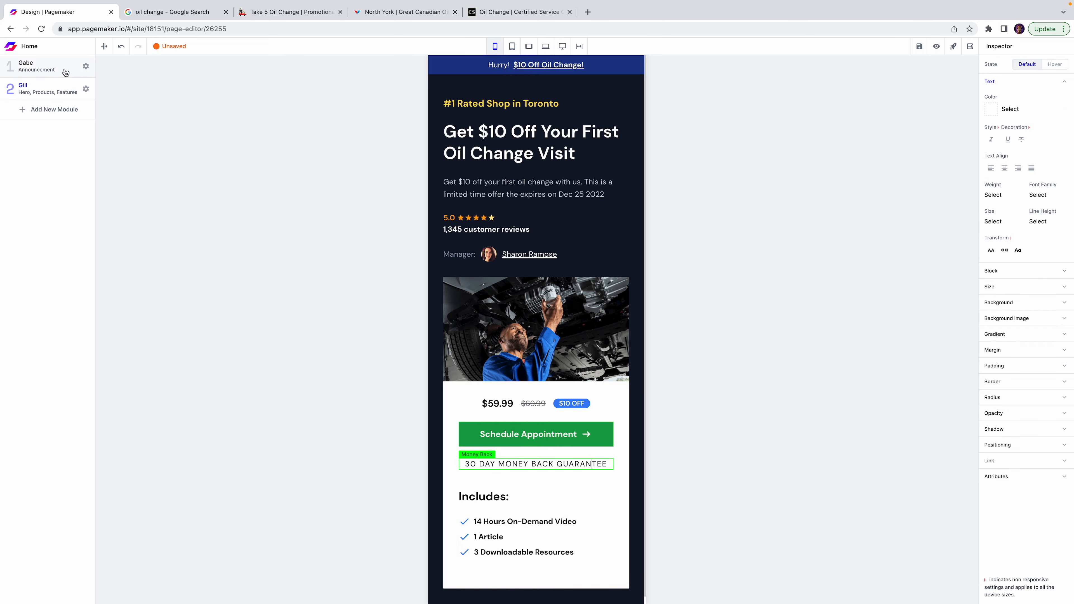
left_click(60, 89)
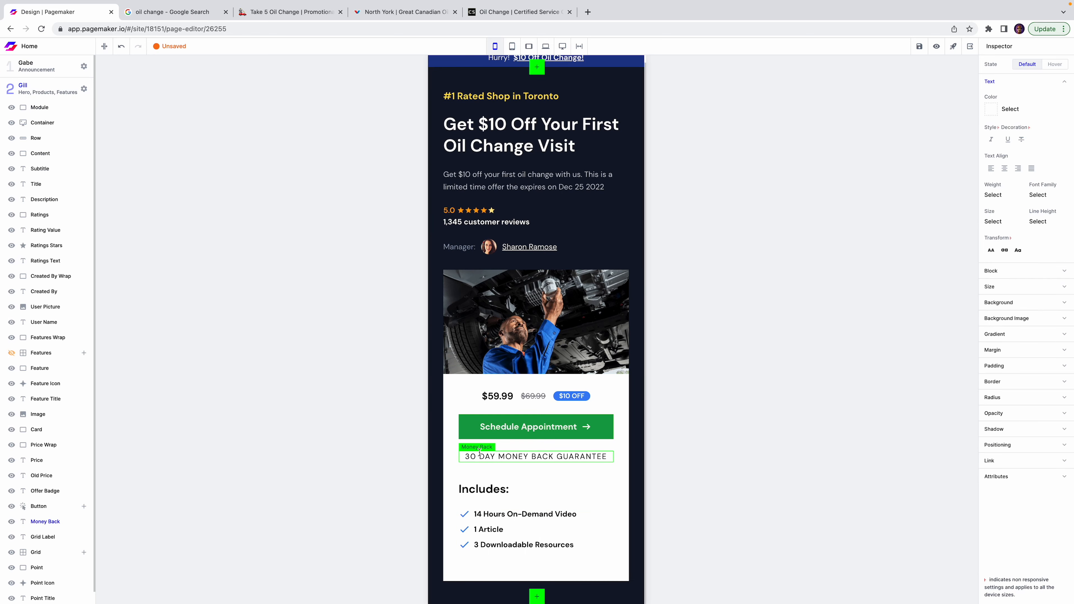
left_click(14, 524)
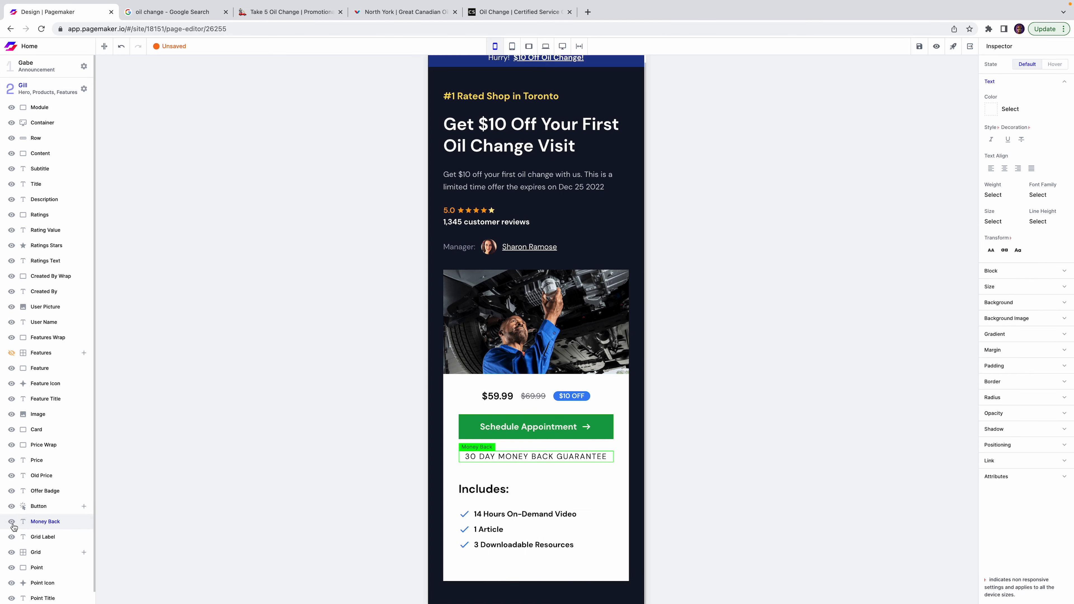
left_click(13, 524)
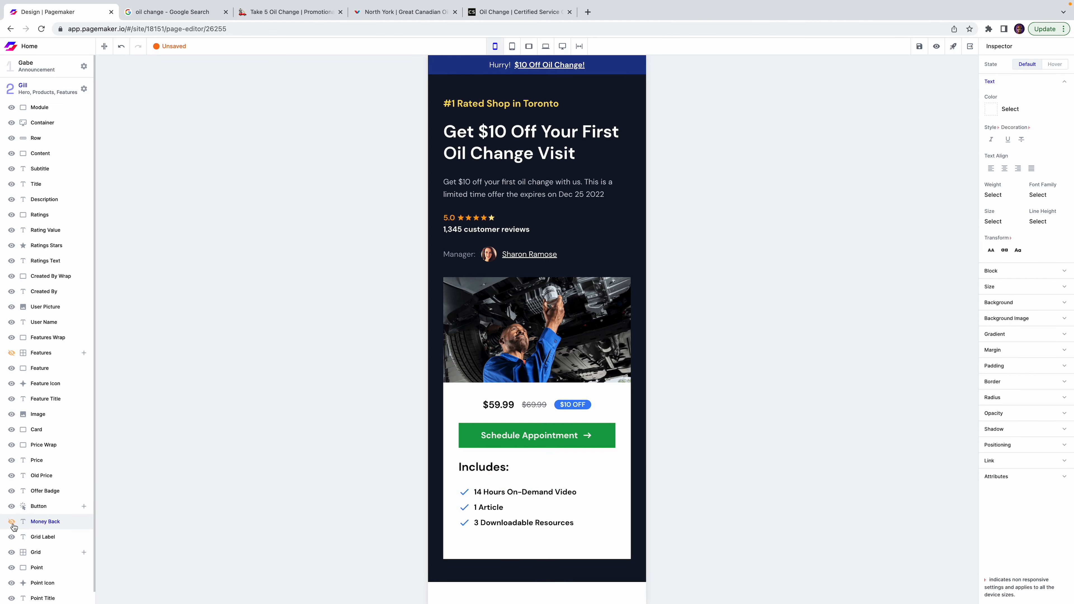
Retype the list items in turn as 'Full Oil Change', 'Certified Technician' and '90 Day Guarantee'.
double_click(490, 491)
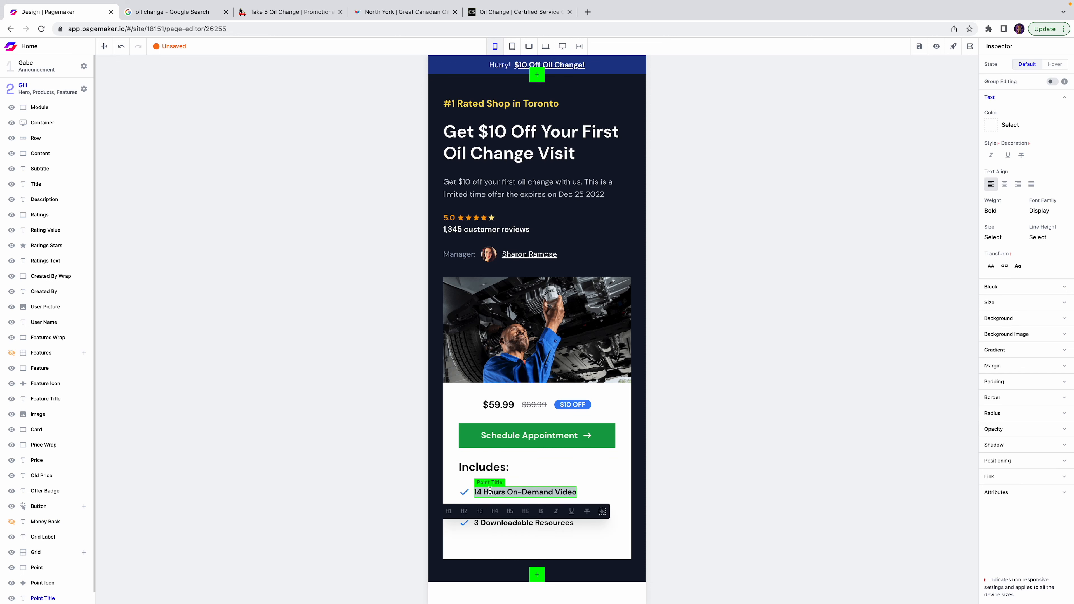
type("Full Oi")
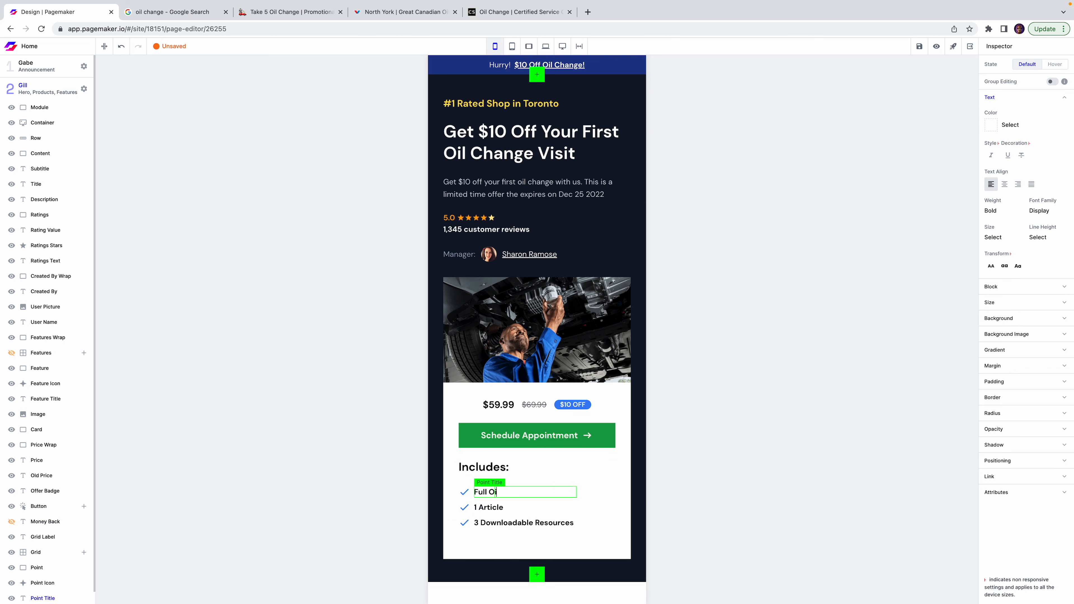
type("l change")
key("BackSpace")
key("BackSpace")
key("BackSpace")
key("BackSpace")
key("BackSpace")
type("ange")
key("Escape")
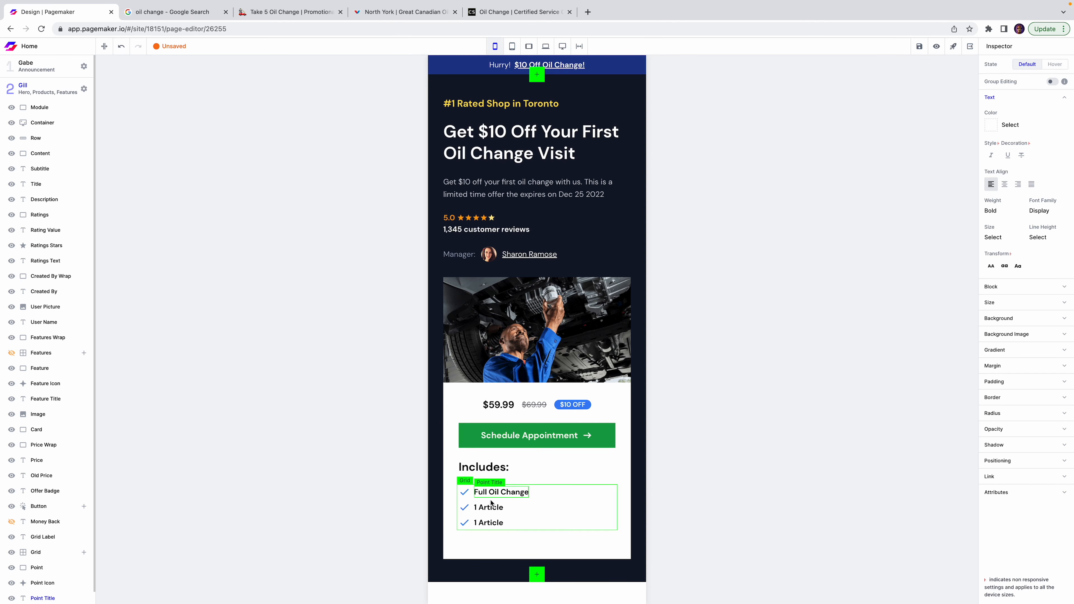
double_click(490, 504)
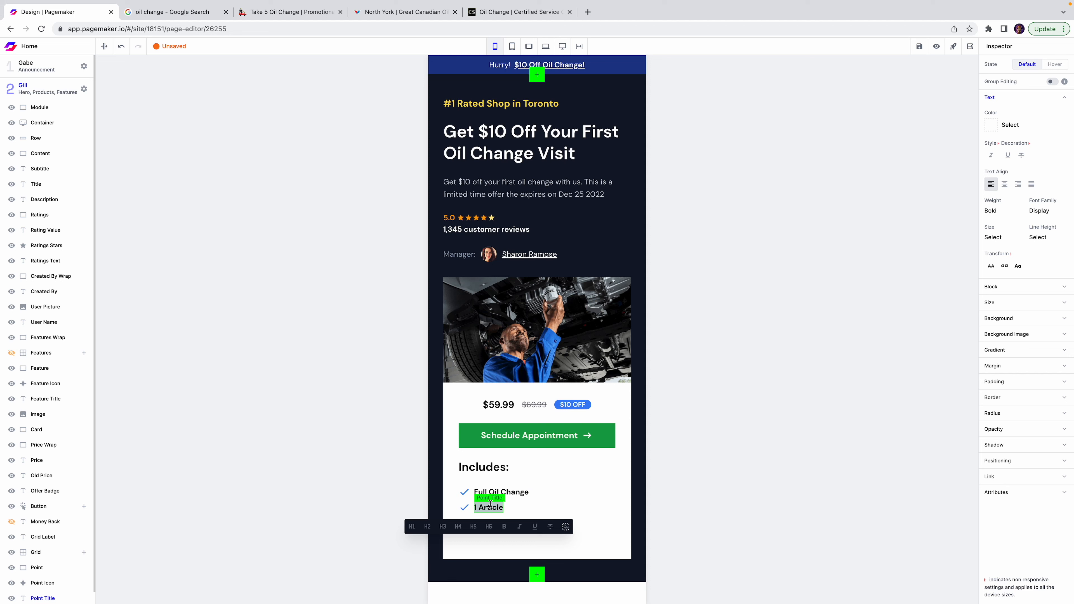
type("Certified Technician")
key("Escape")
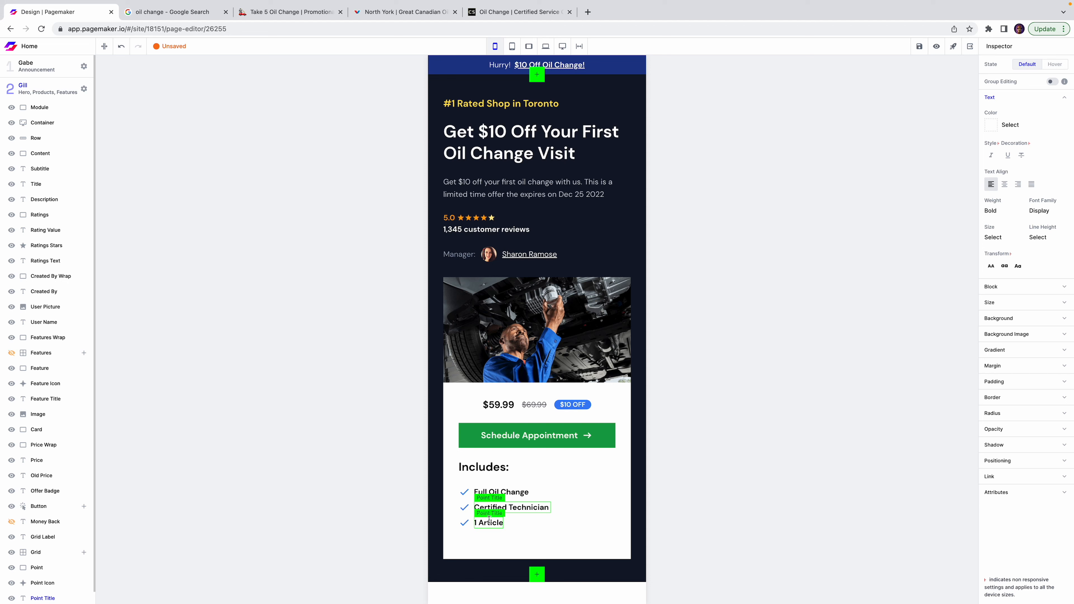
double_click(490, 523)
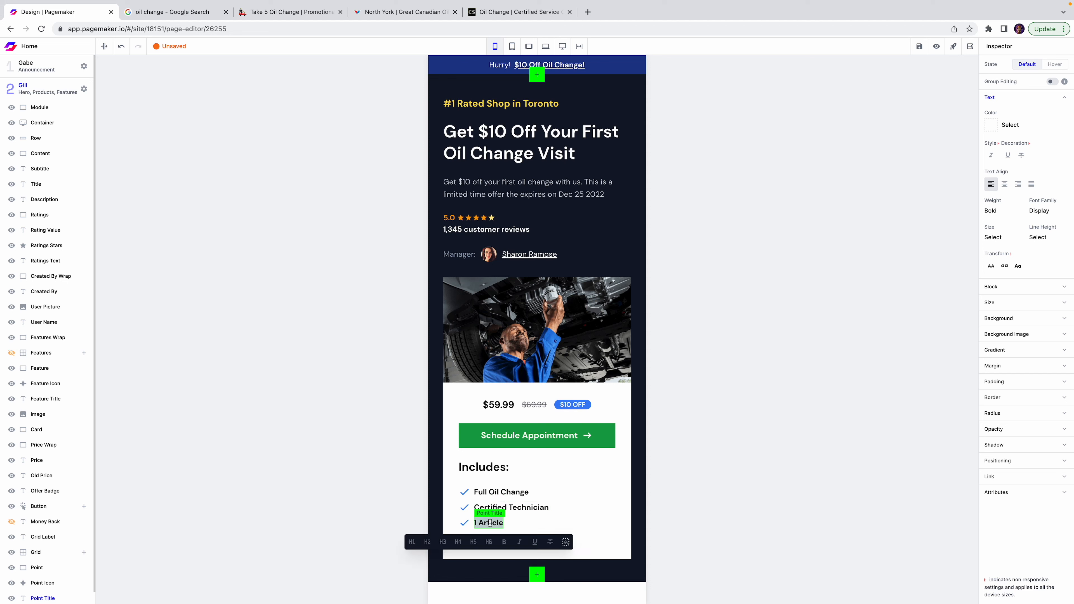
type("90 Day Guarantee")
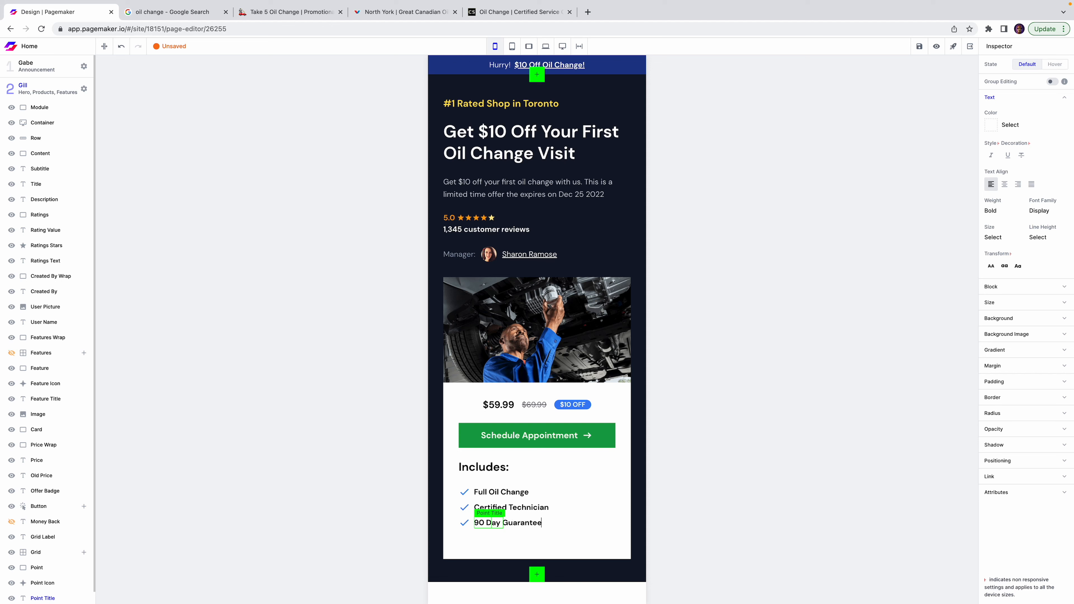
left_click(748, 473)
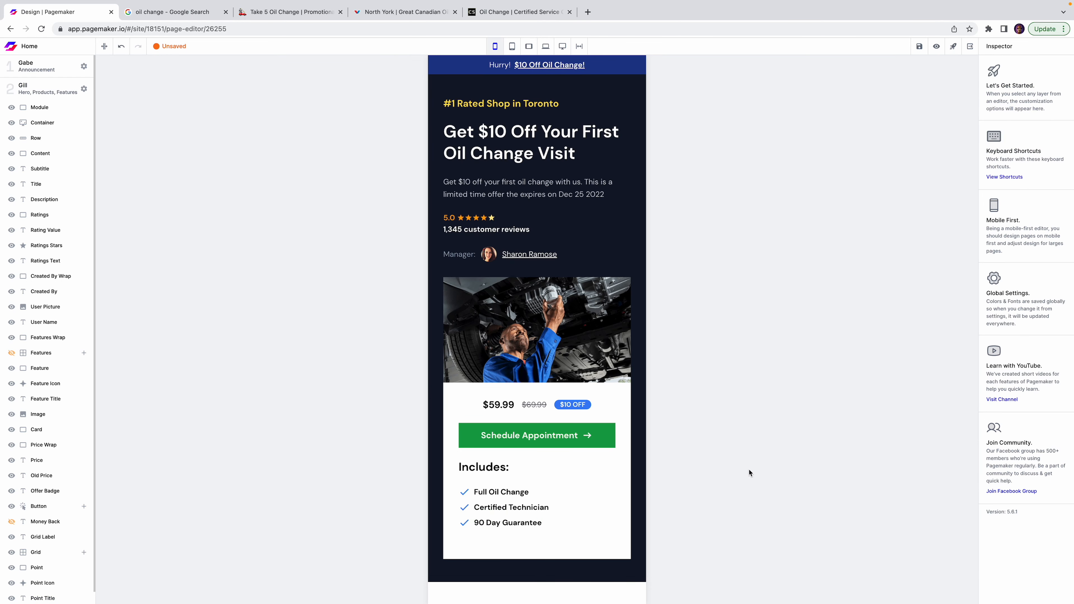
Save the page, then insert the Ervin module from the Features category below the offer card.
left_click(919, 46)
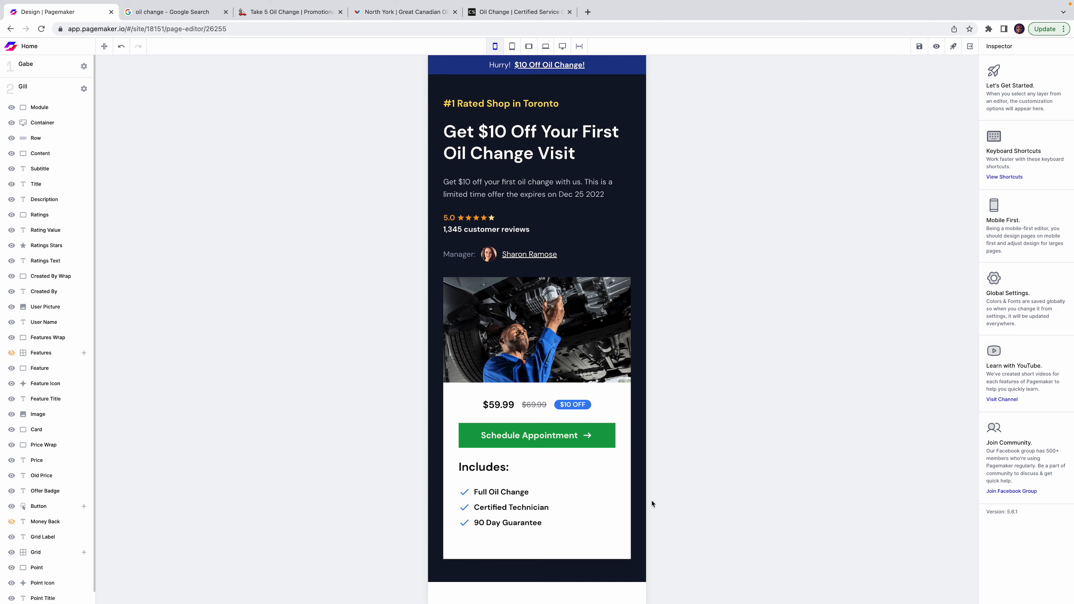
left_click(537, 575)
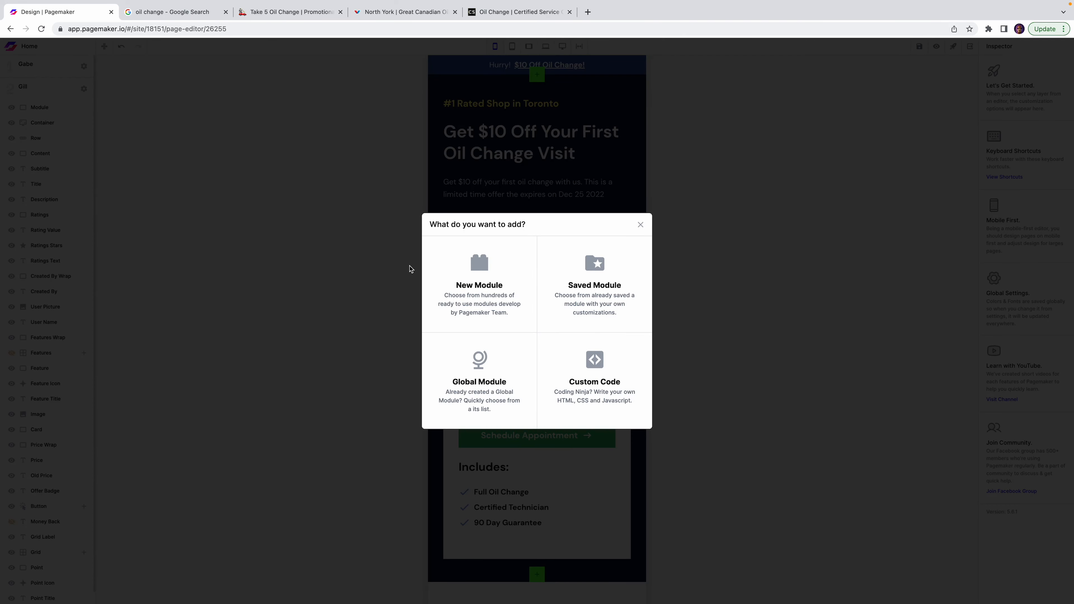
left_click(480, 281)
left_click(39, 254)
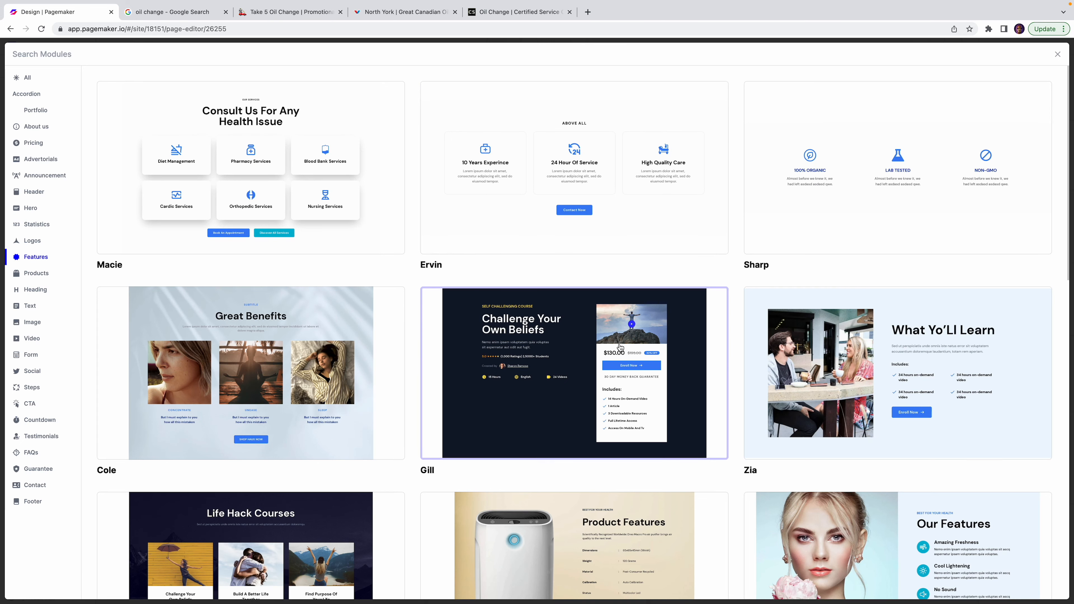
scroll(620, 346, "down", 3)
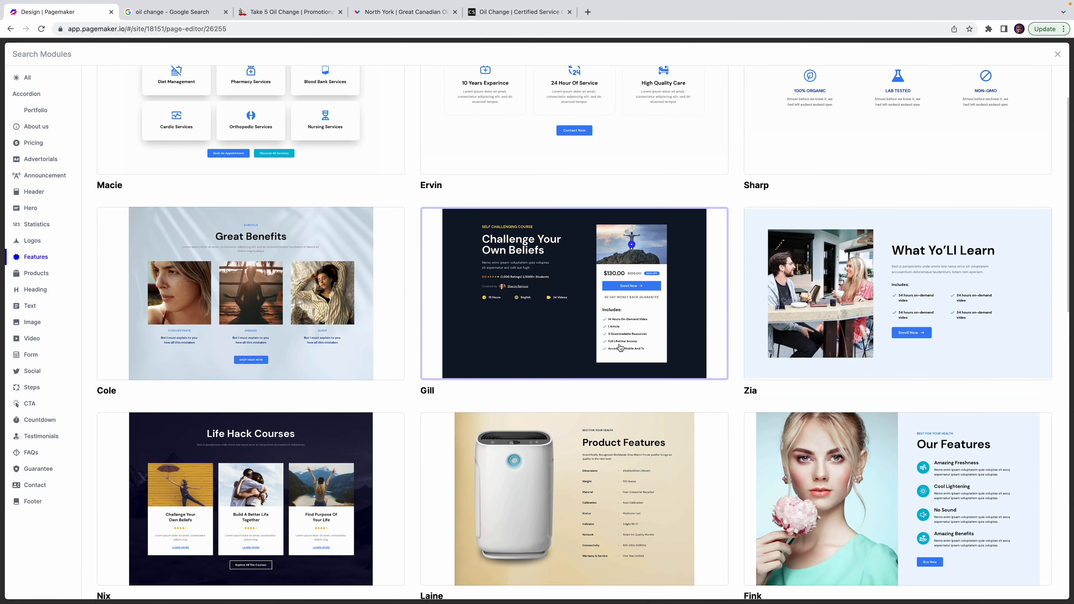
scroll(620, 346, "up", 3)
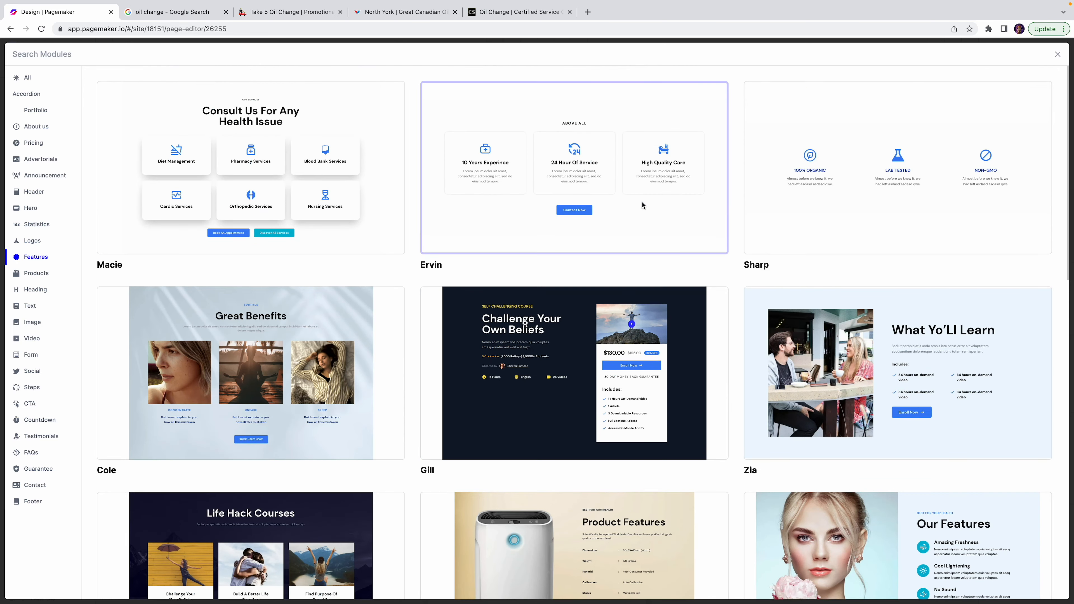
key("Escape")
scroll(585, 331, "down", 7)
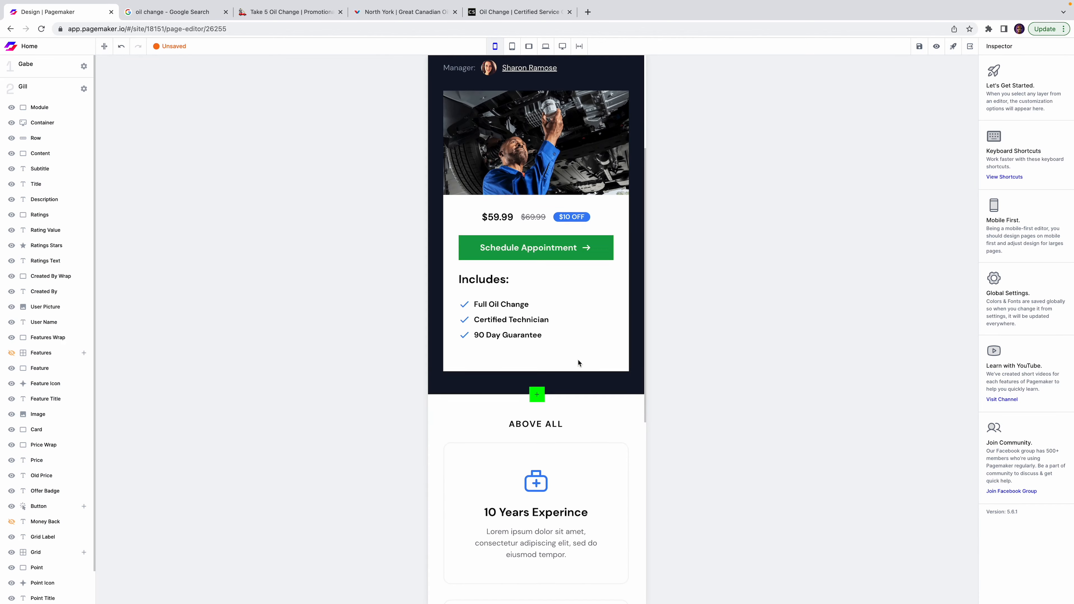
Select the ABOVE ALL heading through the Ervin module's layer tree.
left_click(555, 325)
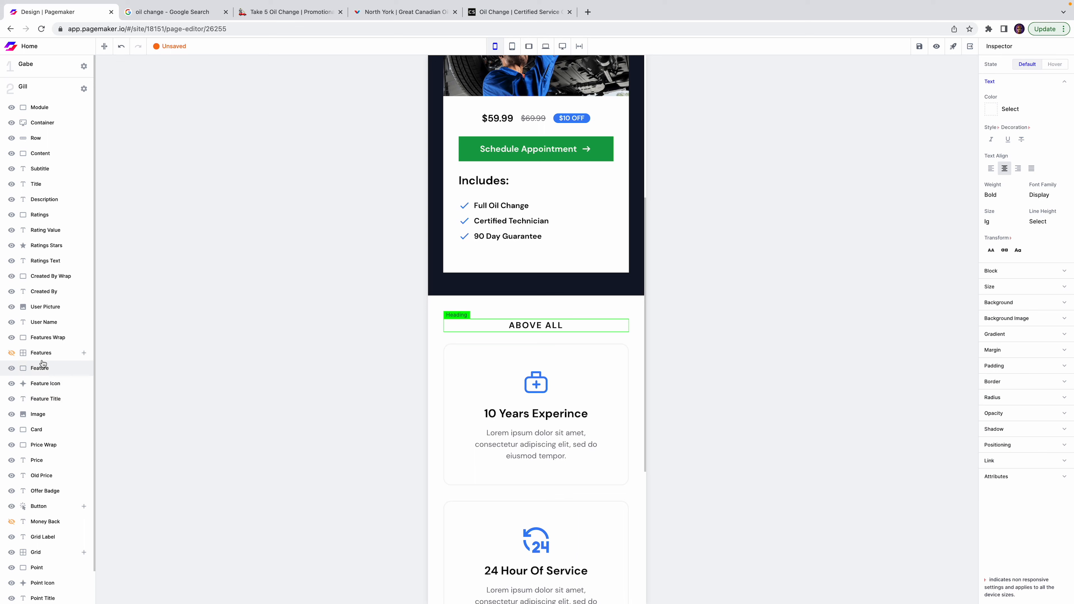
left_click(58, 88)
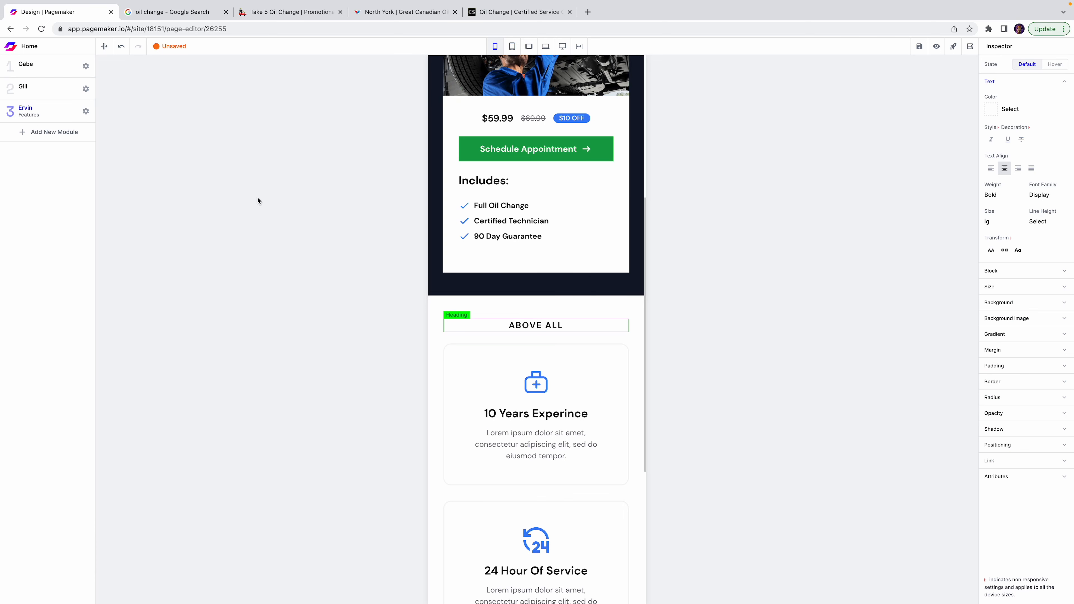
left_click(29, 117)
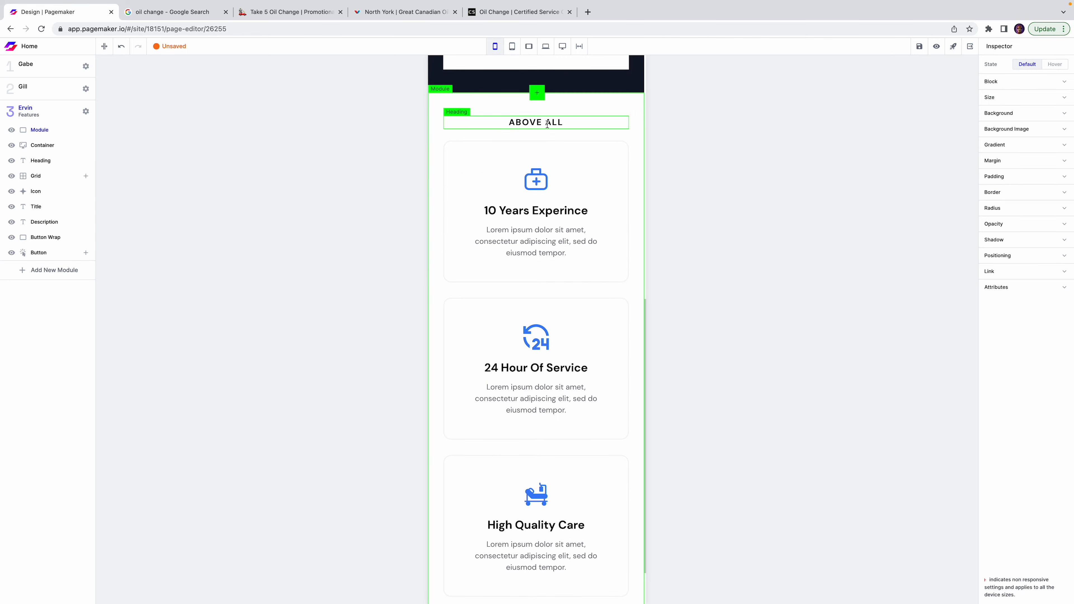
left_click(20, 165)
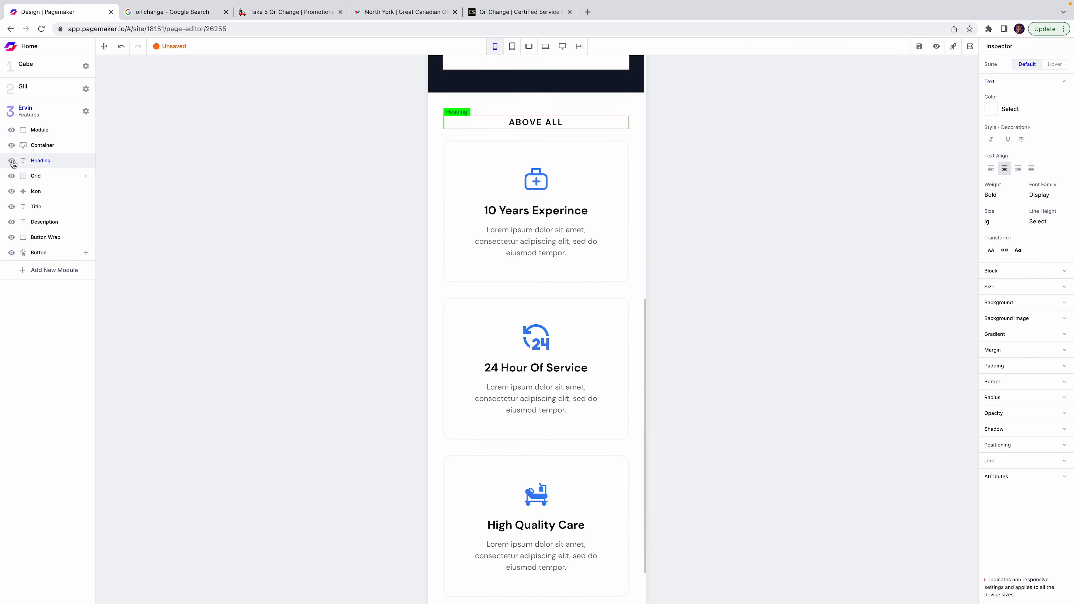
left_click(651, 182)
Retitle the first feature card 'Walk-ins Welcomed'.
left_click(567, 186)
double_click(567, 186)
type("Walk-ins A")
key("BackSpace")
type("Welcomed")
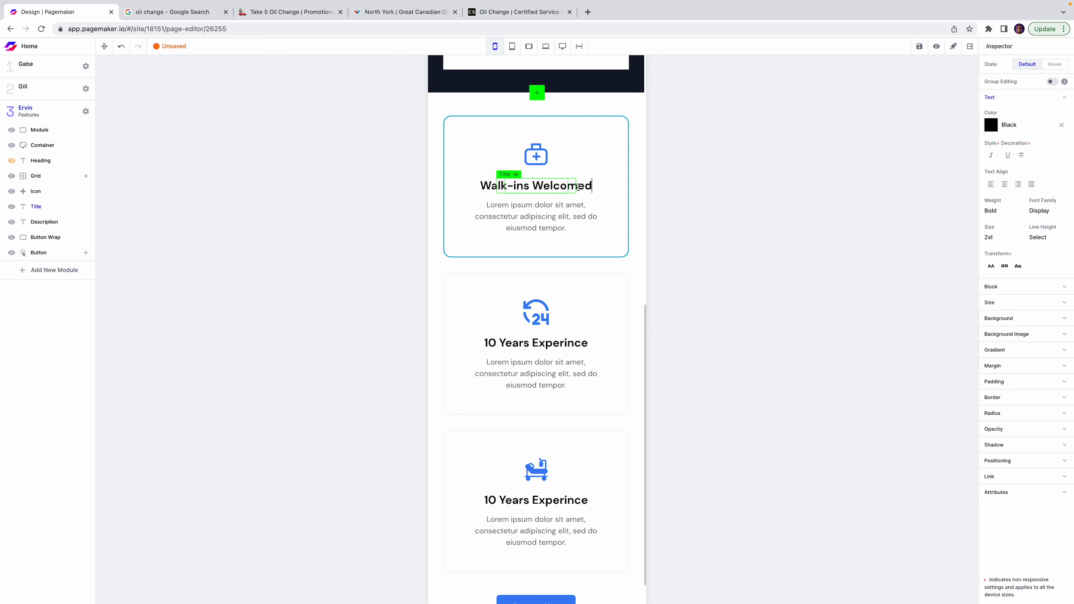
left_click(774, 247)
Retitle the second feature card 'Open 24 Hours'.
double_click(556, 344)
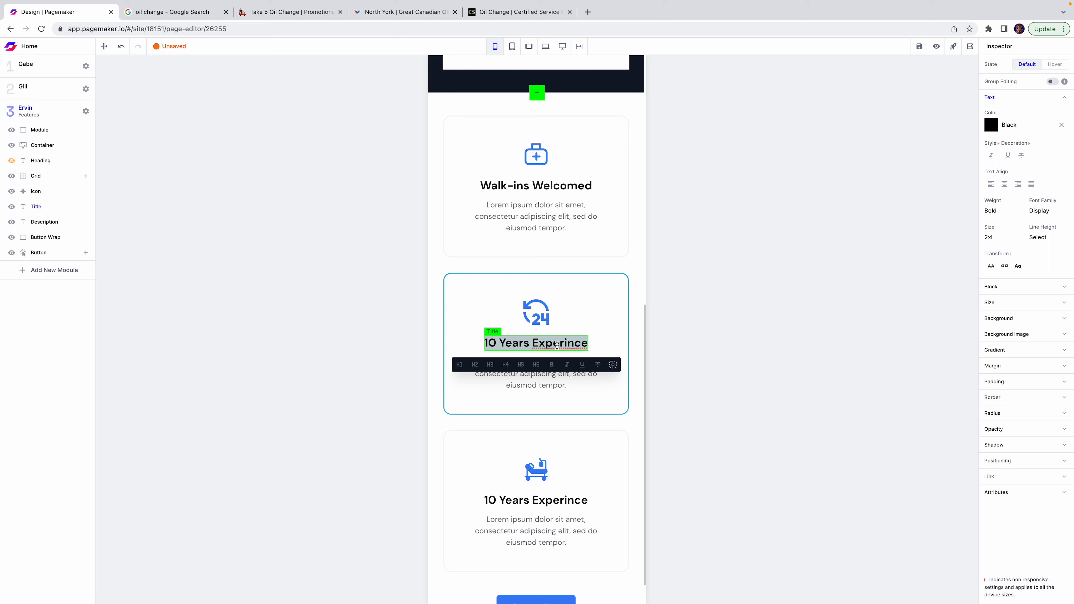
type("Open 25")
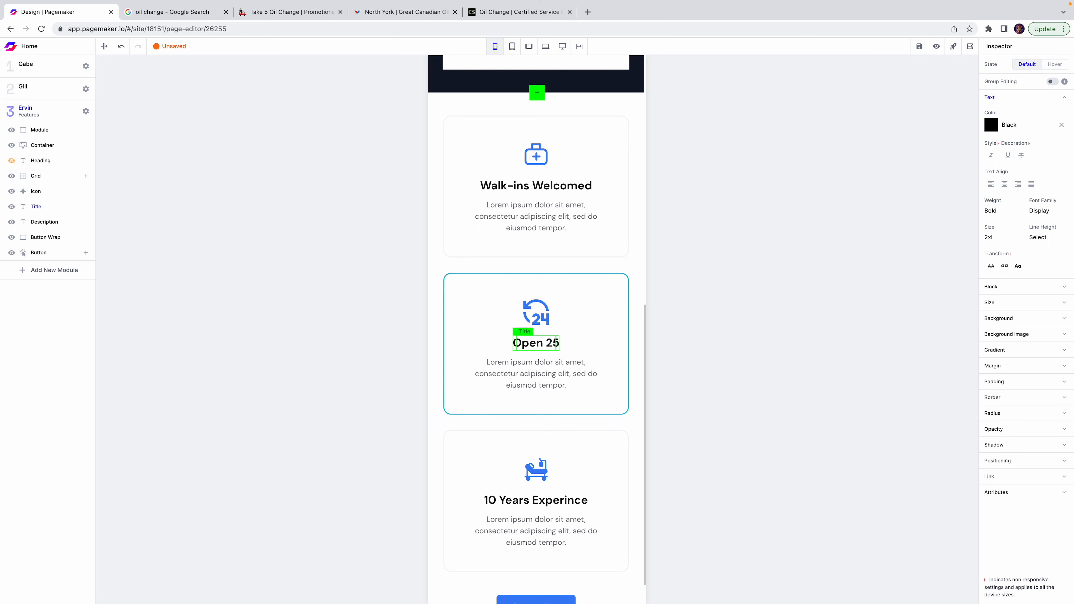
key("BackSpace")
type("4 HOu")
key("BackSpace")
key("BackSpace")
type("ours")
left_click(724, 372)
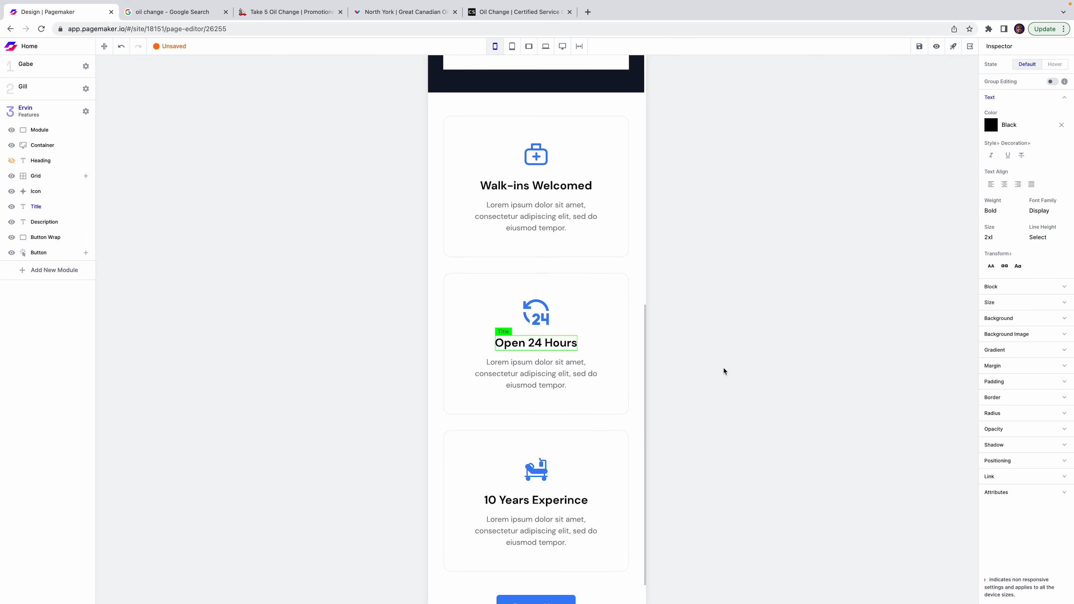
Retitle the third feature card 'Quality Products'.
left_click(567, 500)
left_click_drag(588, 500, 484, 500)
type("S")
key("BackSpace")
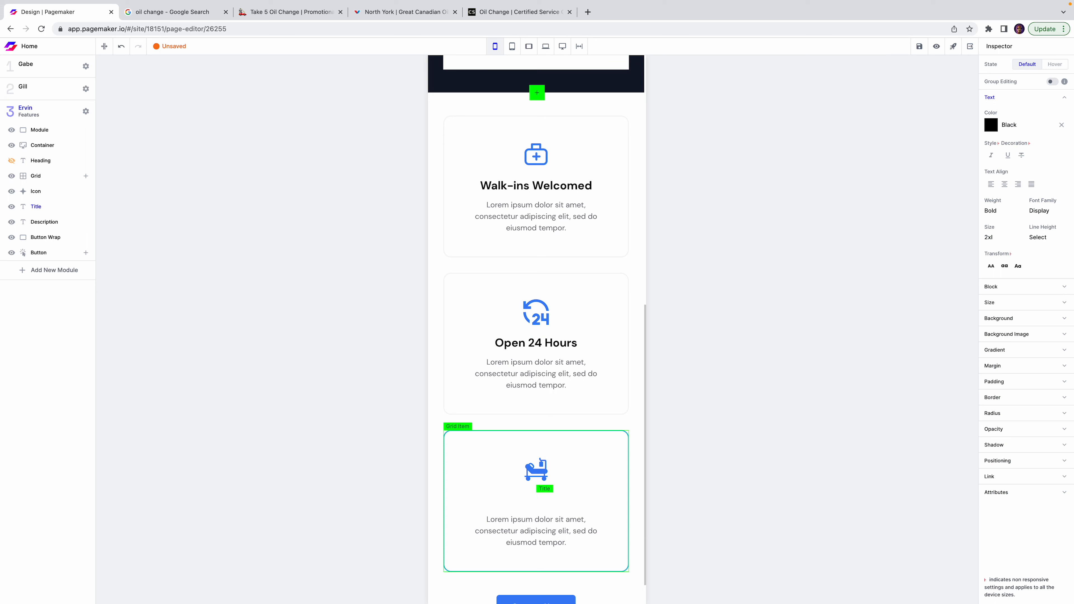
type("Quality Products")
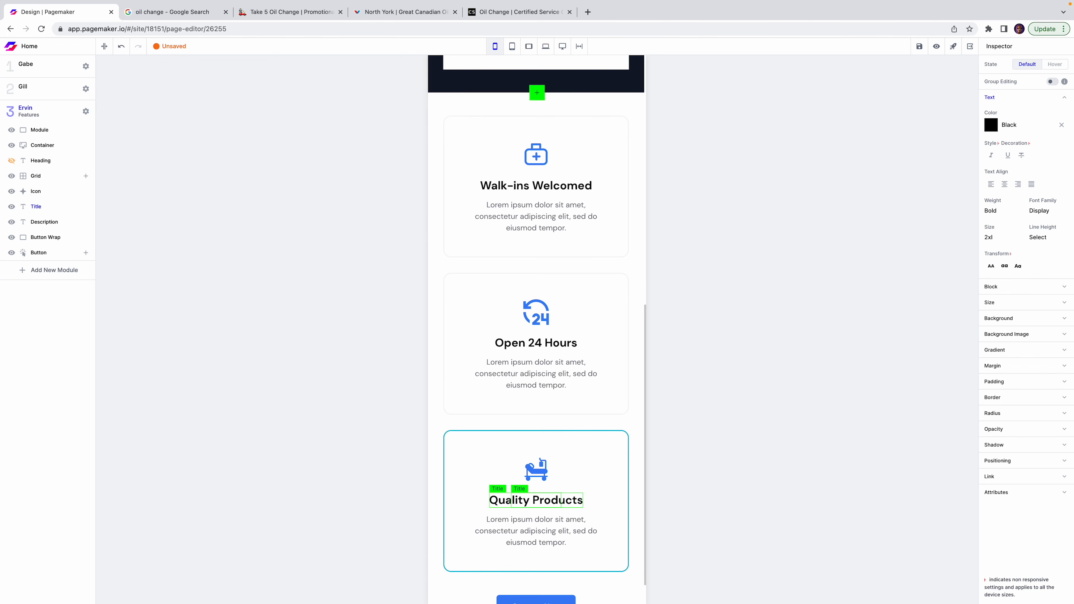
left_click(683, 304)
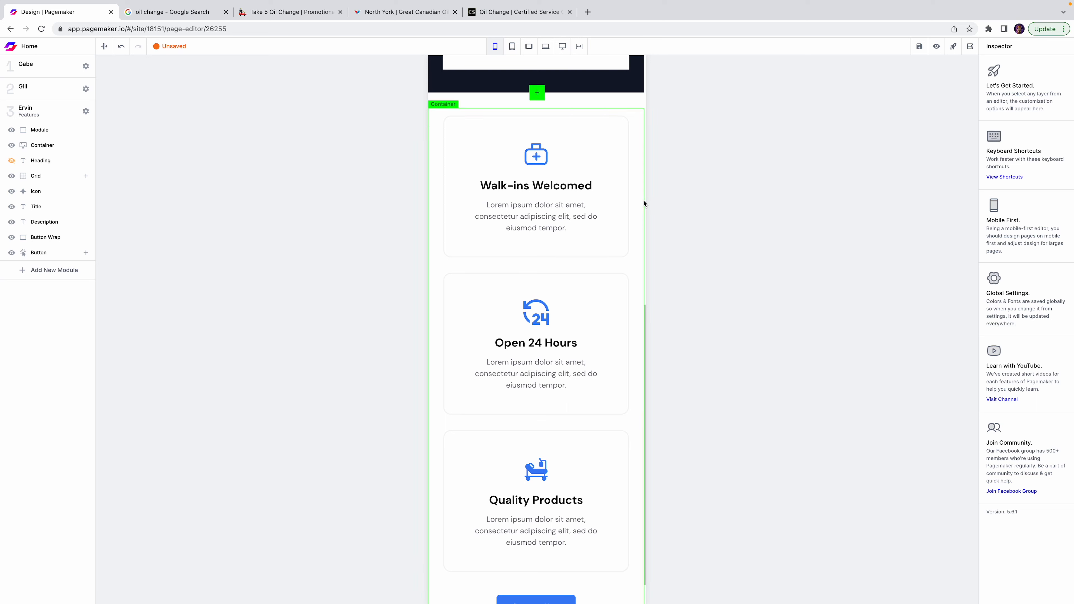
Save the page and open the icon library for the first card's icon.
left_click(926, 44)
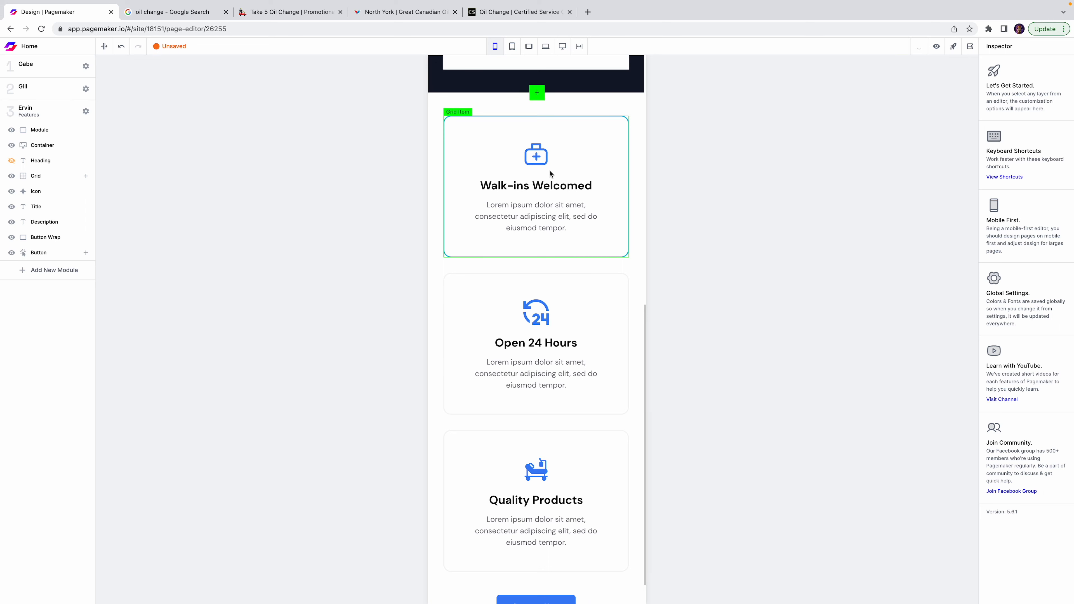
left_click(541, 158)
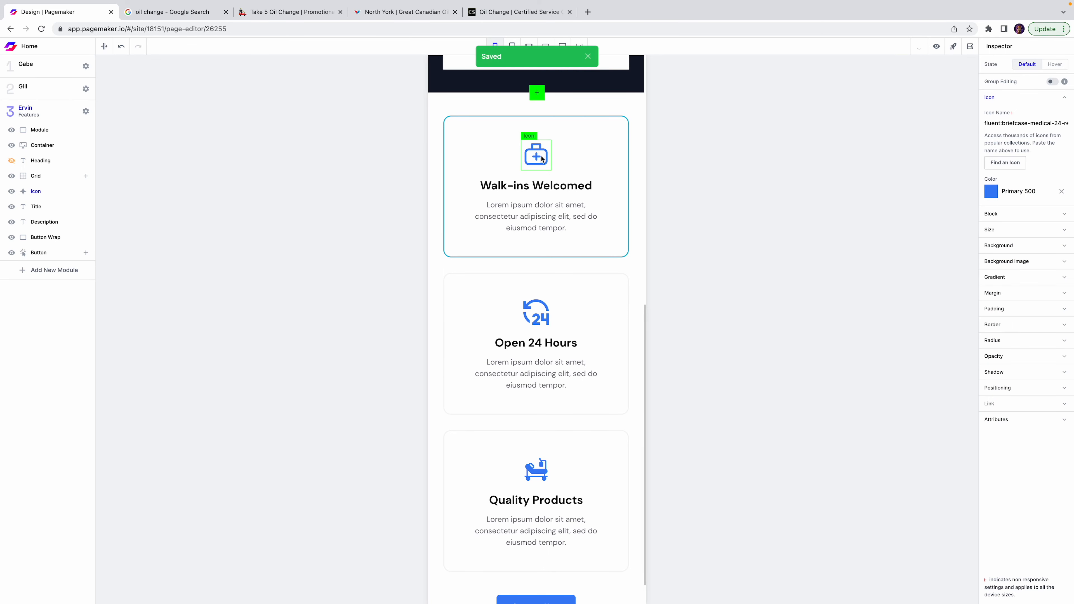
left_click(589, 55)
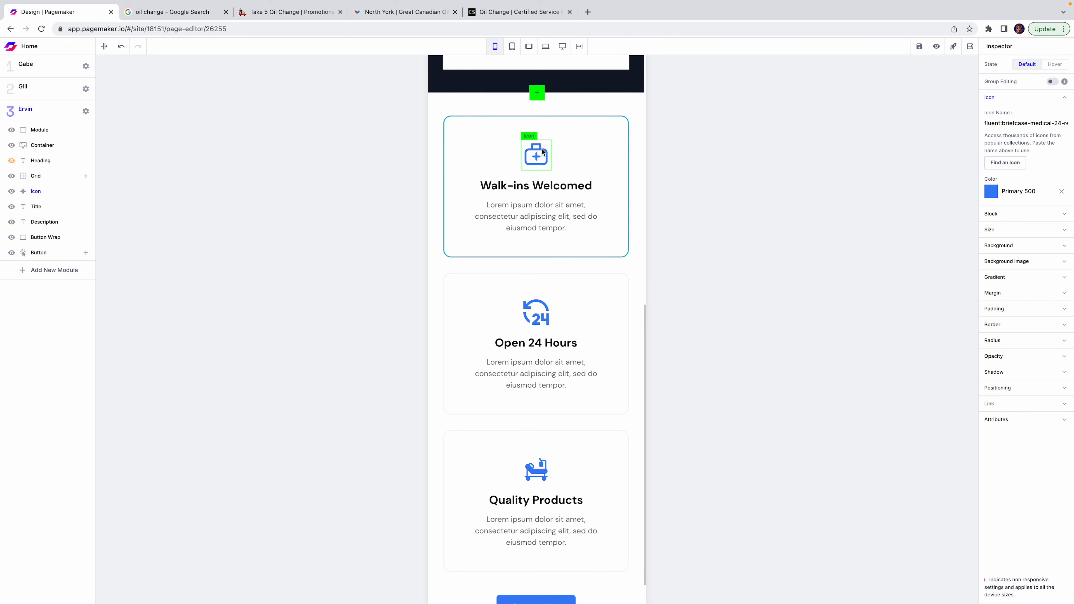
left_click(1006, 162)
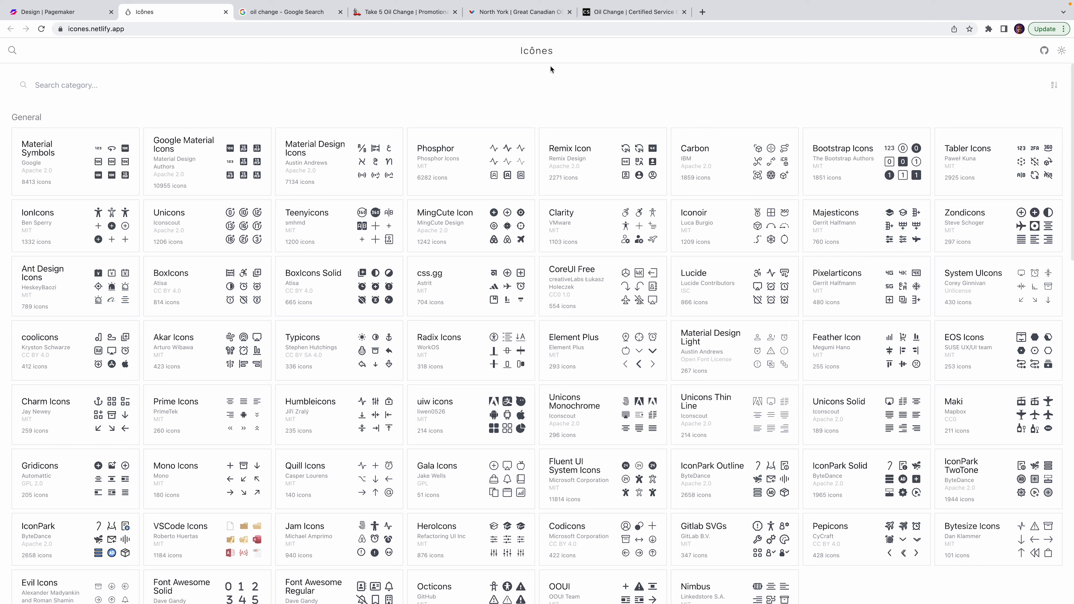
In Icônes, search all icons for 'walk' and open the walking-figure icon.
type("walk")
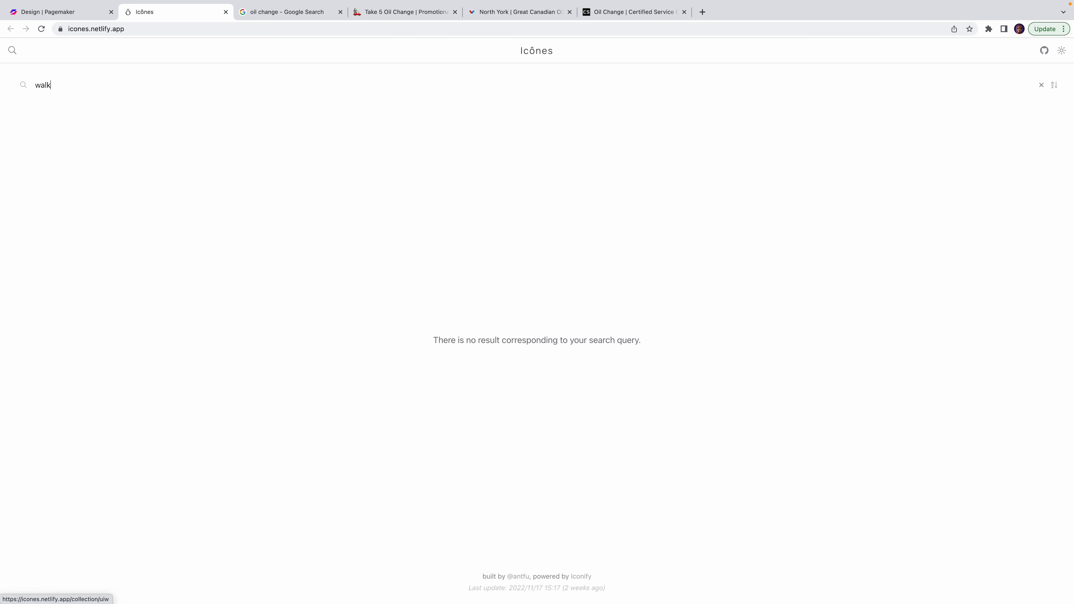
key("BackSpace")
key("BackSpace")
key("BackSpace")
key("BackSpace")
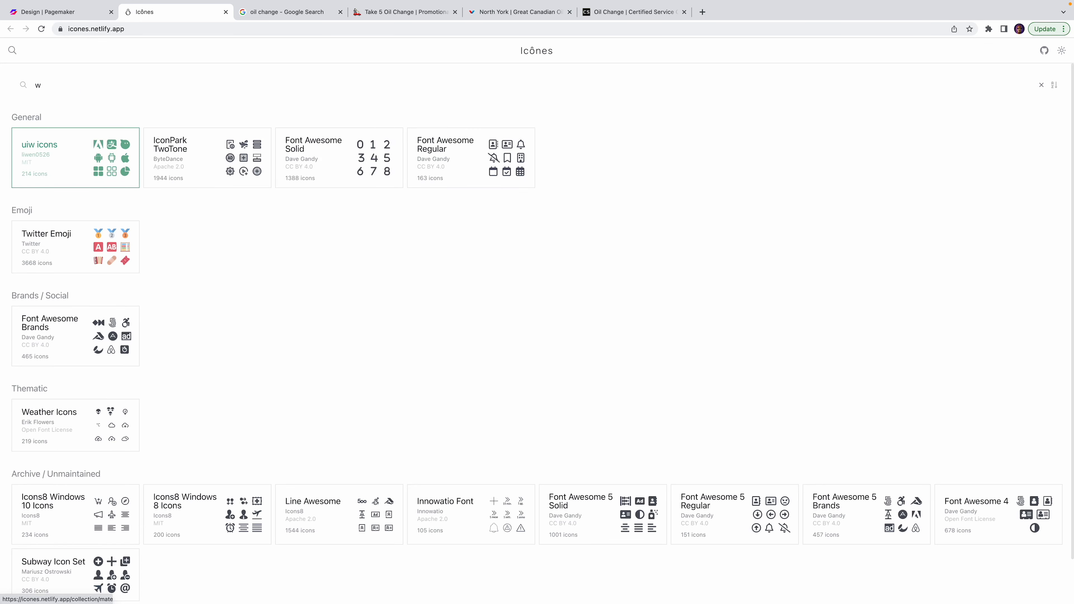
left_click(12, 50)
left_click(202, 81)
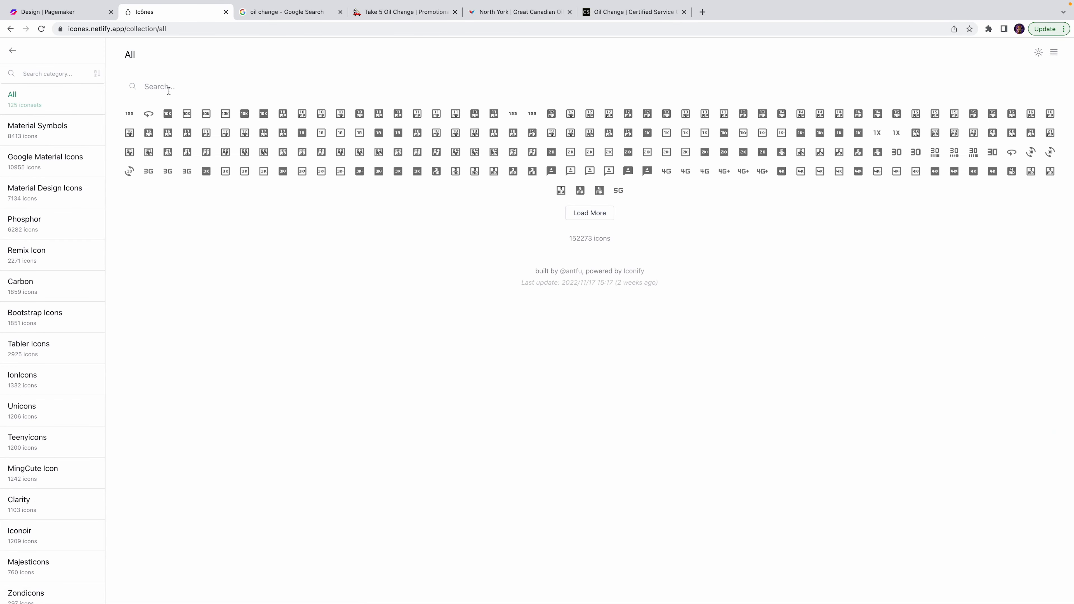
type("walk")
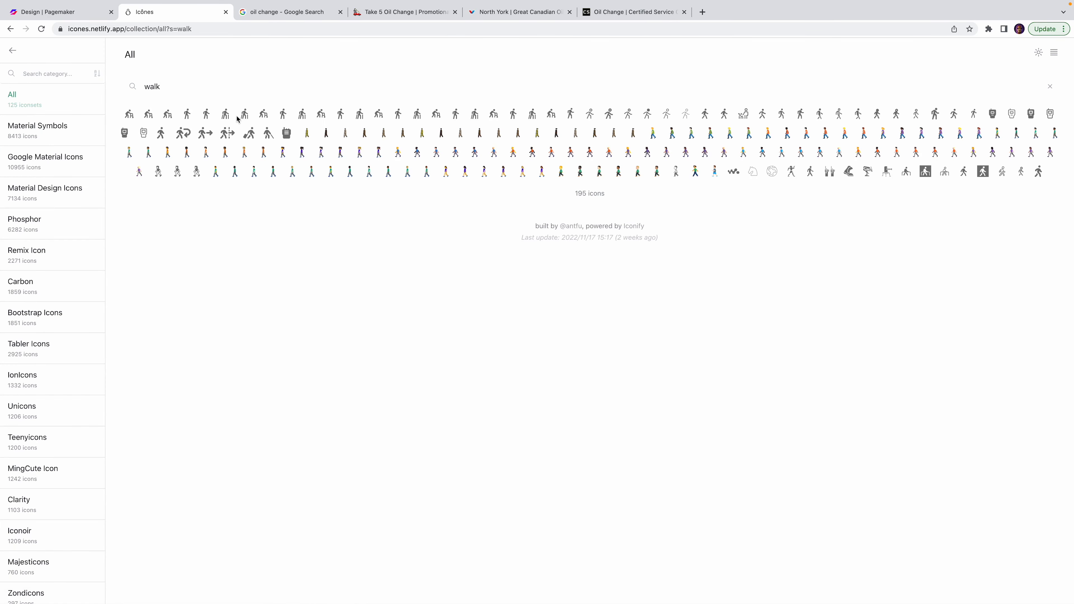
left_click(207, 116)
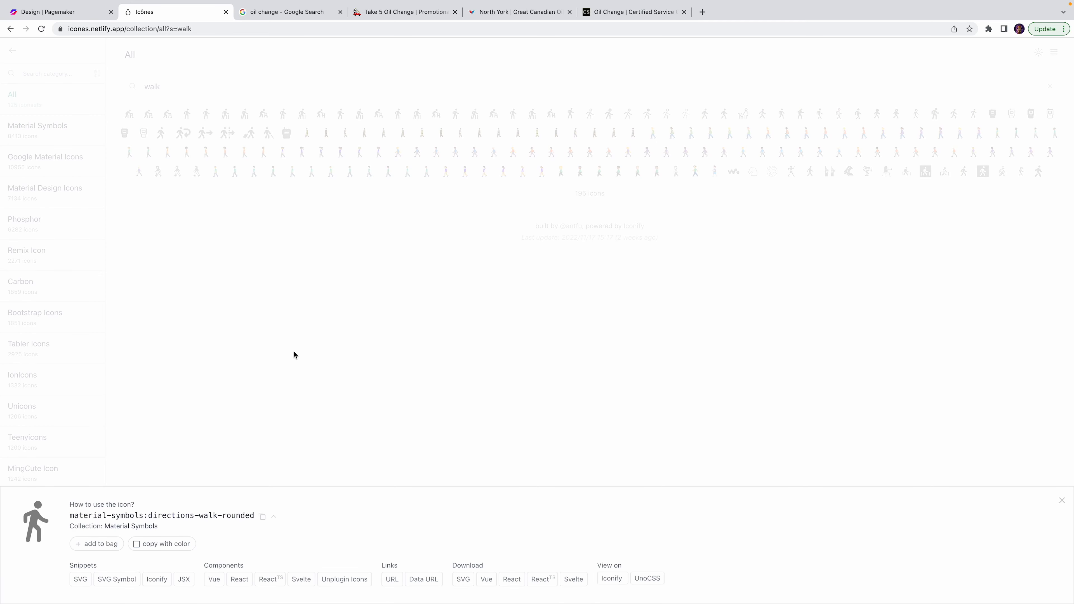
Paste material-symbols:directions-walk-rounded into the Walk-ins Welcomed card's Icon Name field.
left_click(262, 516)
left_click(77, 22)
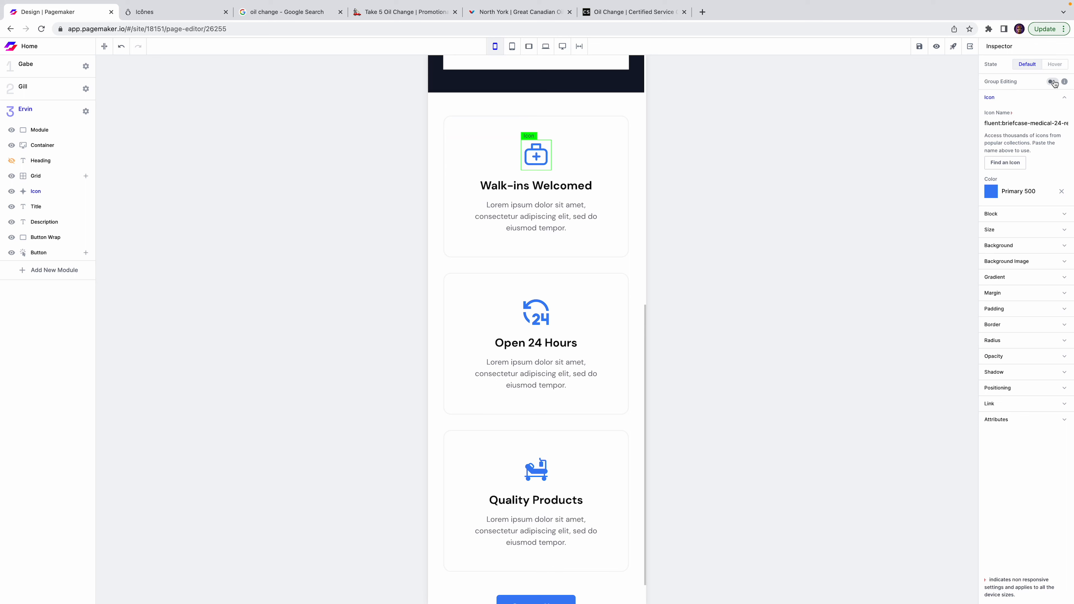
triple_click(1027, 123)
key("ctrl+v")
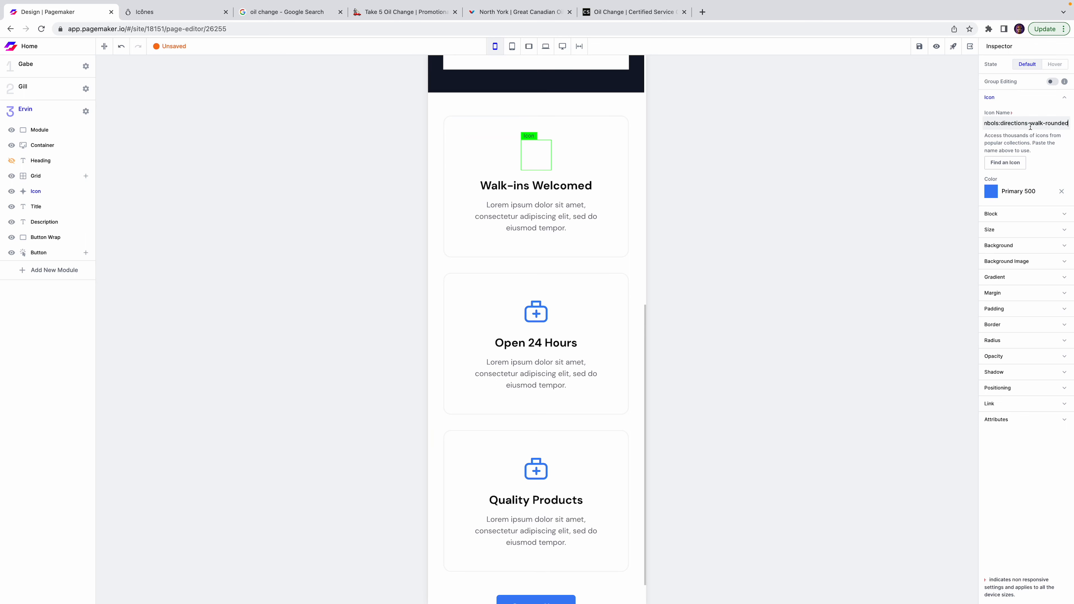
left_click(536, 313)
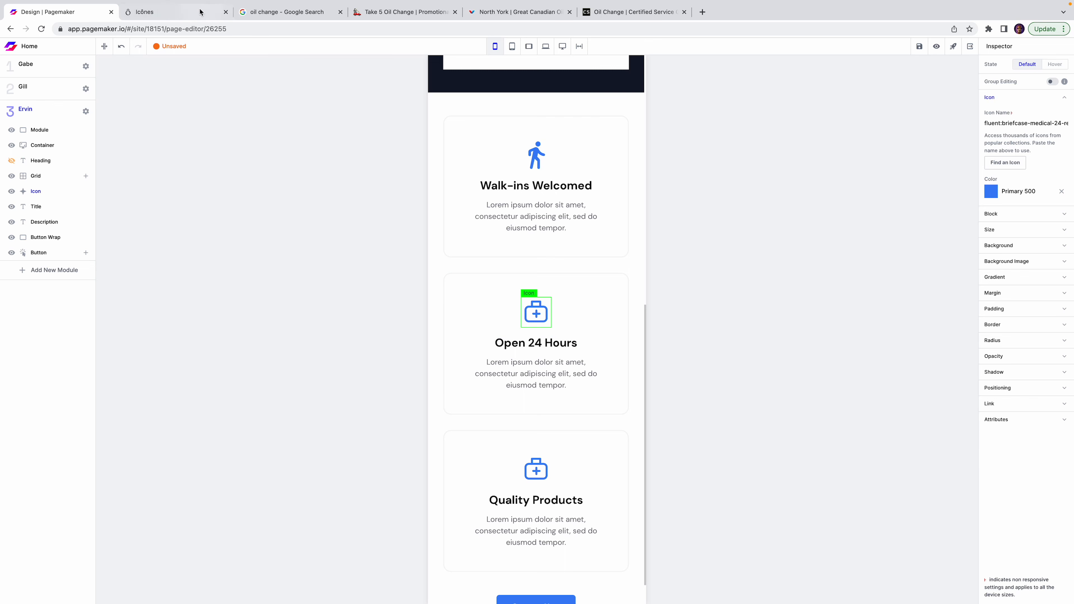
Search Icônes for '24' and copy the mdi:hours-24 icon name.
left_click(203, 19)
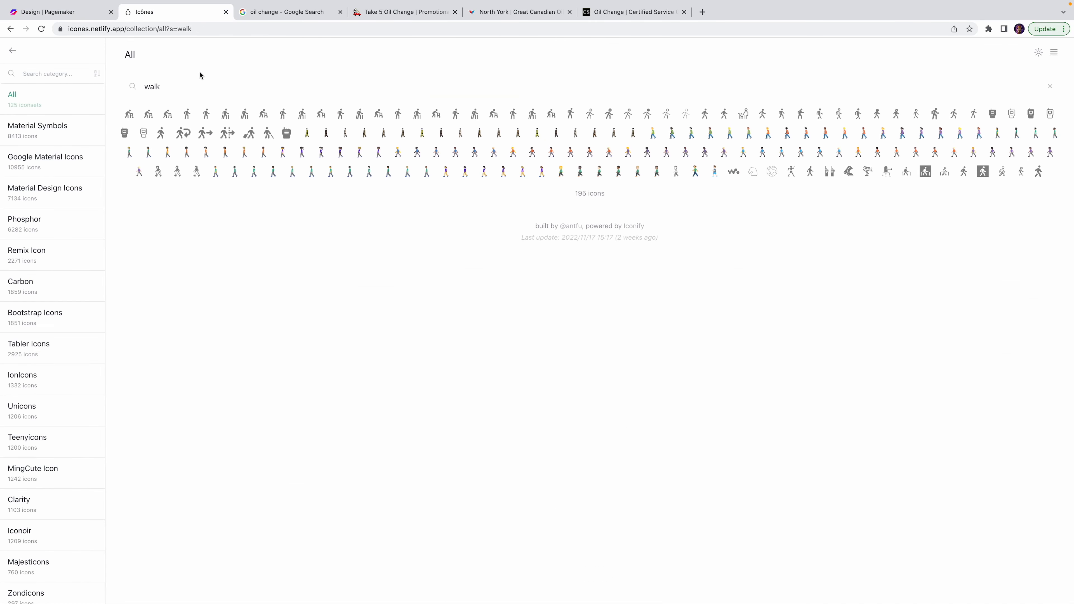
triple_click(195, 85)
type("24")
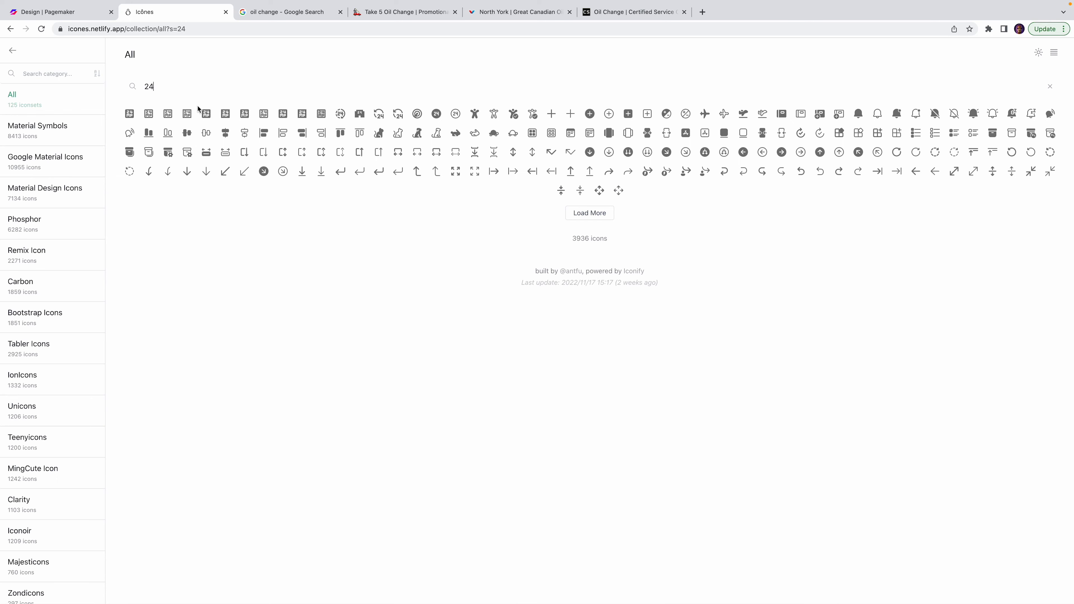
left_click(340, 113)
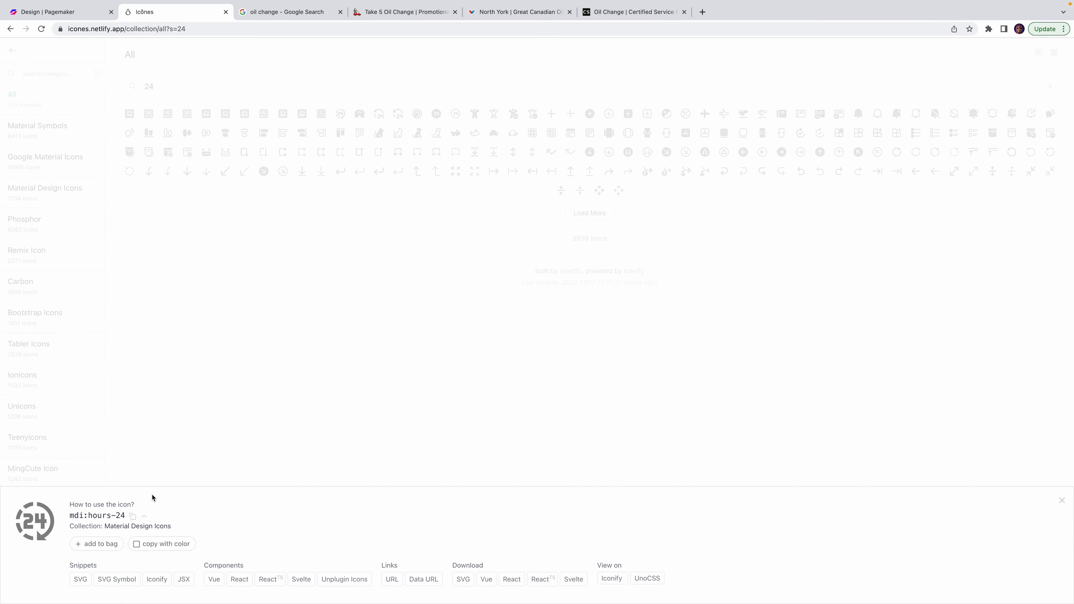
left_click(131, 517)
Paste mdi:hours-24 into the Open 24 Hours card's Icon Name field.
left_click(64, 12)
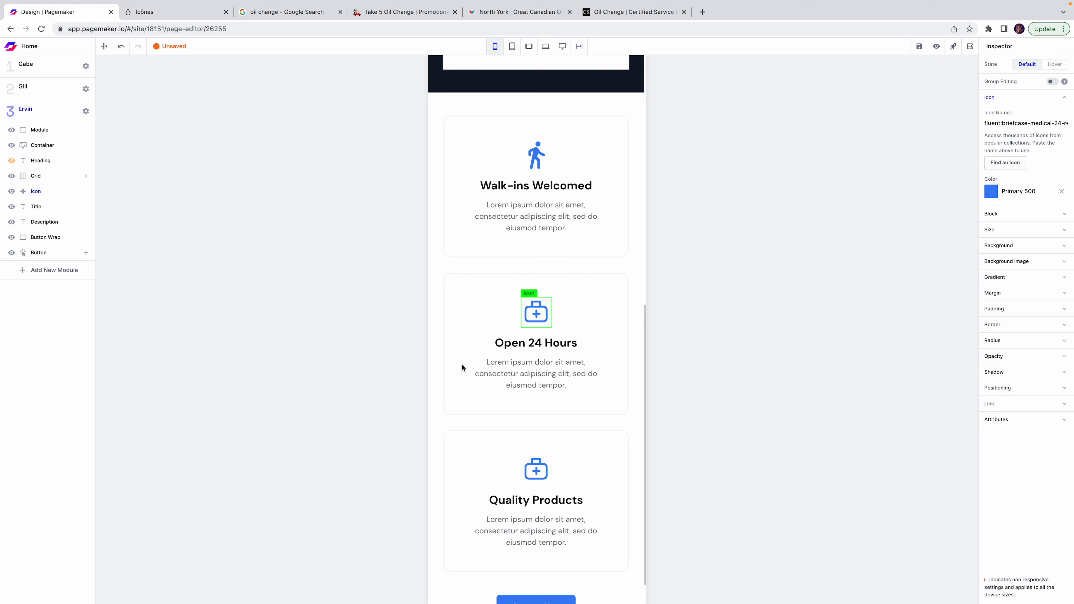
left_click(1031, 123)
key("ctrl+a")
key("ctrl+v")
left_click(771, 411)
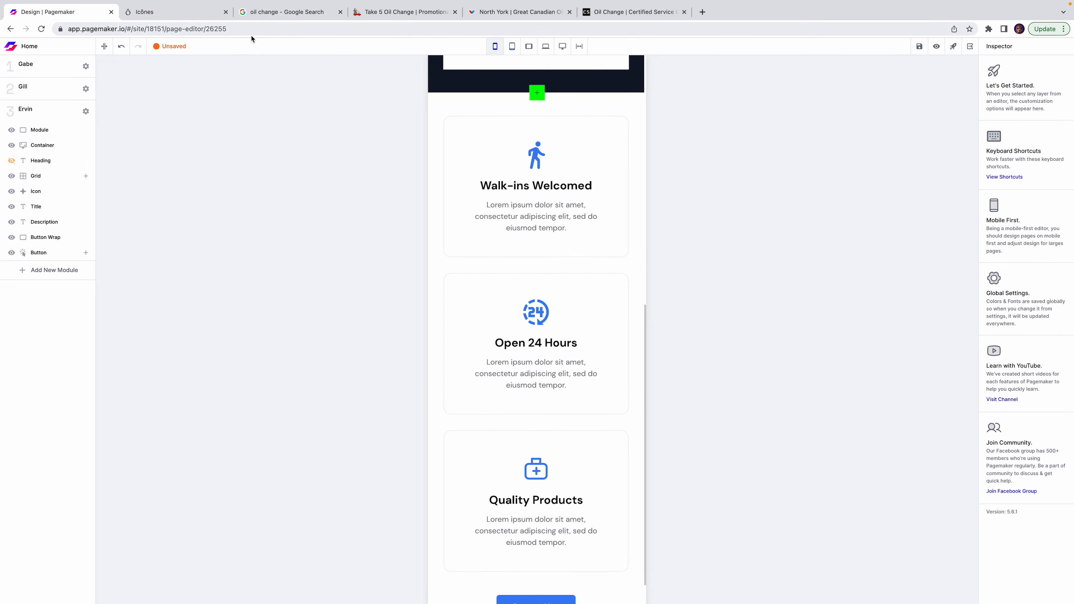
left_click(206, 19)
Search Icônes for 'diamond' and copy the material-symbols:diamond-outline icon name.
double_click(226, 83)
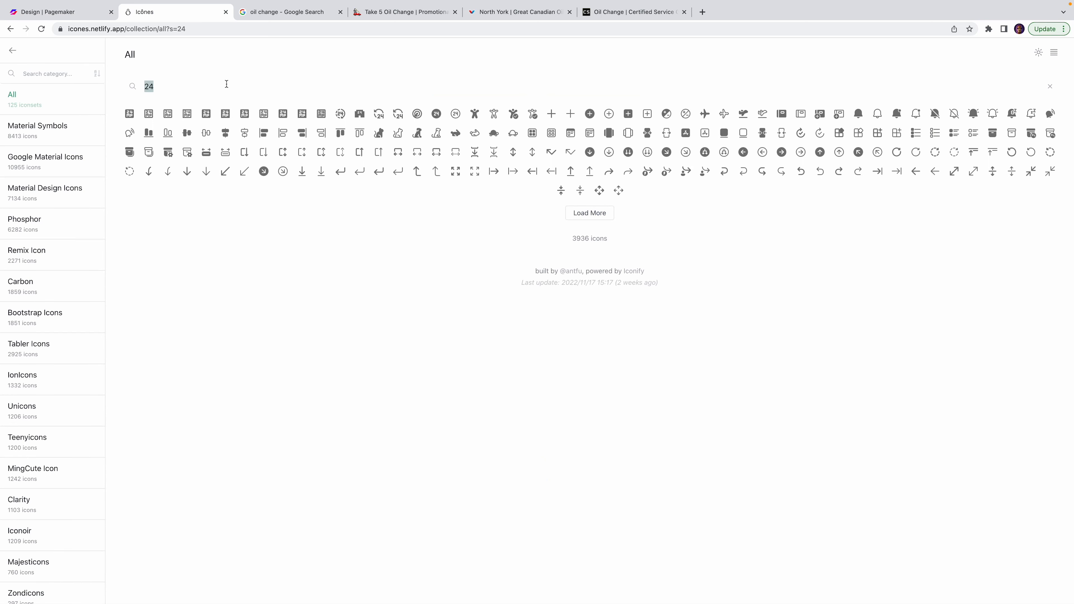
type("quality")
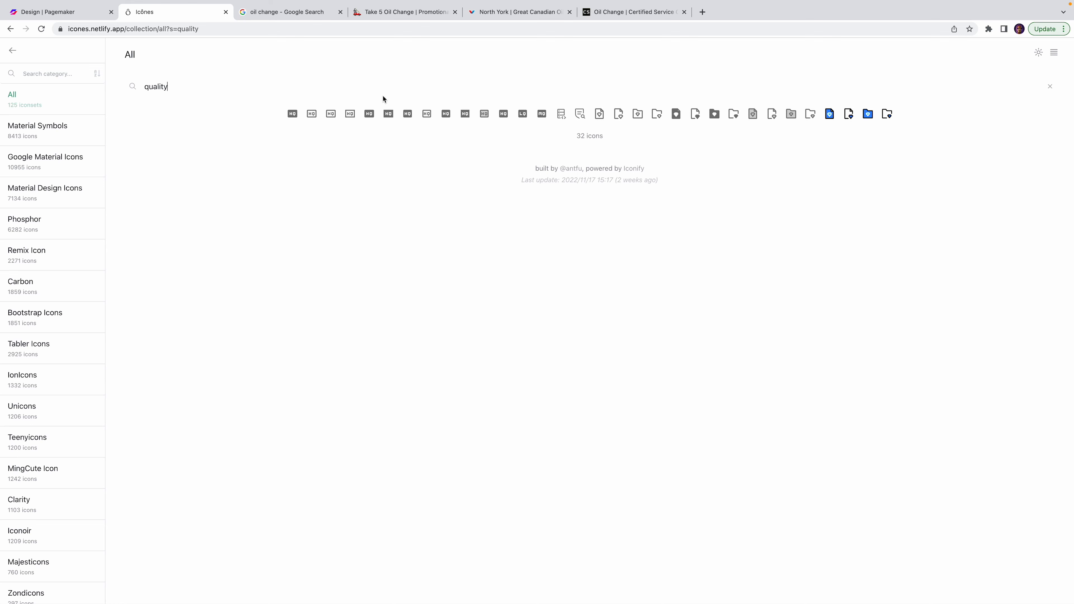
double_click(320, 86)
type("diamond")
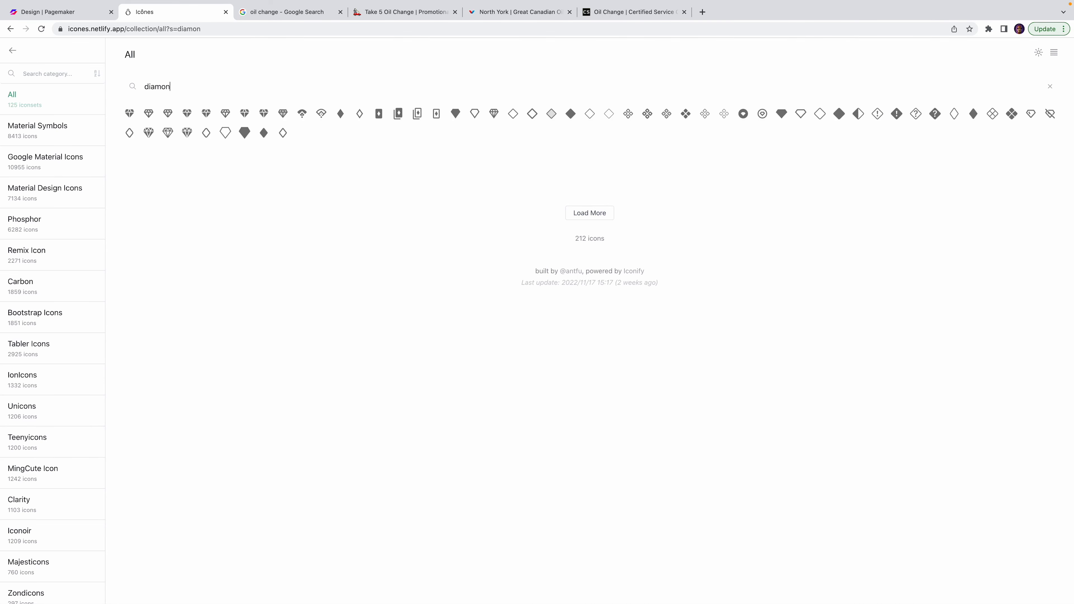
left_click(151, 115)
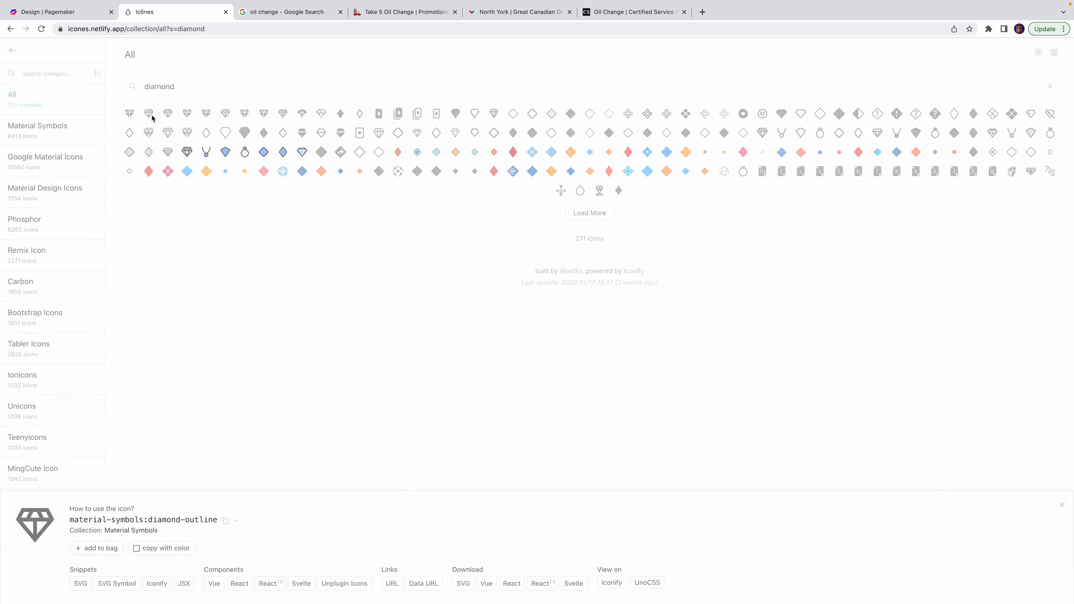
left_click(224, 516)
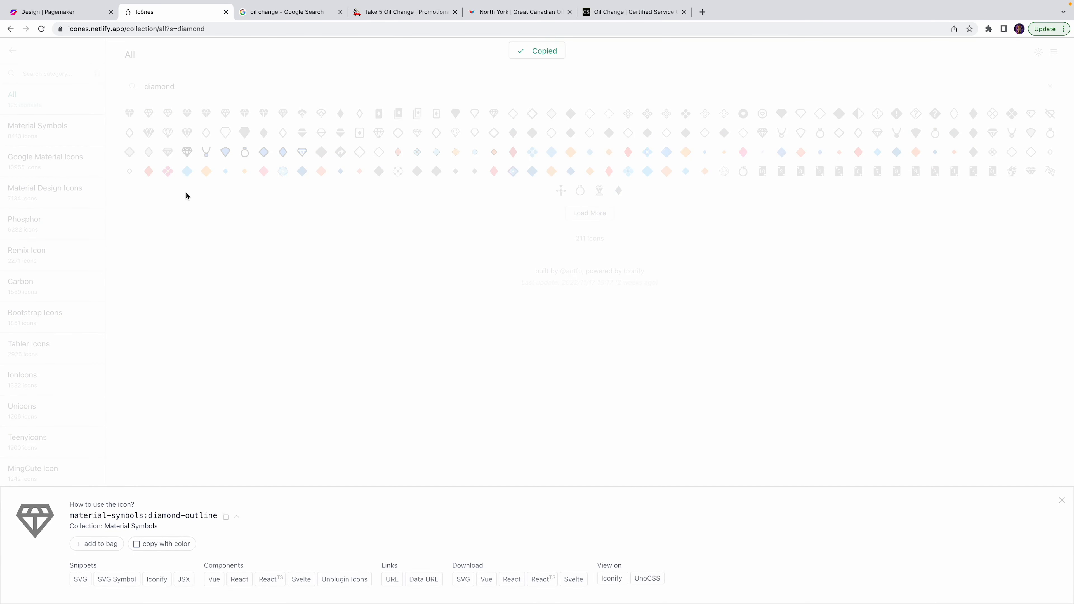
key("ctrl+shift+Tab")
Paste material-symbols:diamond-outline into the Quality Products card icon's Icon Name.
left_click(524, 483)
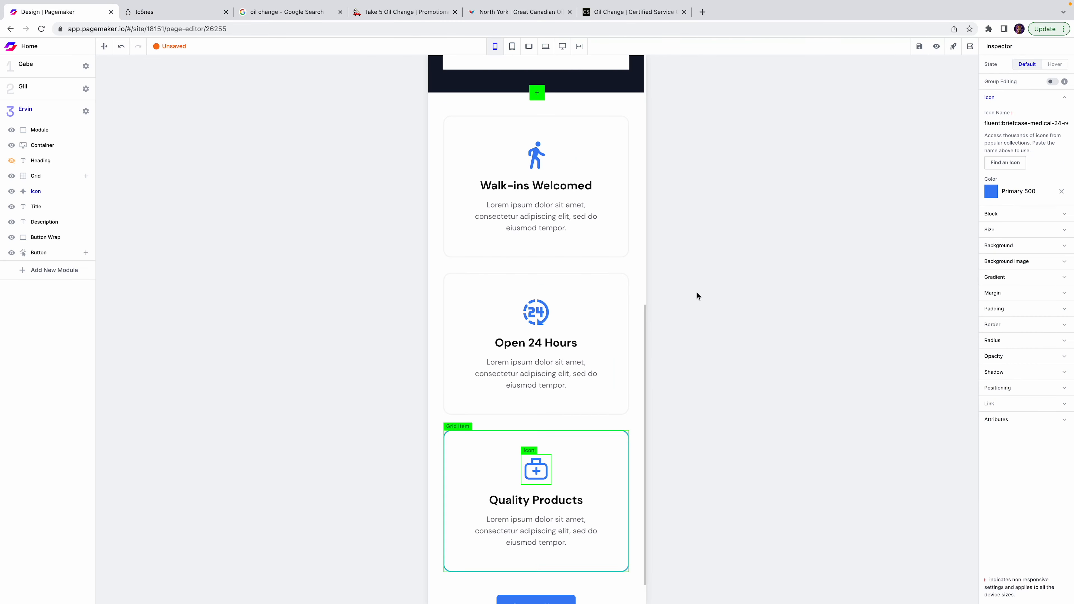
left_click(1032, 123)
key("ctrl+a")
key("ctrl+v")
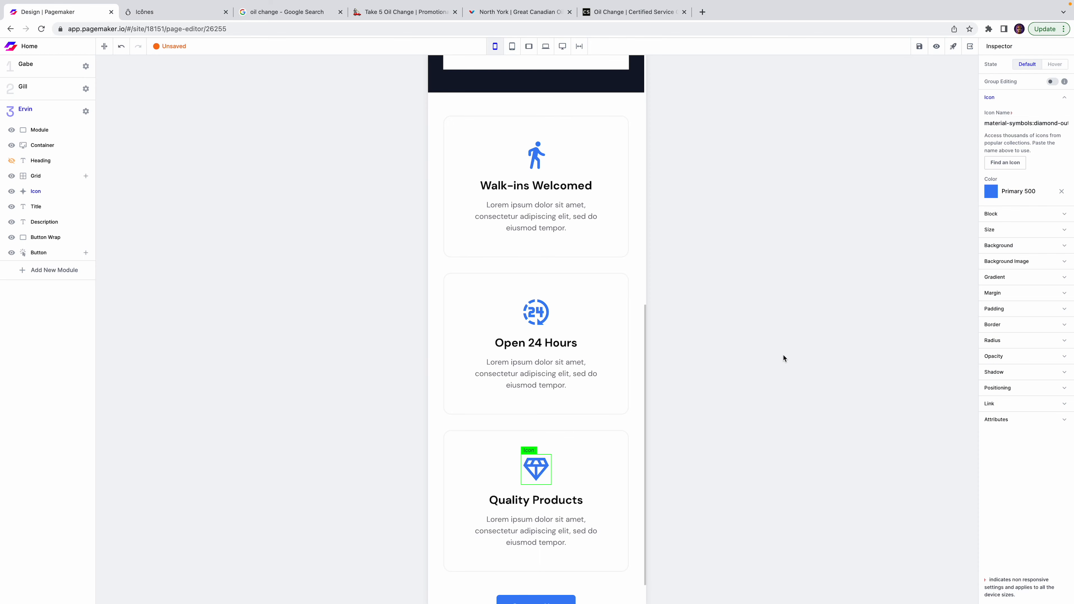
left_click(782, 355)
Hide the Contact Now button below the feature cards.
scroll(626, 345, "up", 5)
scroll(625, 345, "up", 5)
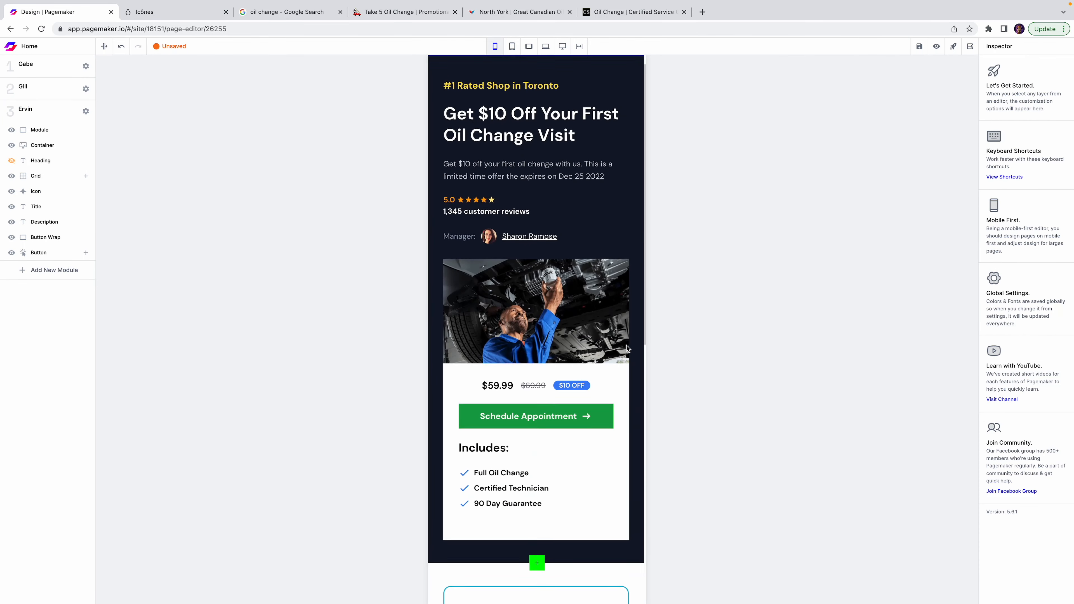
scroll(626, 345, "down", 5)
scroll(626, 345, "up", 5)
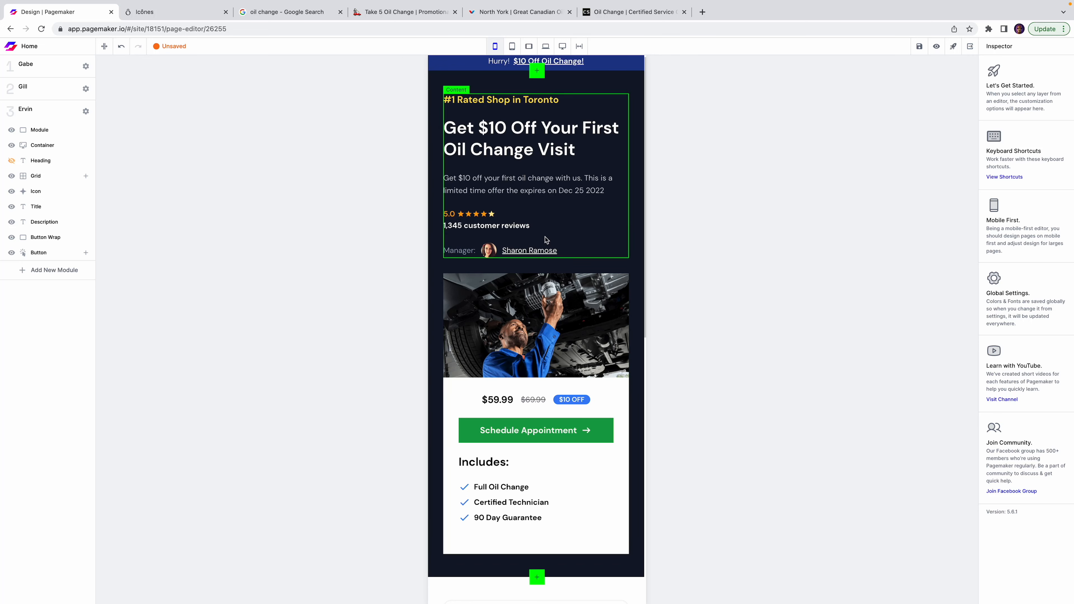
scroll(545, 239, "down", 3)
scroll(545, 240, "up", 3)
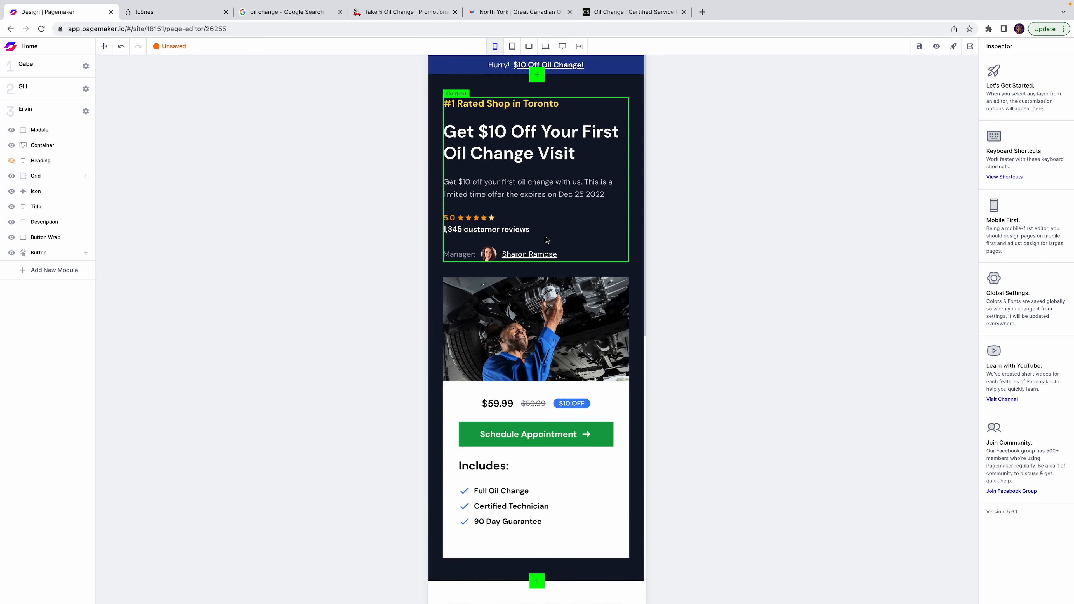
scroll(545, 240, "down", 1)
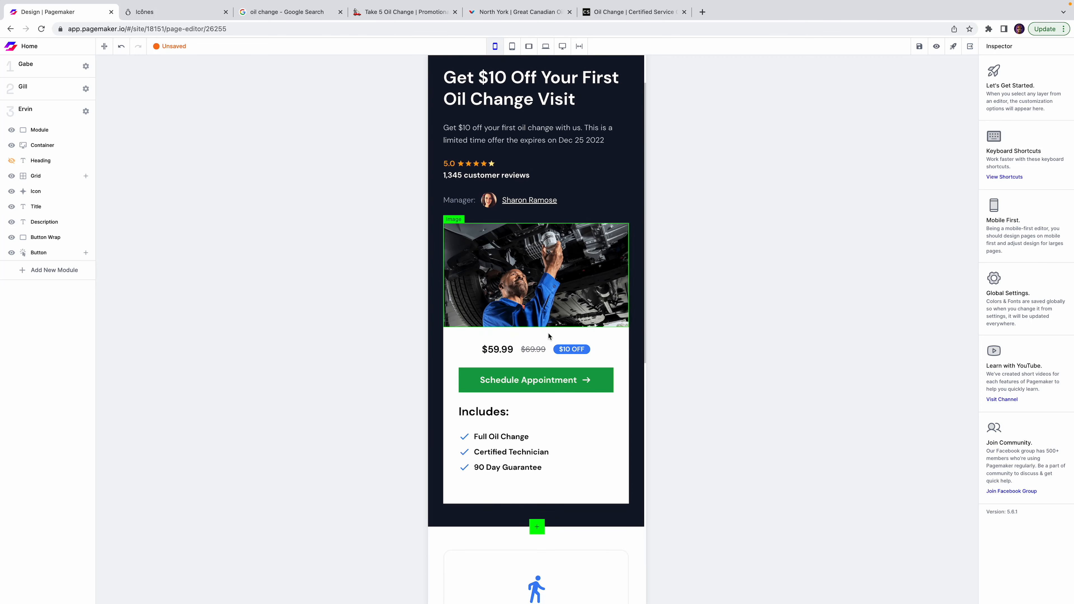
scroll(564, 397, "down", 6)
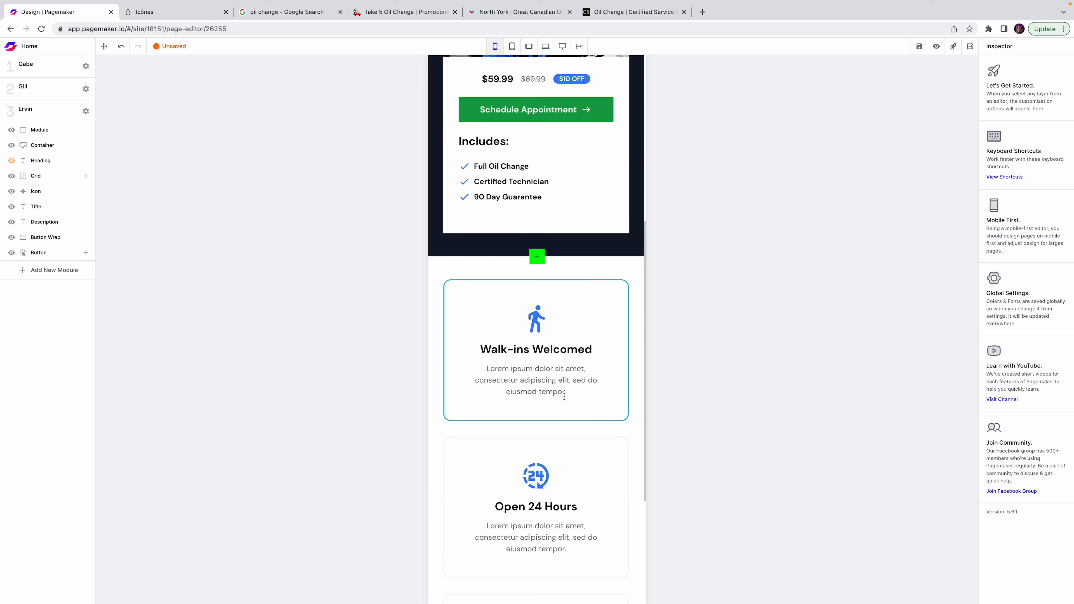
scroll(564, 397, "down", 5)
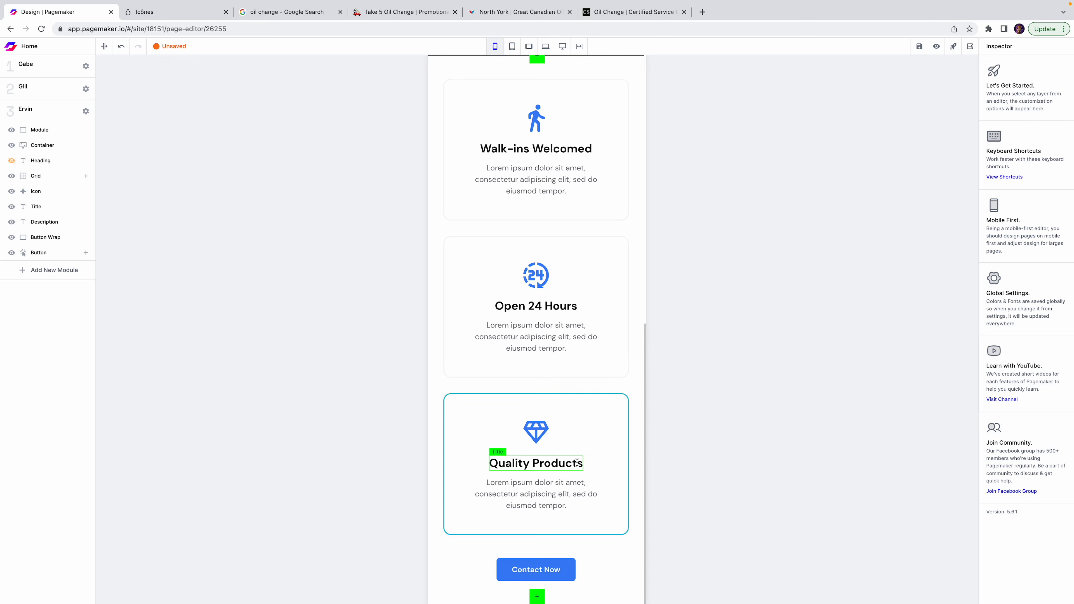
left_click(571, 569)
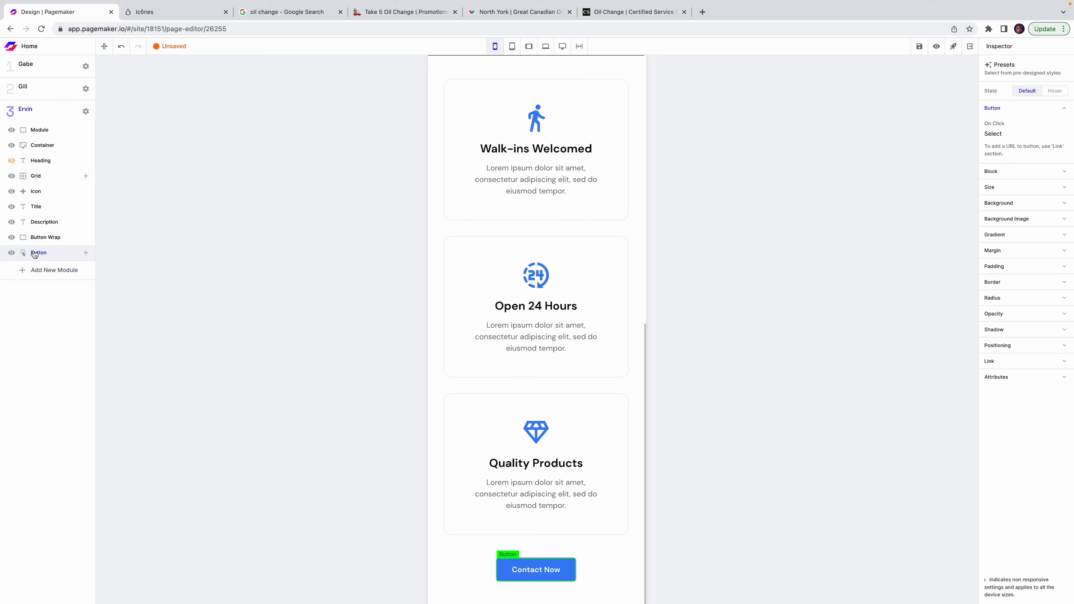
left_click(12, 253)
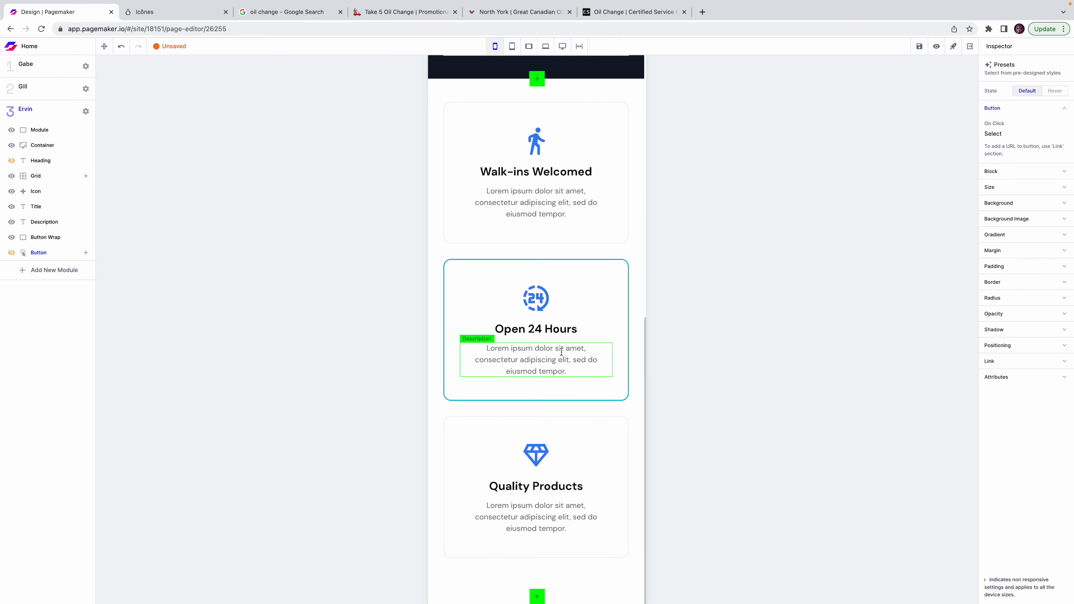
Search modules for 'tys' and insert the Tyson 30 Day Money Back Guarantee module below the cards.
left_click(538, 596)
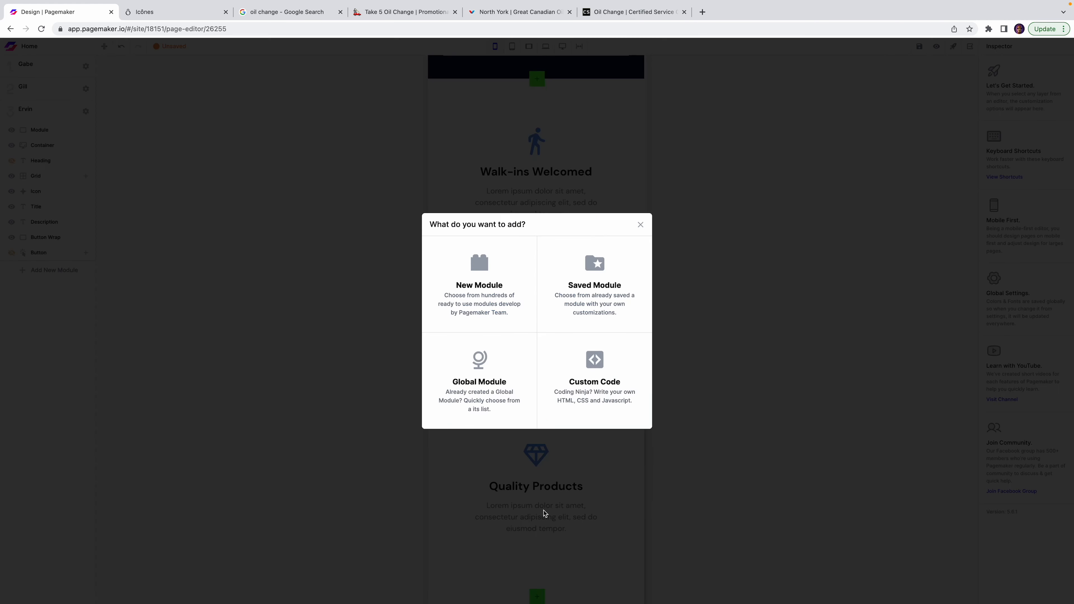
left_click(509, 277)
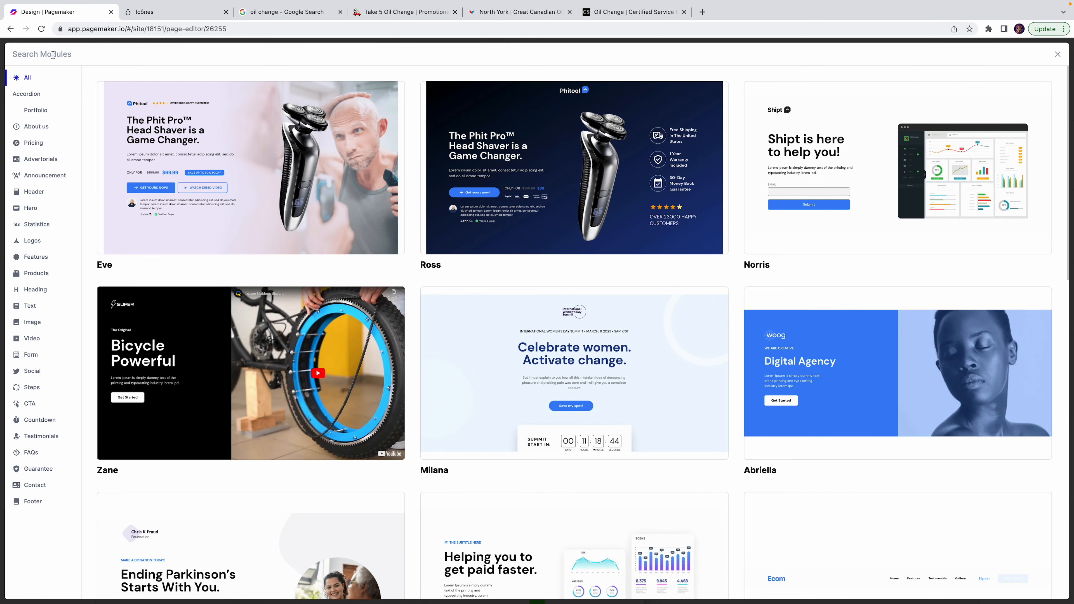
left_click(42, 191)
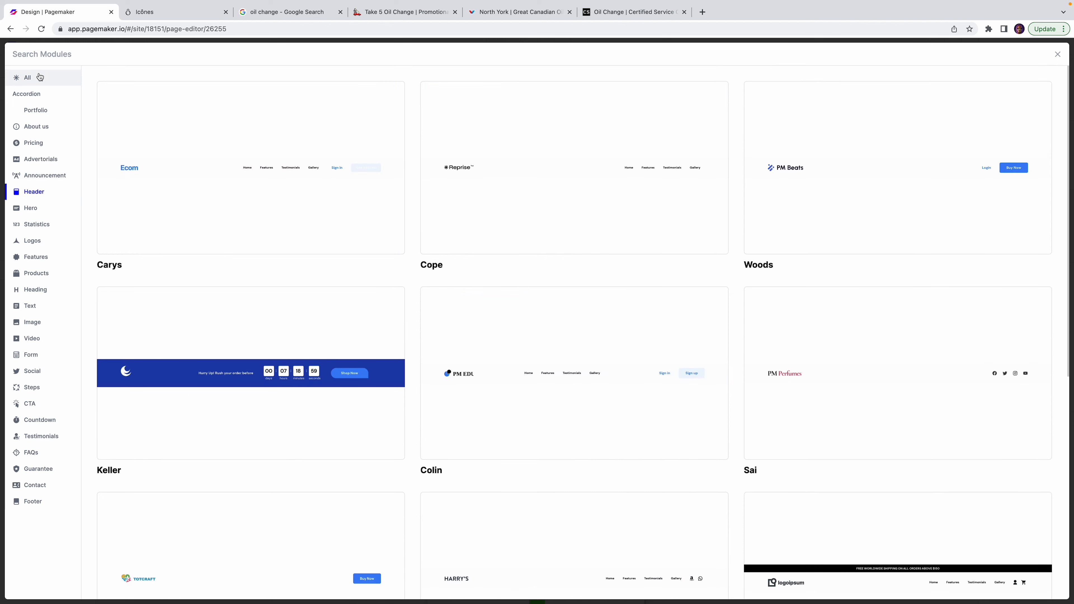
left_click(39, 76)
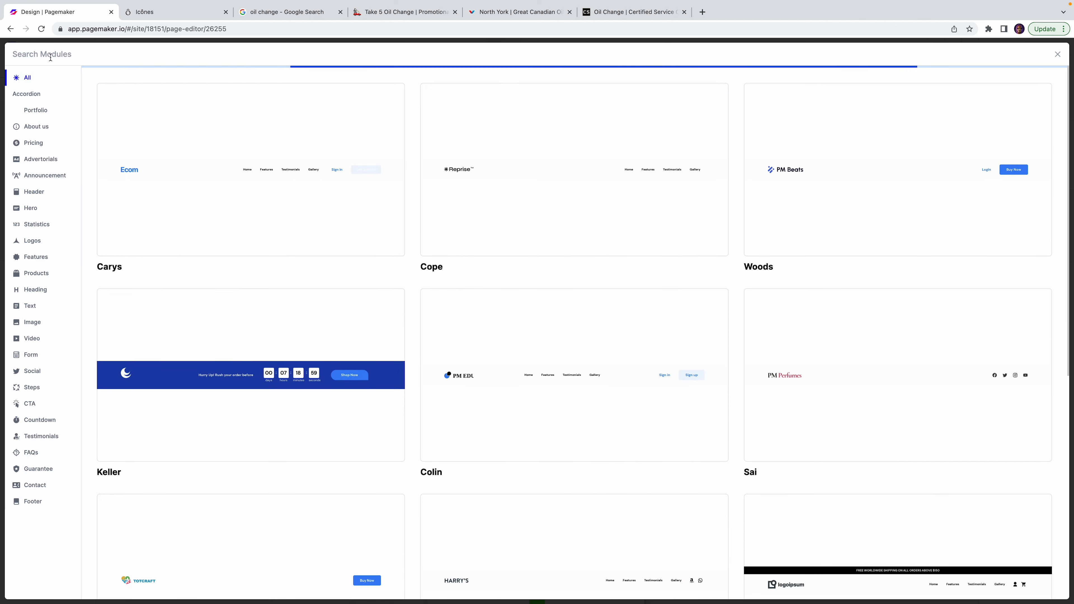
type("tyson")
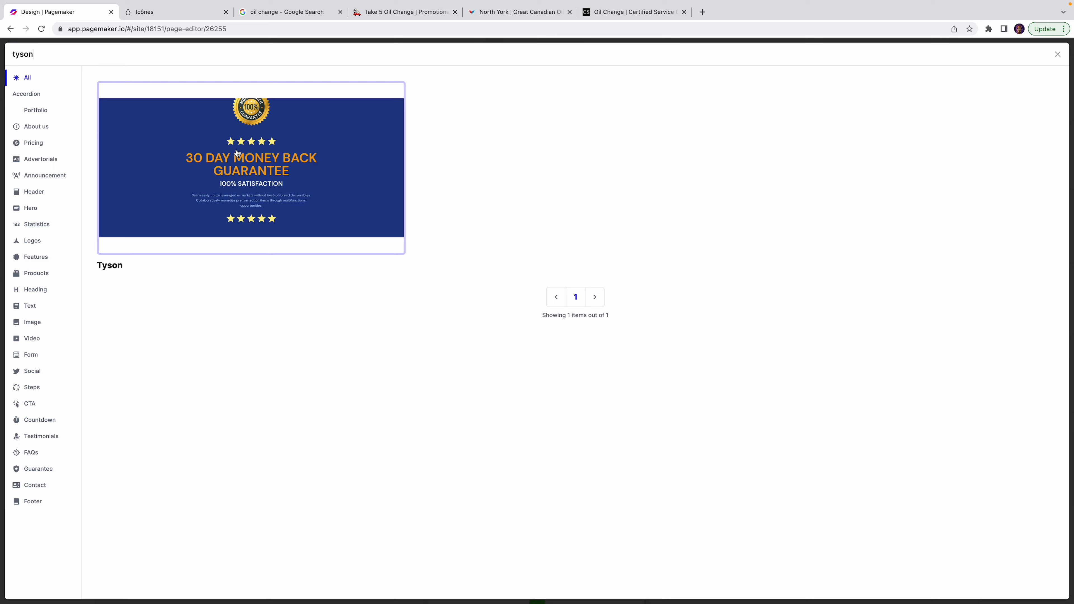
left_click(240, 150)
scroll(592, 422, "down", 5)
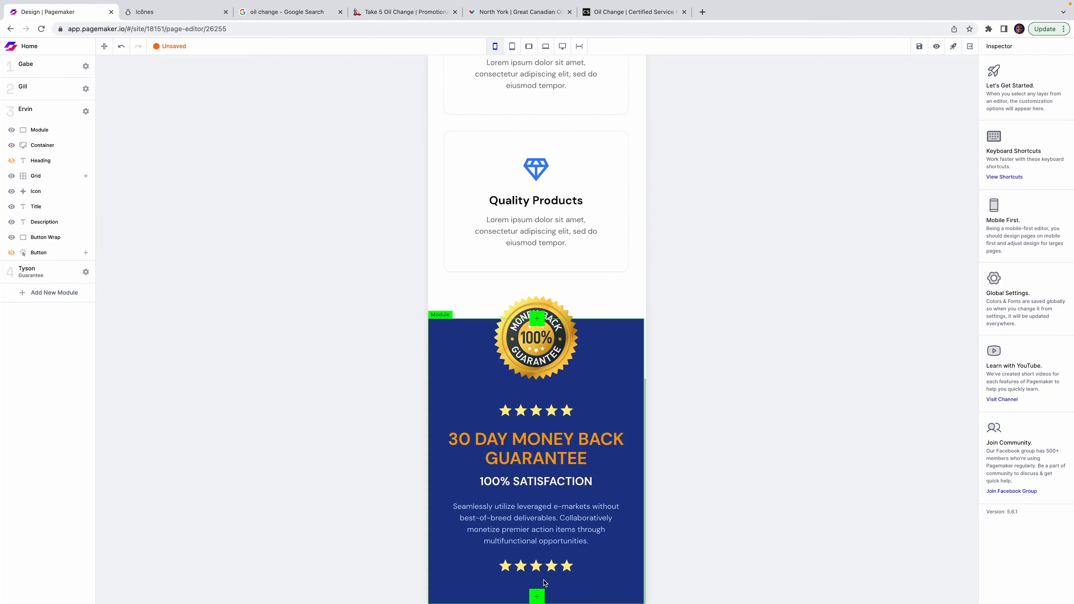
Hide the guarantee section's Bottom Star row.
left_click(551, 567)
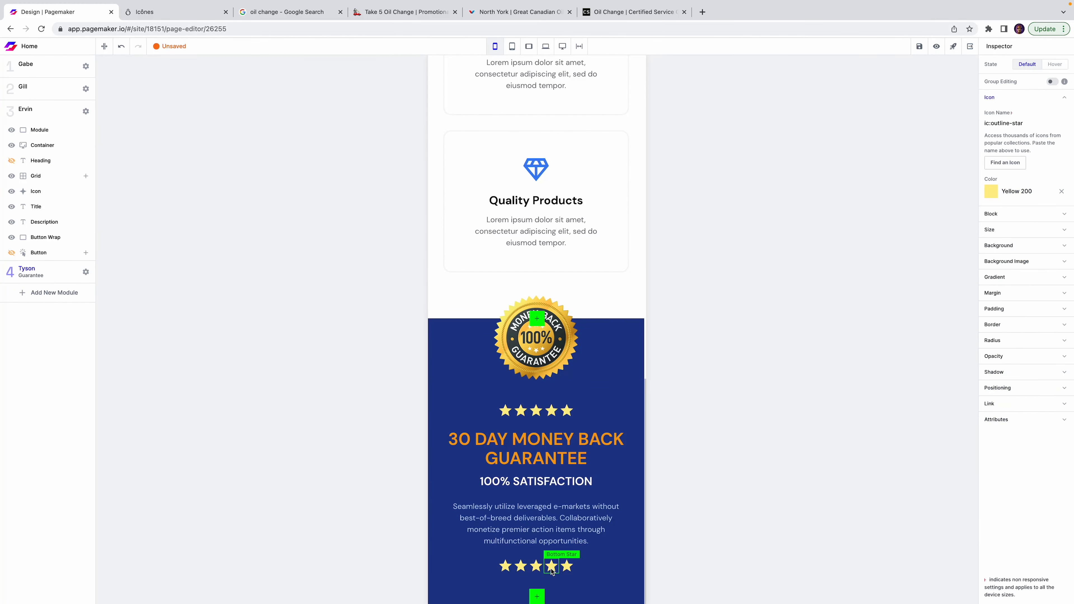
left_click(63, 271)
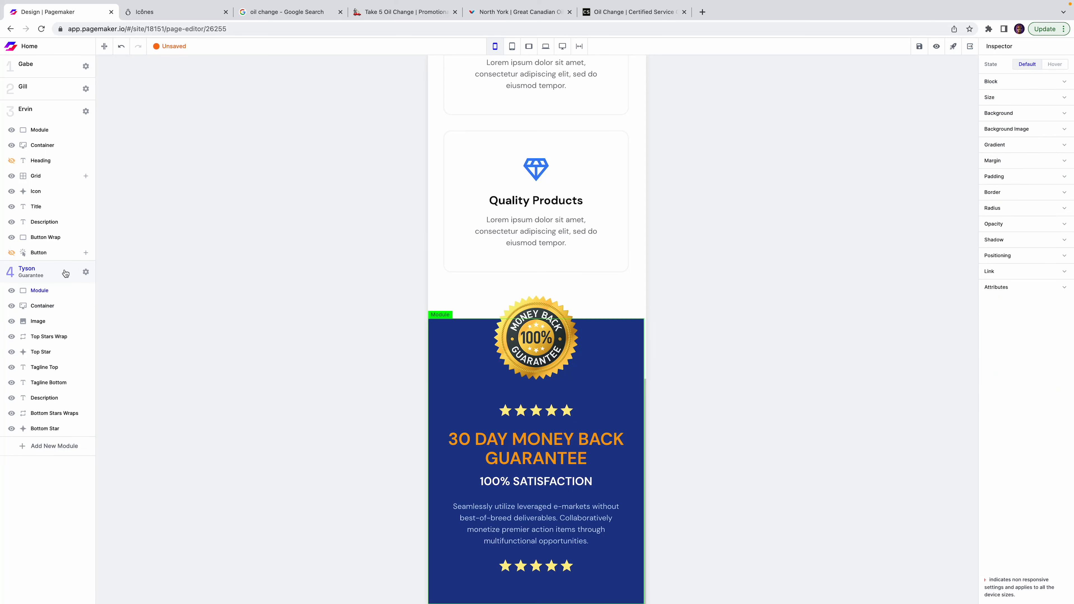
left_click(516, 571)
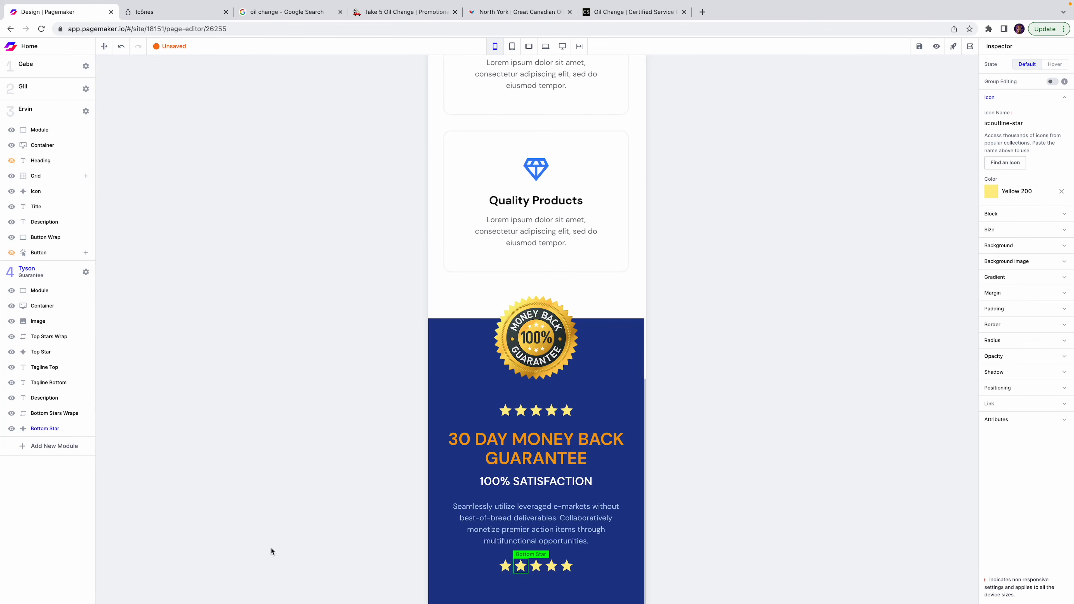
left_click(12, 429)
scroll(496, 460, "up", 10)
Check the Schedule Appointment button's green and set one upper star to Green 600.
left_click(469, 388)
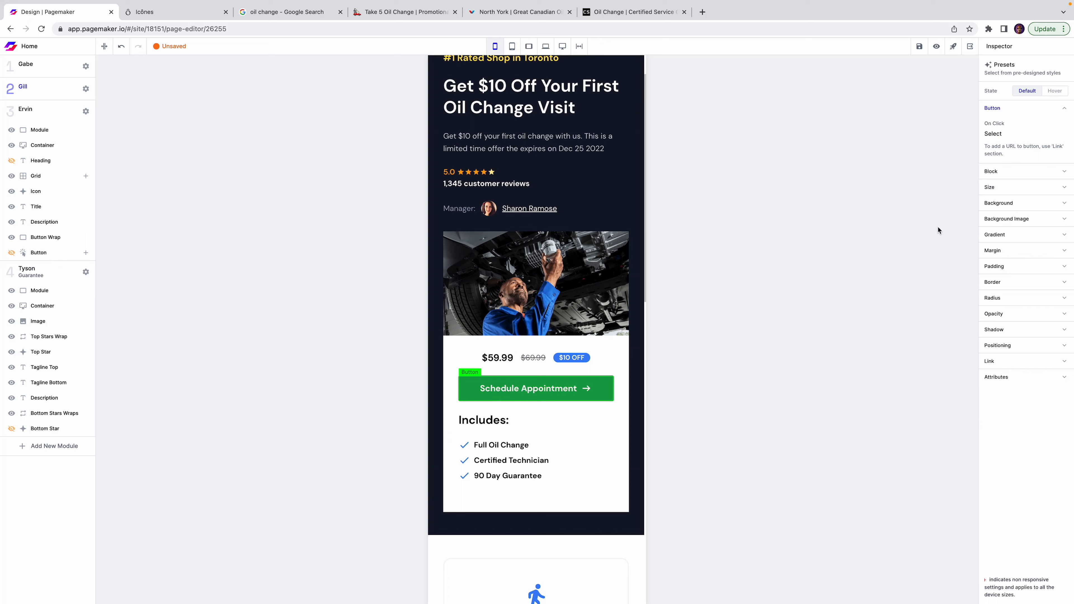
left_click(990, 204)
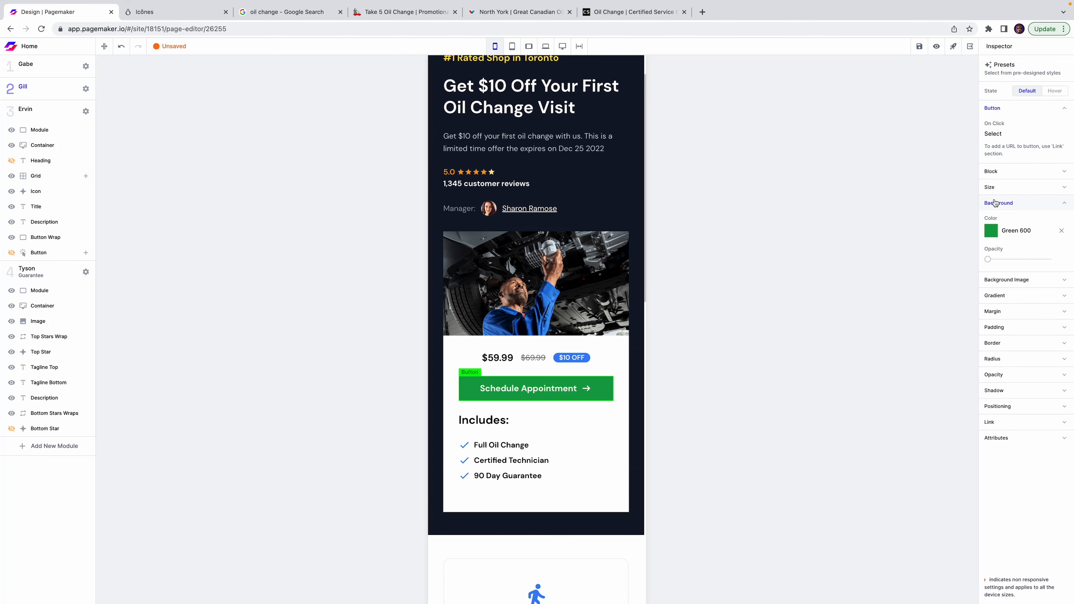
scroll(569, 406, "down", 10)
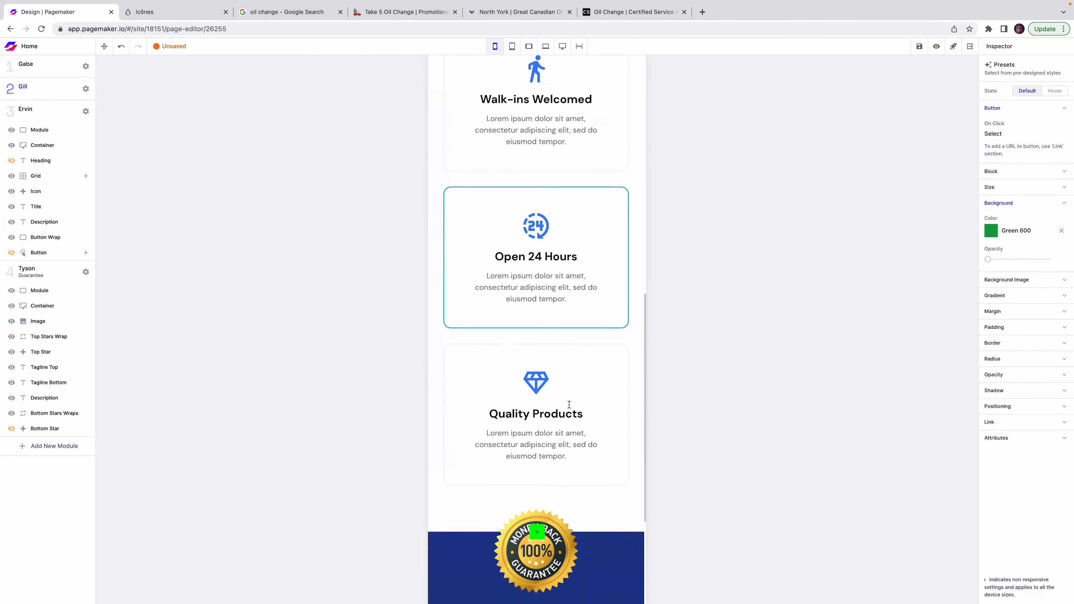
left_click(543, 428)
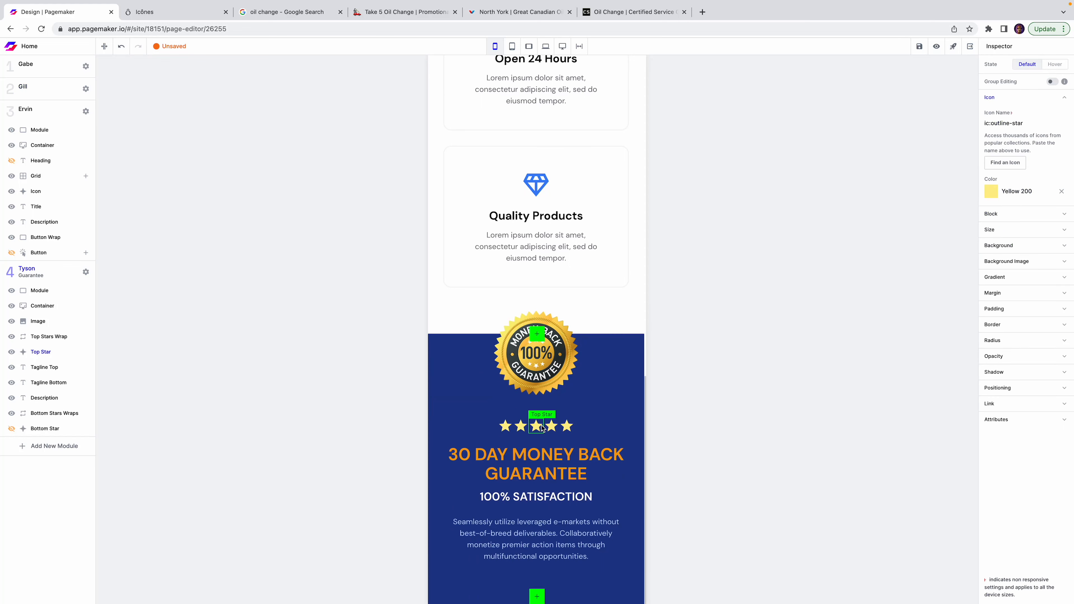
left_click(990, 192)
left_click(925, 273)
left_click(776, 375)
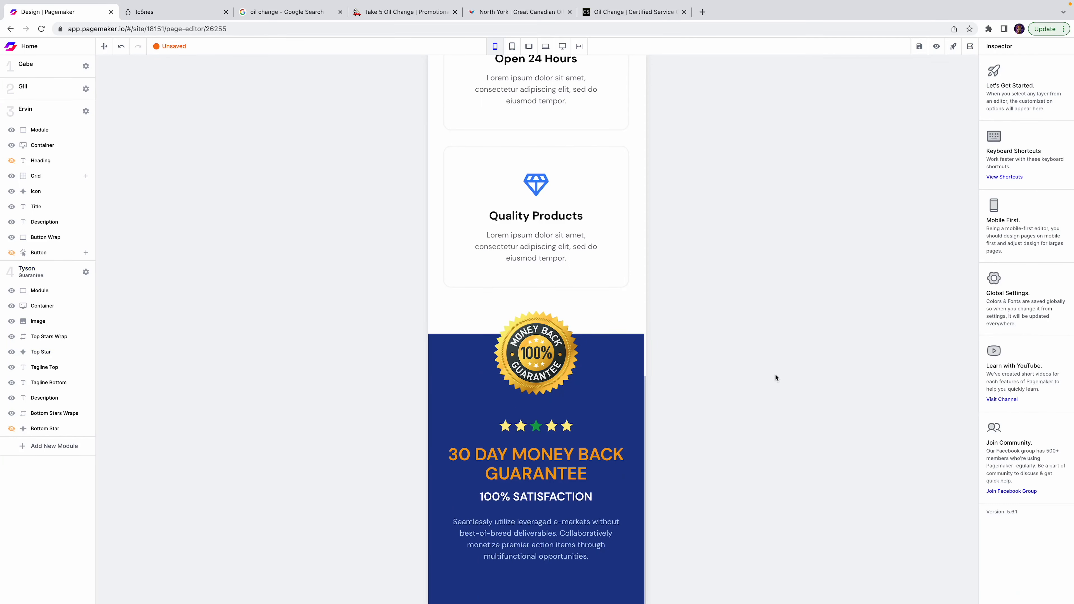
Enable Group Editing and make all upper-row stars Green 600.
left_click(567, 427)
left_click(1052, 81)
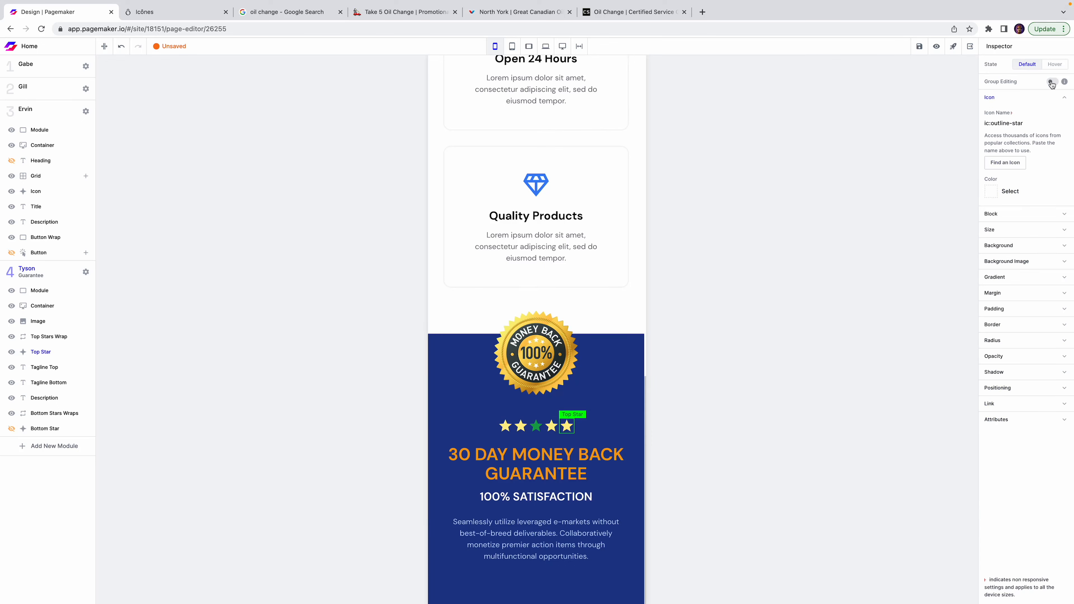
left_click(999, 190)
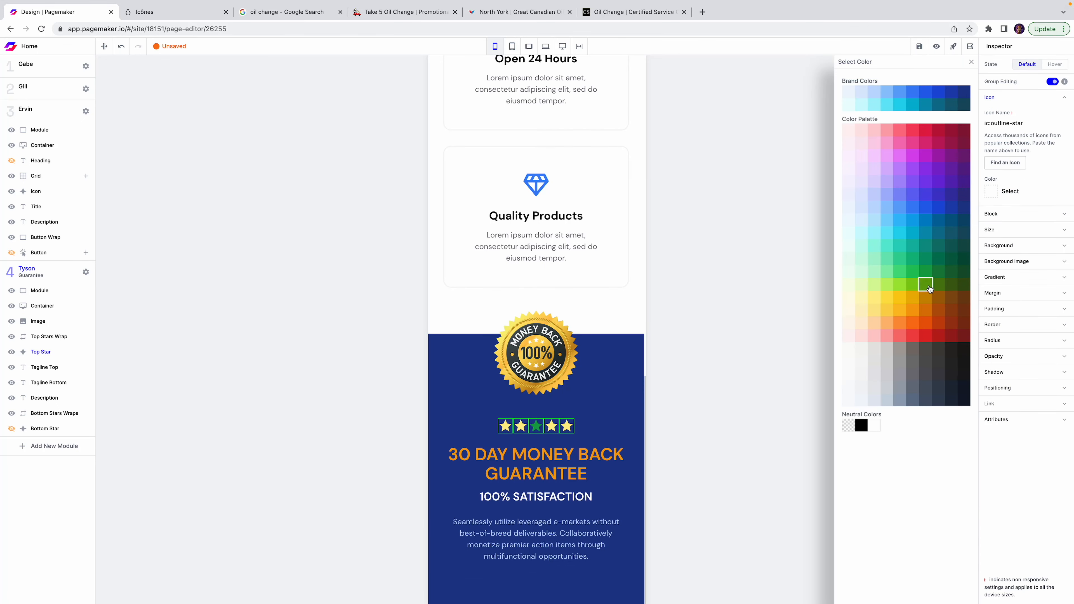
left_click(925, 272)
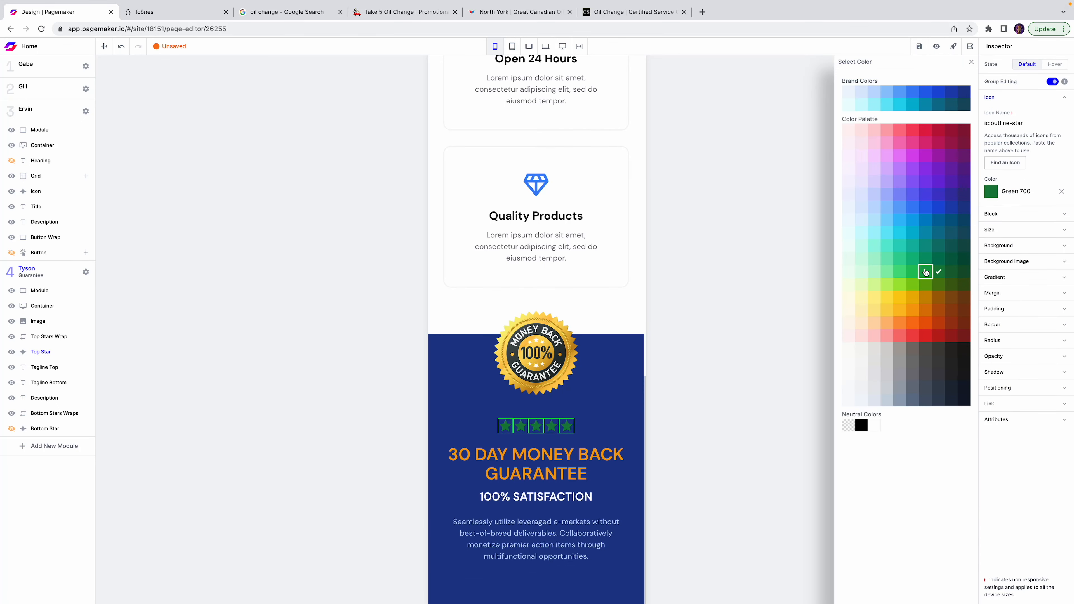
left_click(671, 455)
left_click(536, 464)
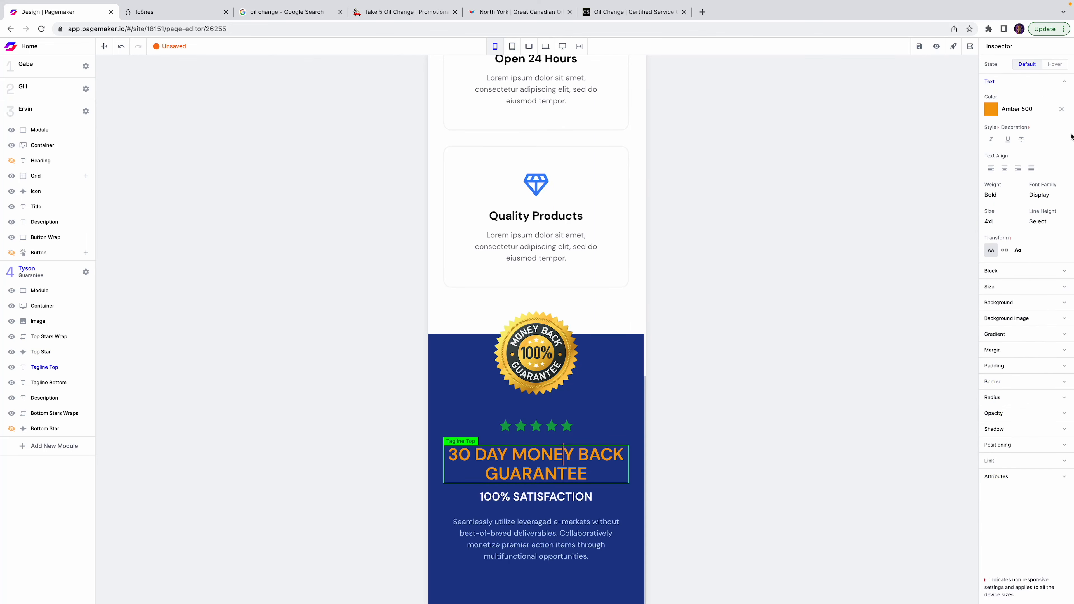
Make the guarantee headline white and retype it as WE GUARANTEE YOUR CAR'S PERFORMANCE.
left_click(991, 109)
left_click(878, 427)
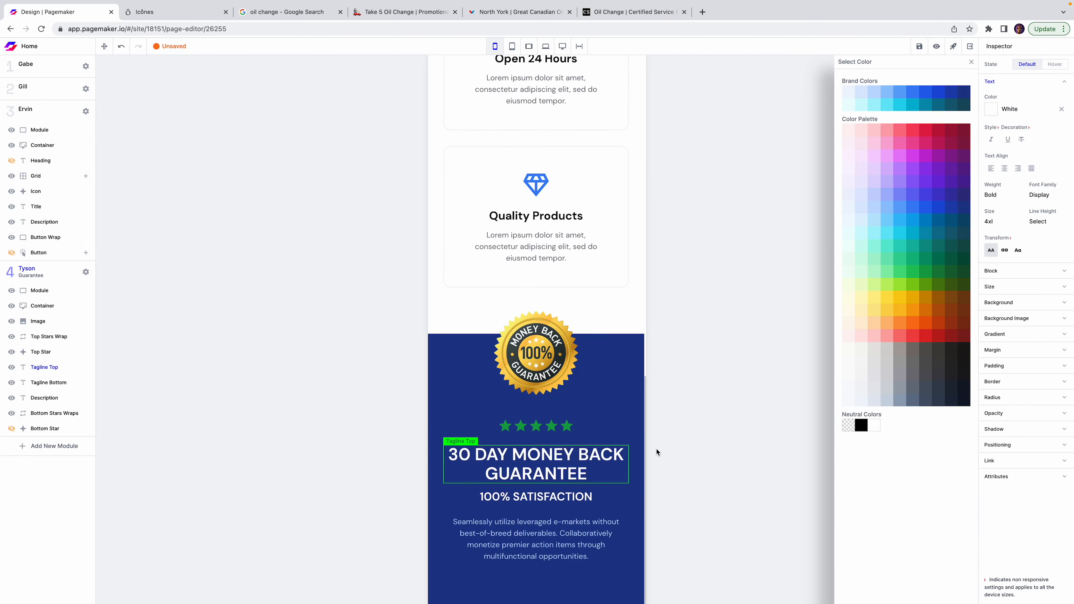
left_click(571, 462)
triple_click(571, 462)
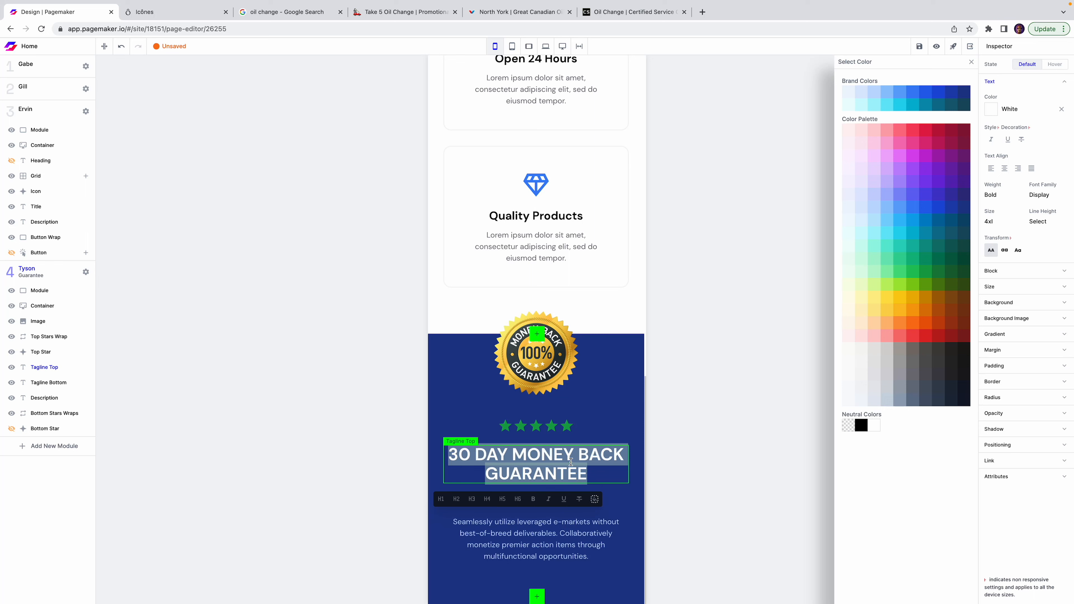
type("WE GUARANTEE")
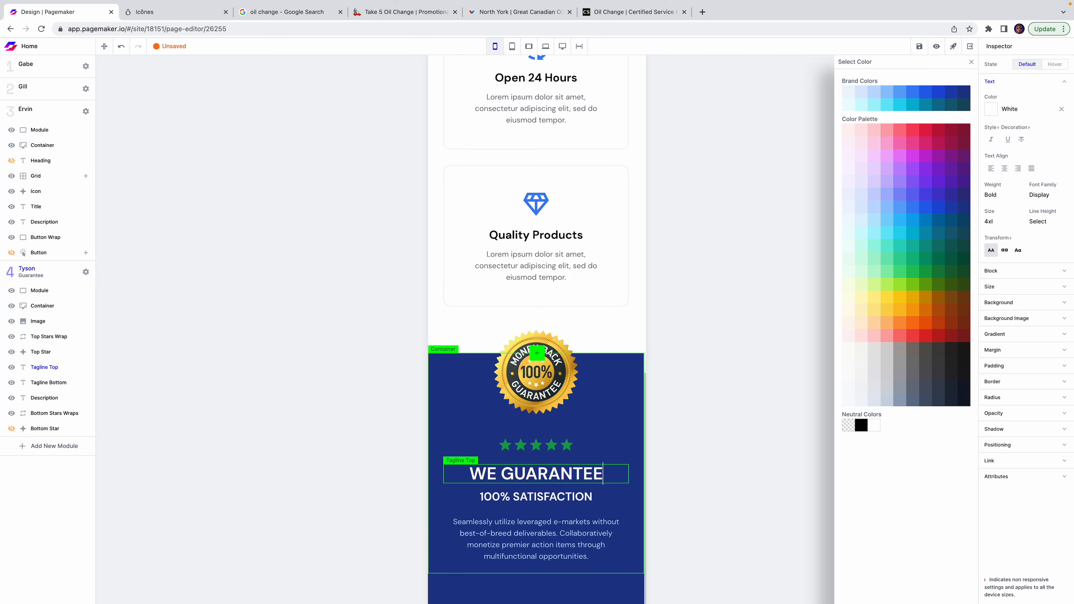
type(" YOUR CAR'S ")
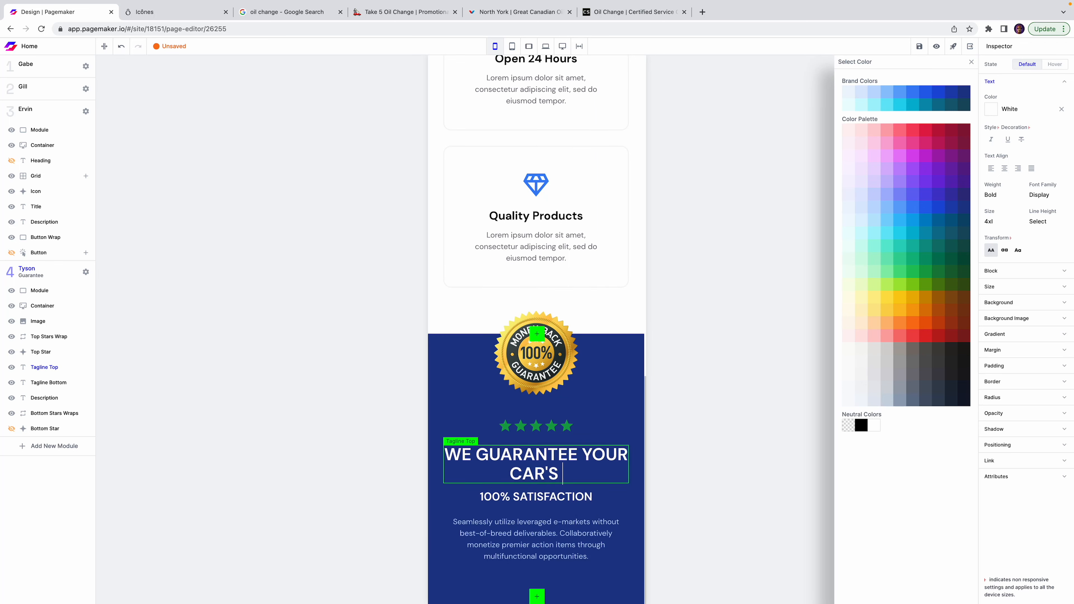
type("PERFORMANCE")
Replace the 100% SATISFACTION tagline with OR YOUR MONEY BACK!
left_click(558, 496)
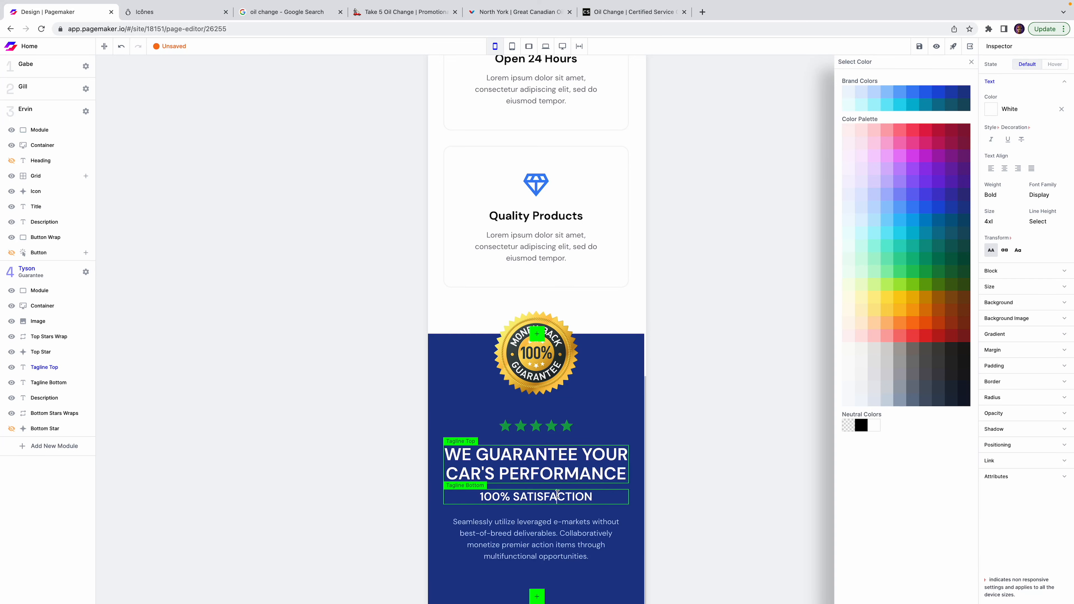
triple_click(557, 496)
type("OR YOUR MONEY ")
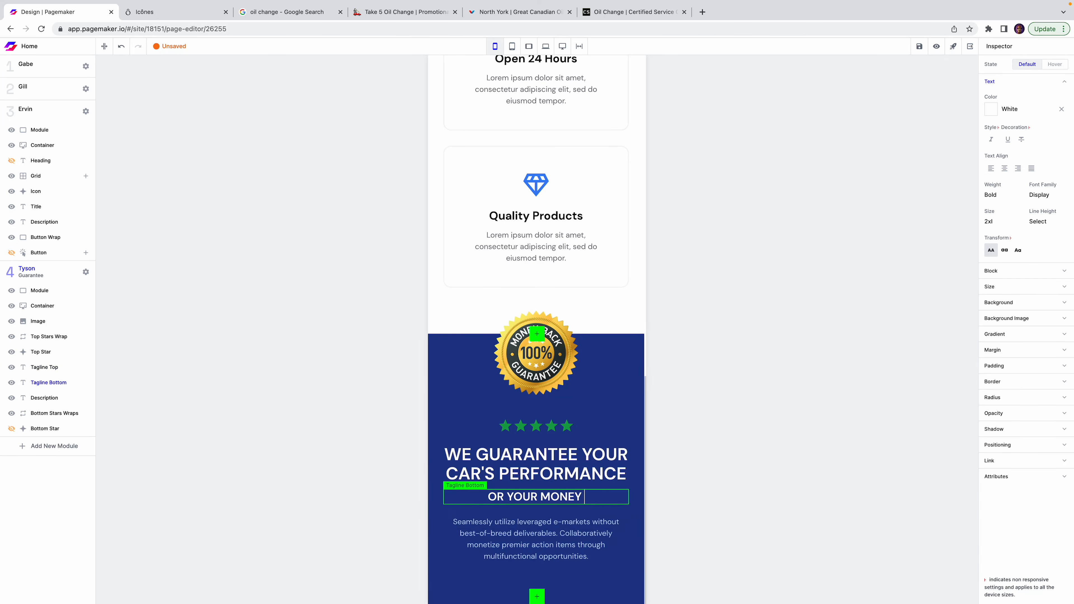
type("BACK!")
left_click(801, 384)
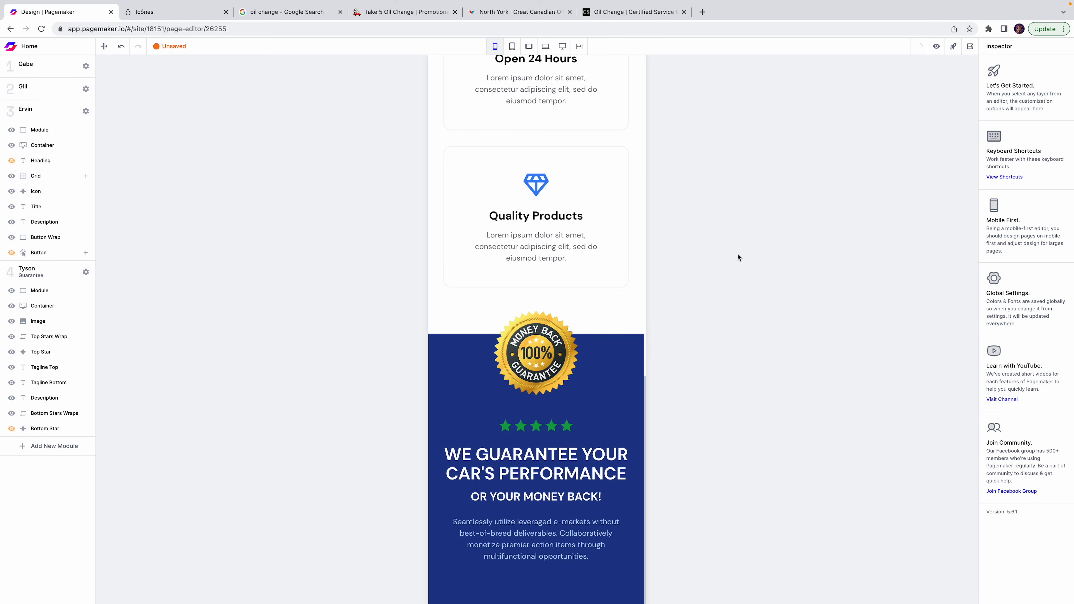
Save the page and list Footer modules for a new section at the page end.
key("ctrl+s")
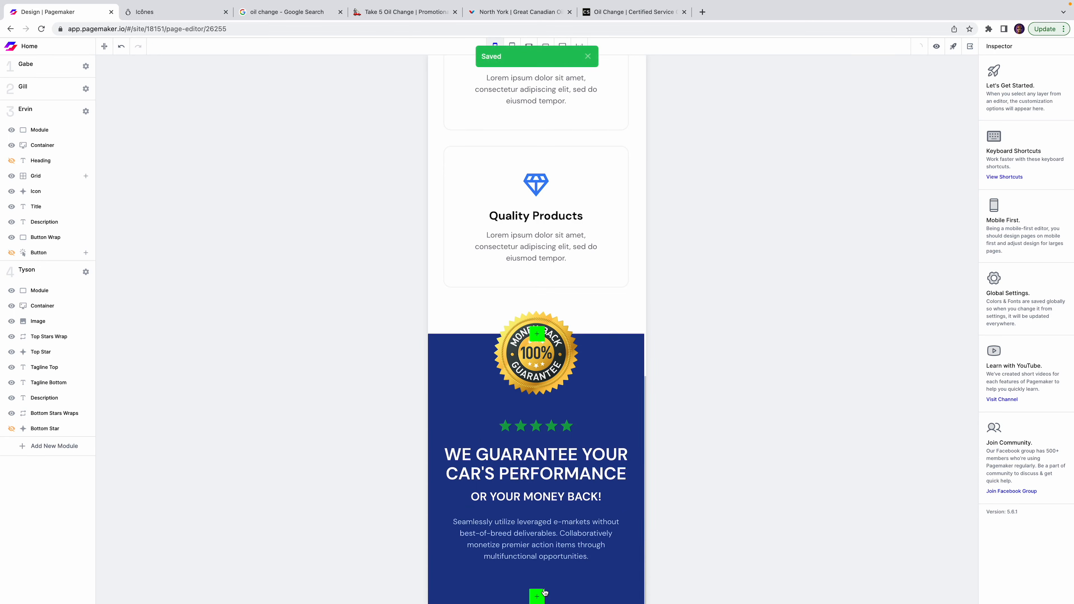
scroll(550, 469, "up", 1)
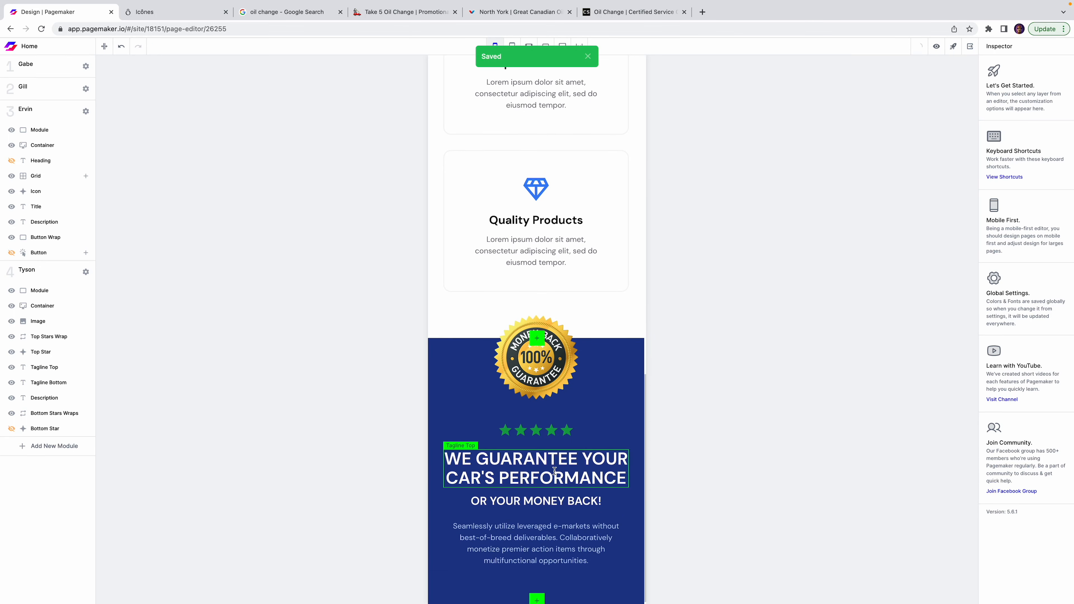
left_click(537, 598)
left_click(499, 274)
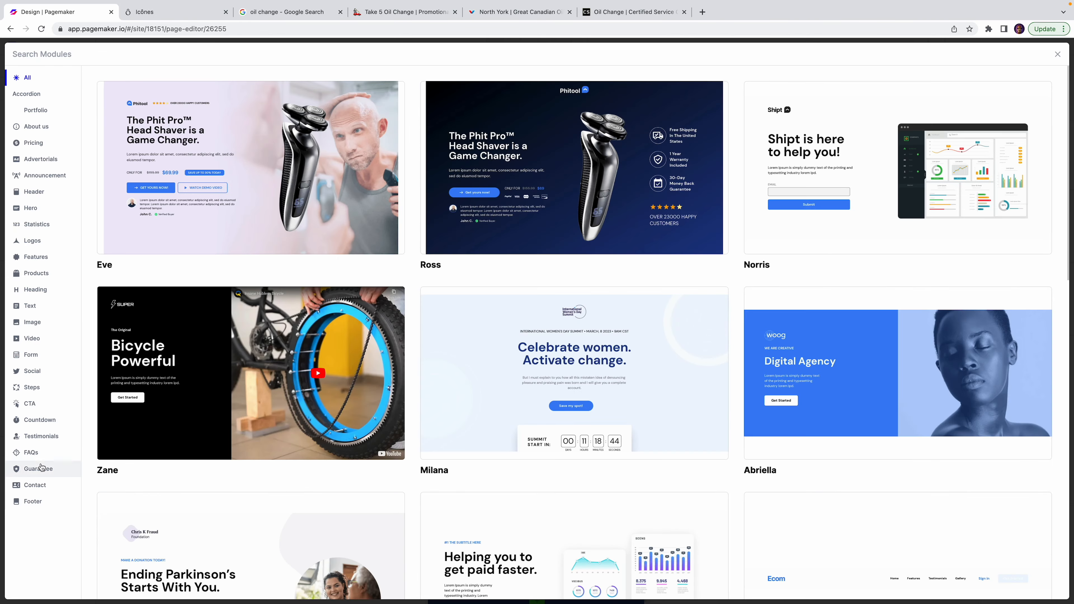
left_click(33, 501)
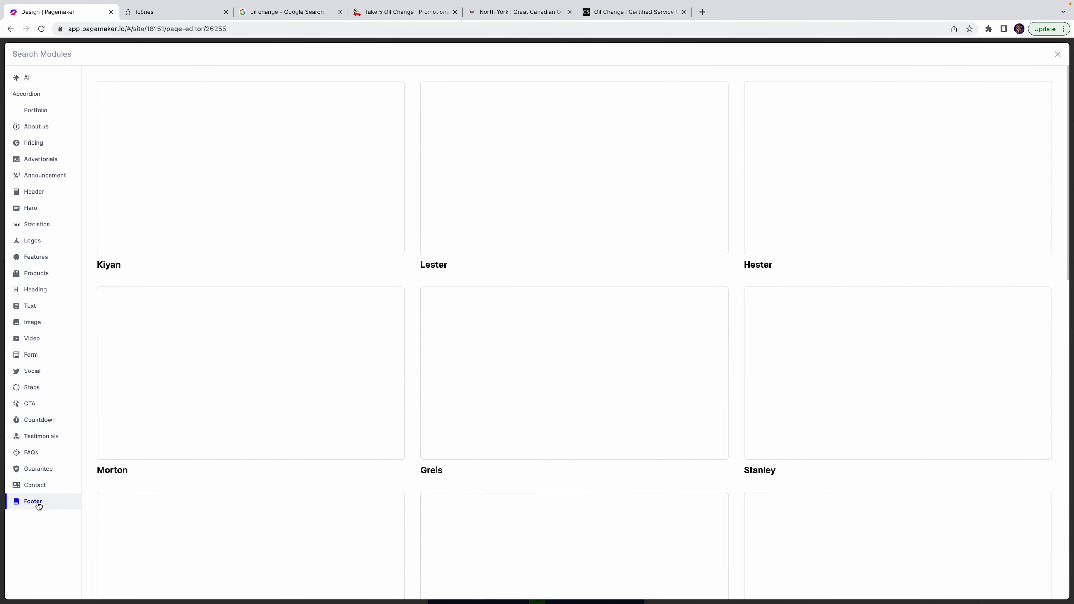
Search footer modules for 'd' and add the David footer as the fifth section.
scroll(499, 296, "down", 15)
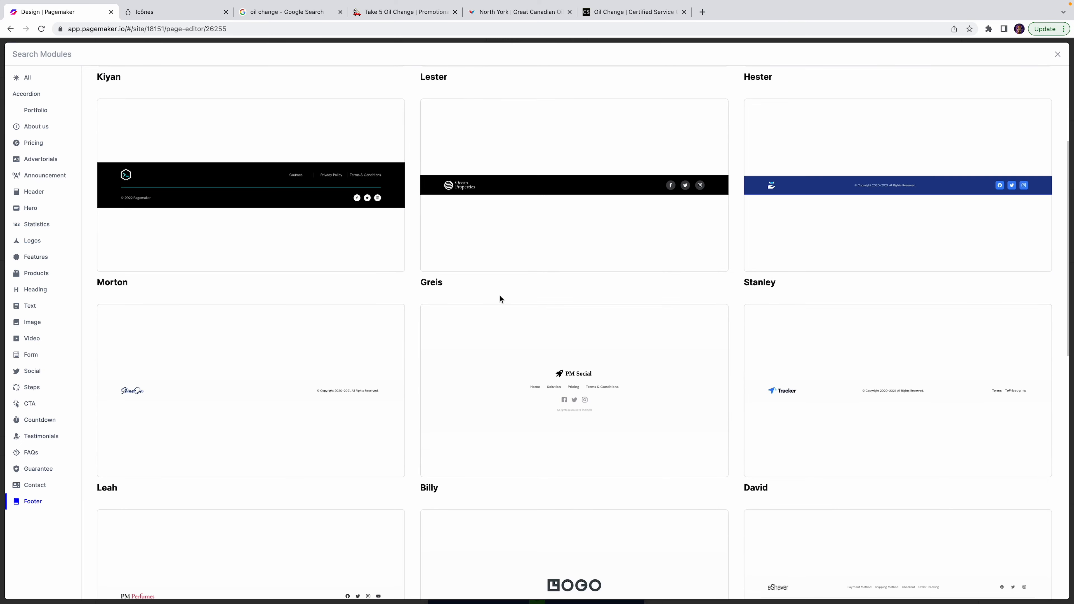
scroll(500, 299, "down", 3)
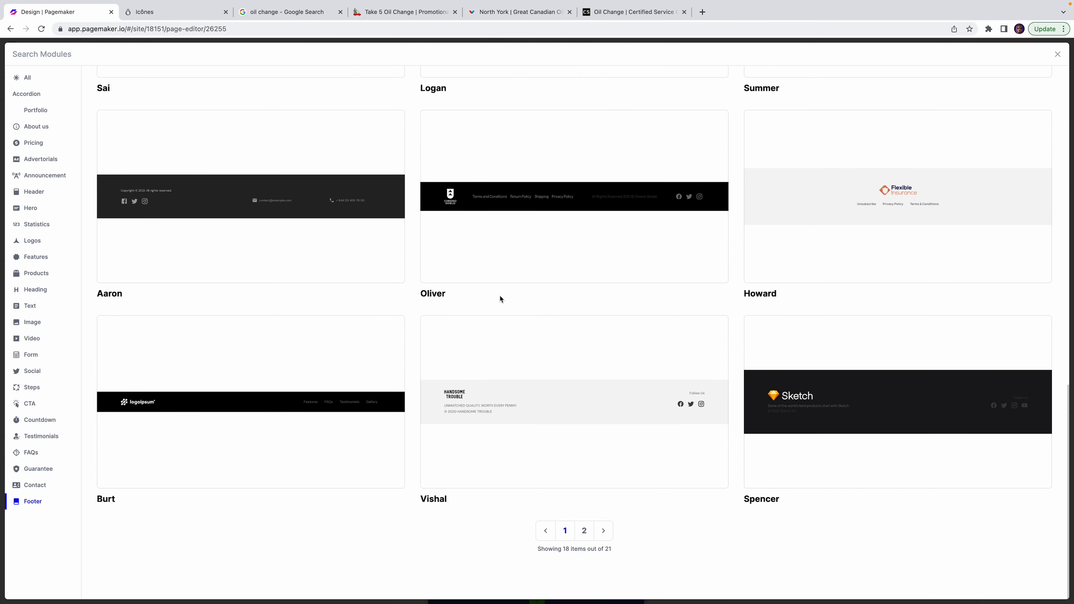
scroll(500, 298, "up", 15)
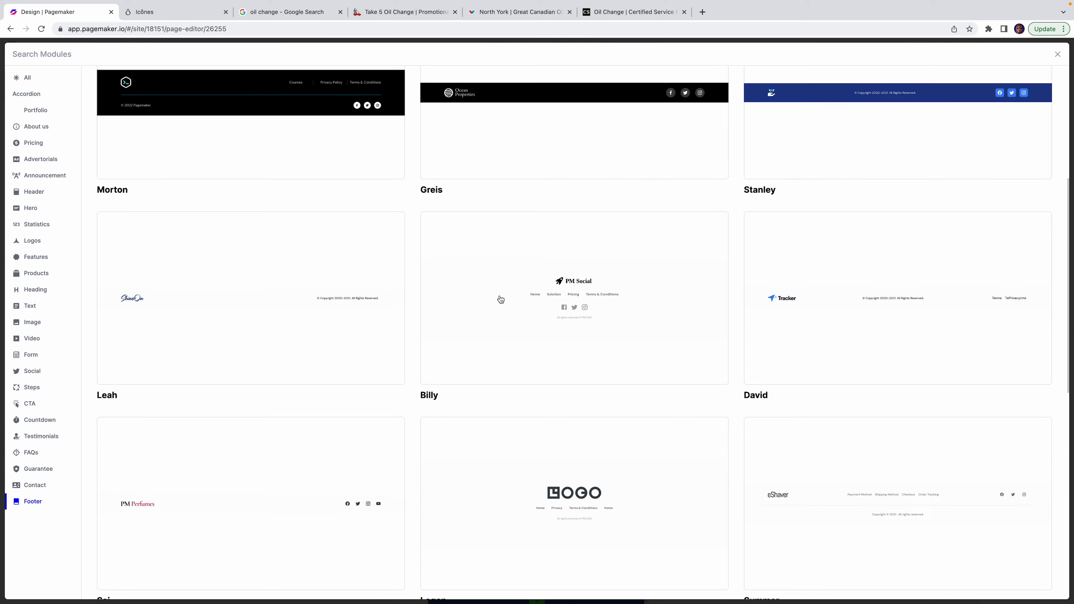
scroll(501, 299, "down", 15)
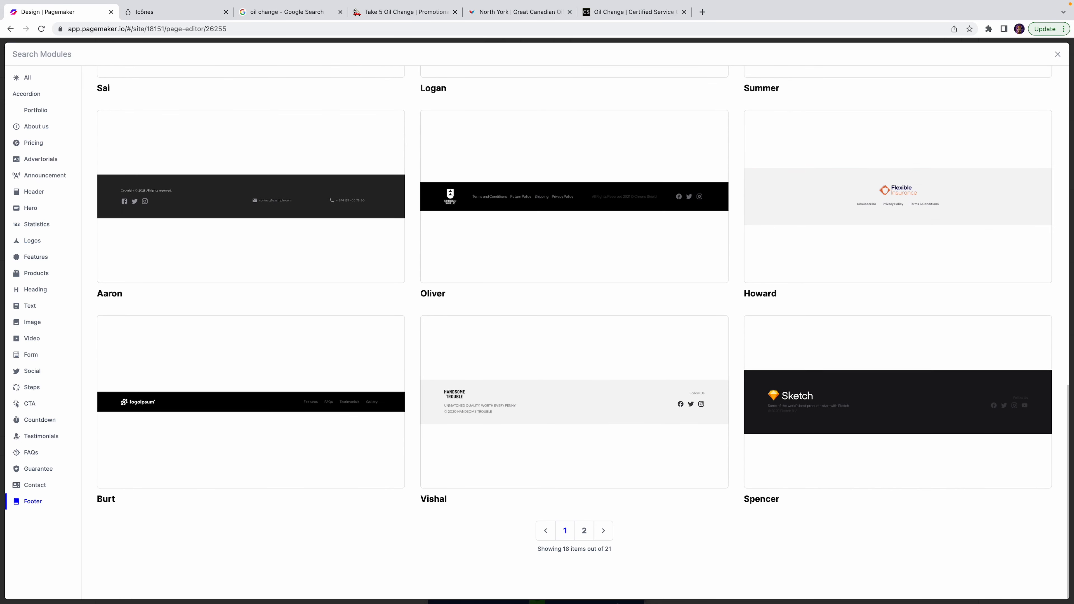
left_click(585, 528)
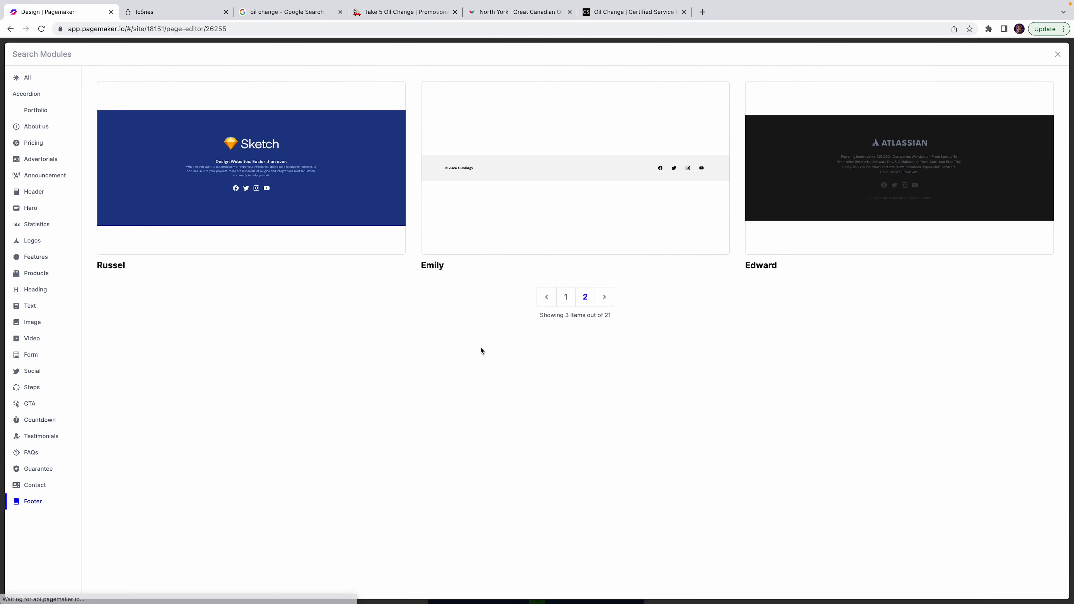
left_click(334, 55)
type("david")
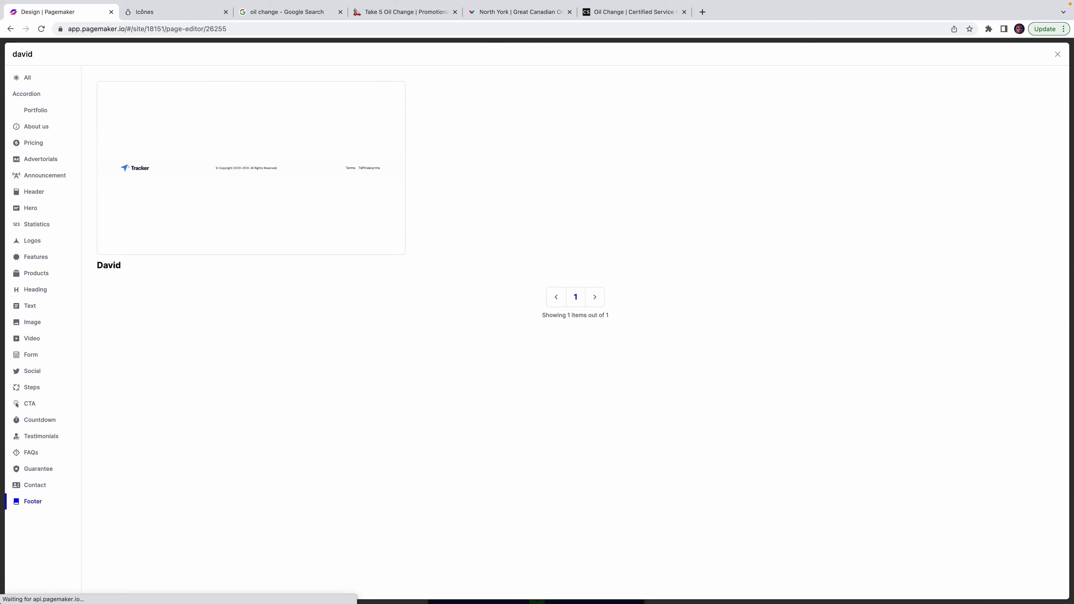
left_click(193, 130)
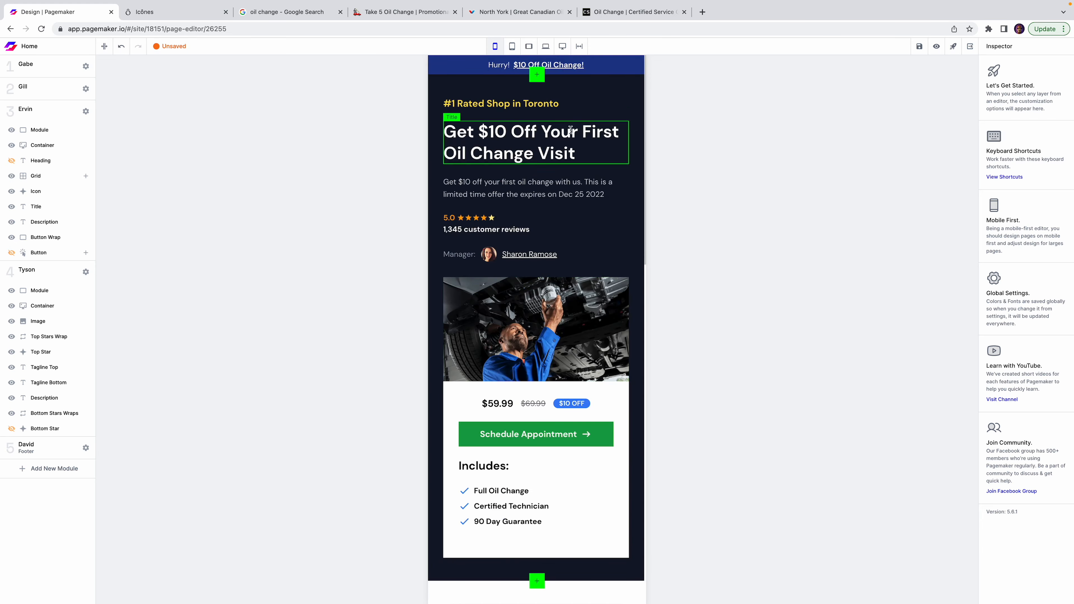
Insert the Woods header module above the hero.
left_click(537, 67)
left_click(575, 95)
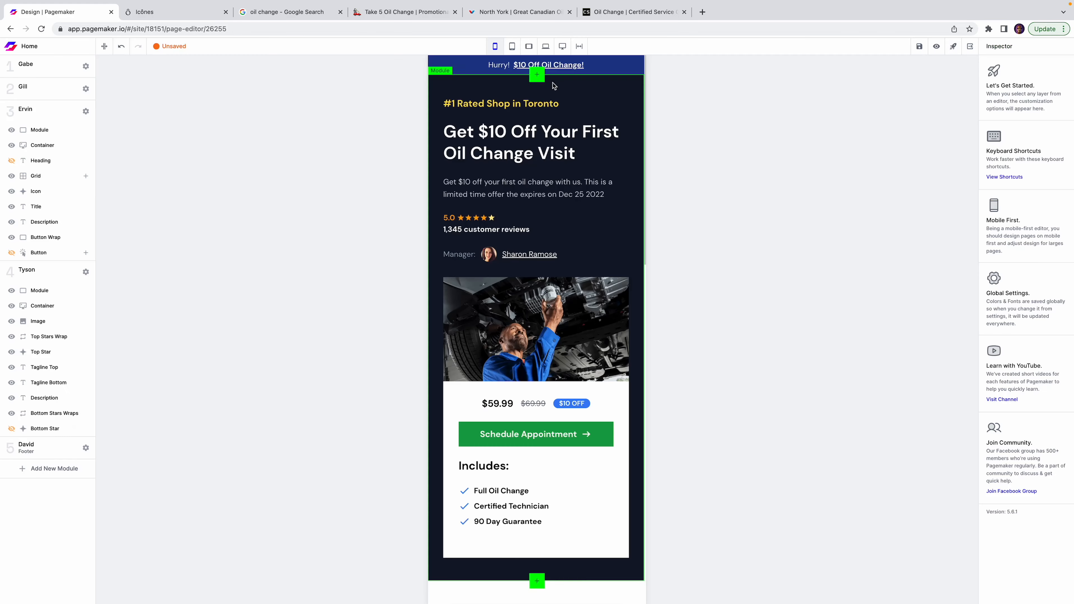
left_click(538, 76)
left_click(504, 284)
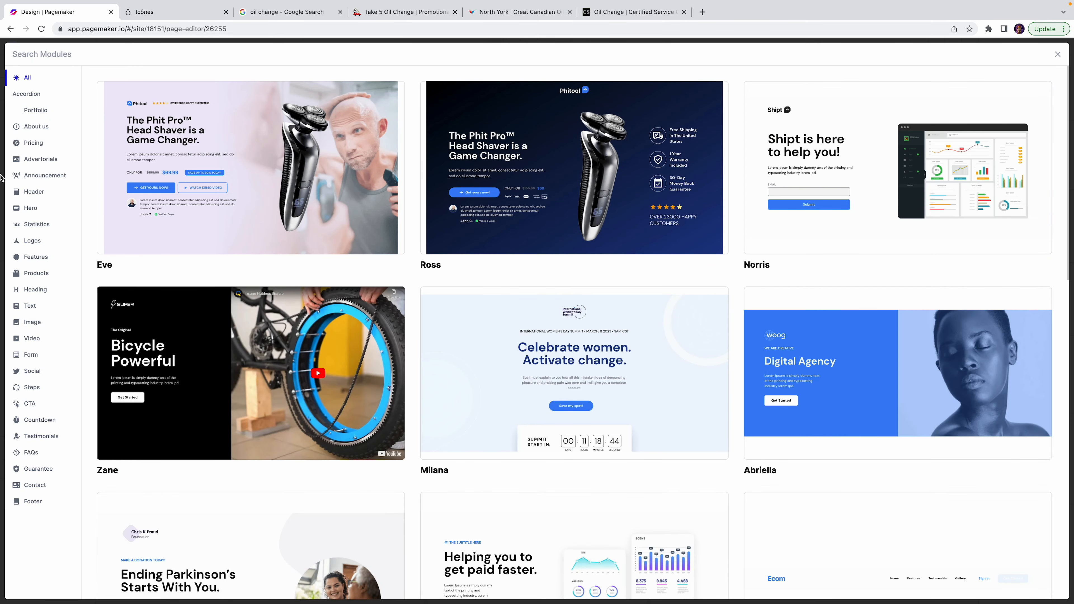
left_click(34, 192)
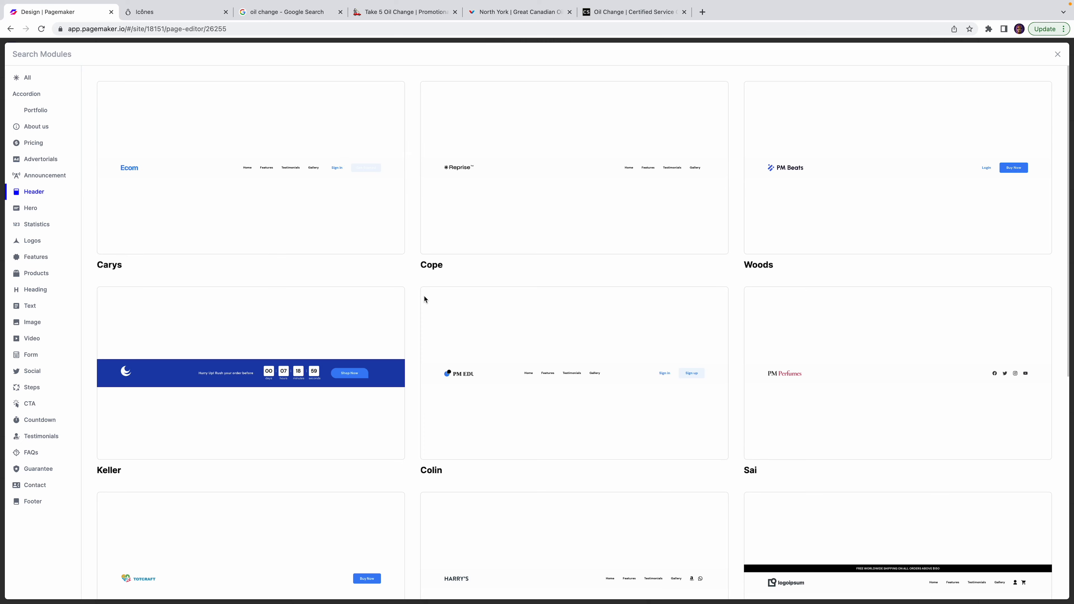
left_click(827, 208)
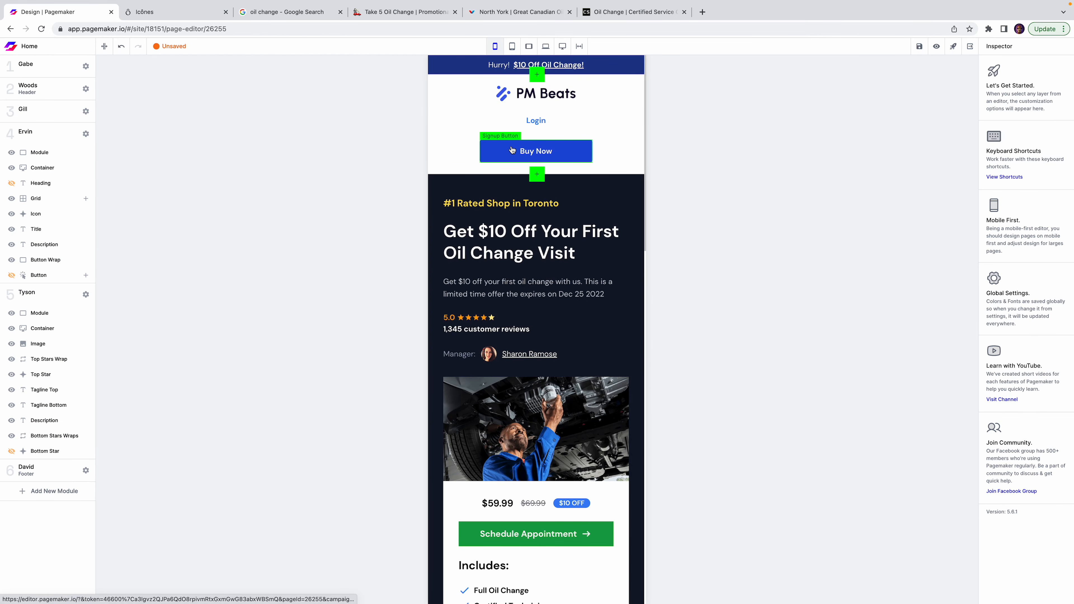
Make the header's Buy Now button Green 600, relabel it with the shop's phone number, and select Login.
left_click(512, 149)
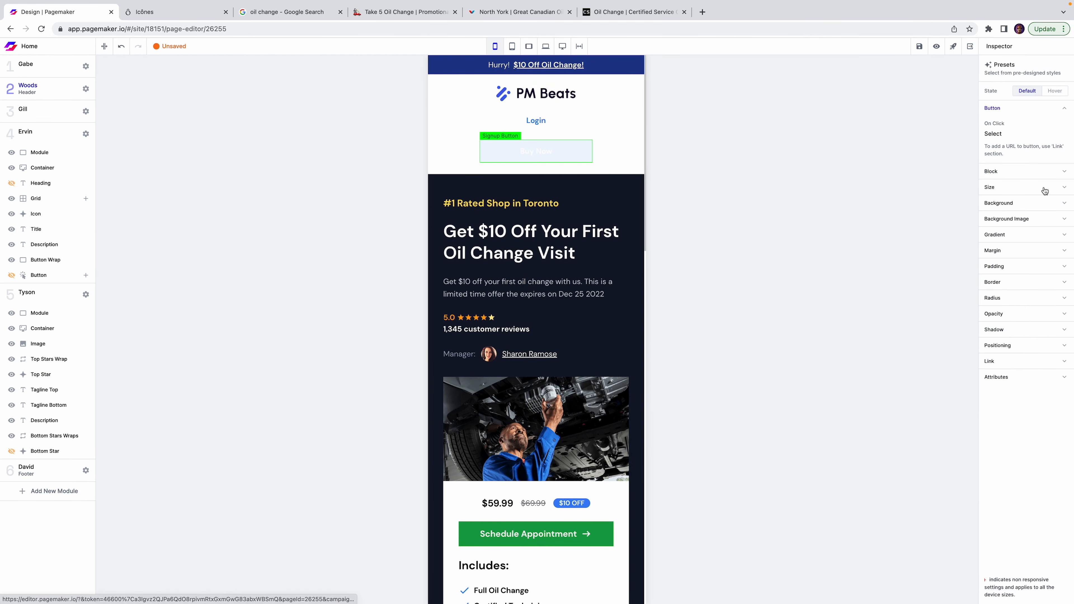
left_click(1019, 205)
left_click(996, 237)
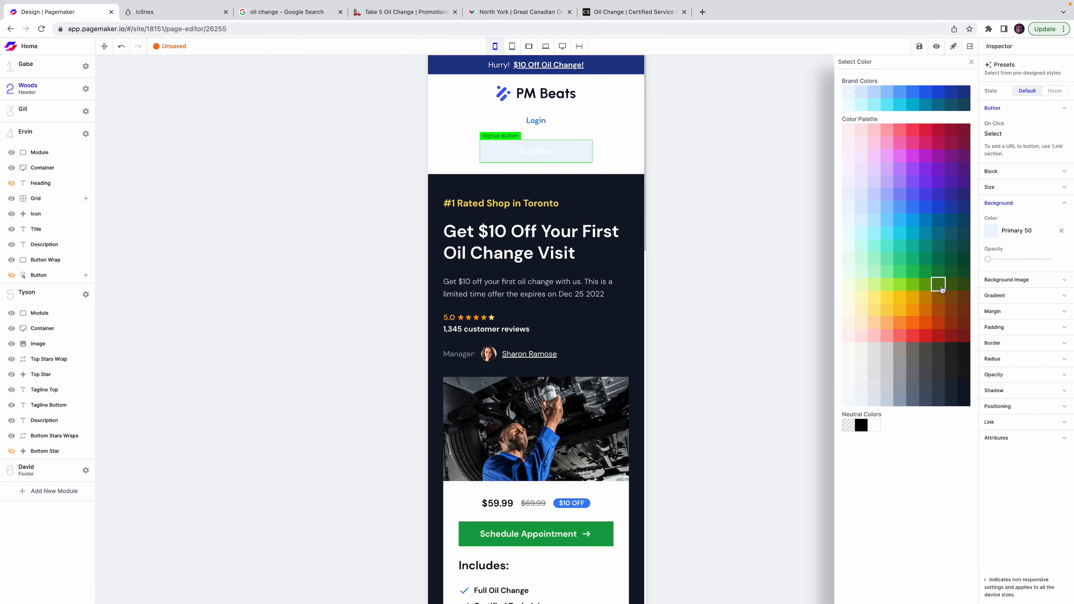
left_click(939, 274)
left_click(925, 271)
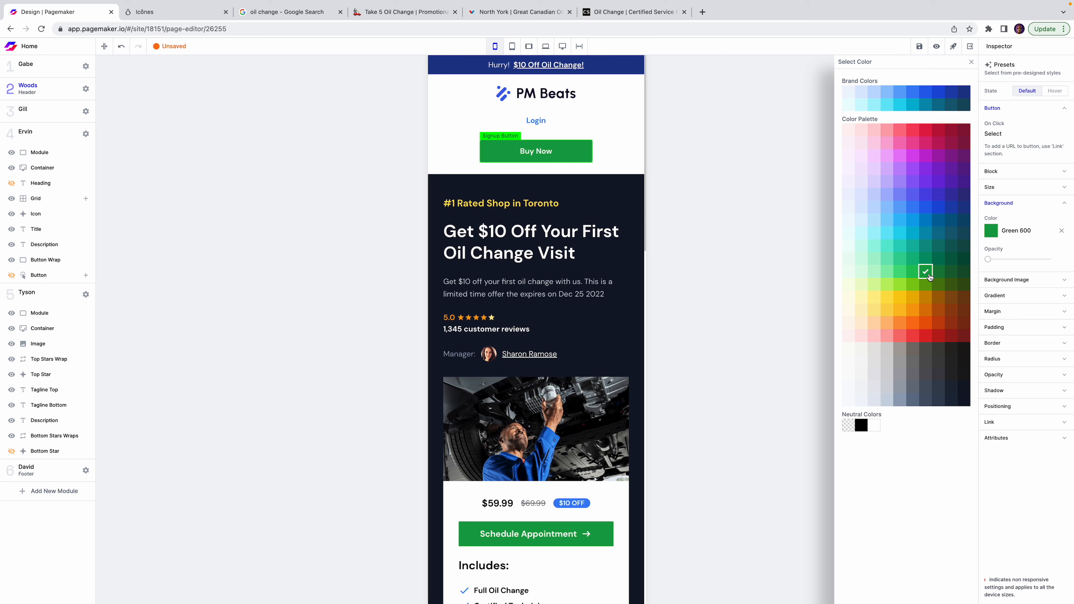
double_click(546, 151)
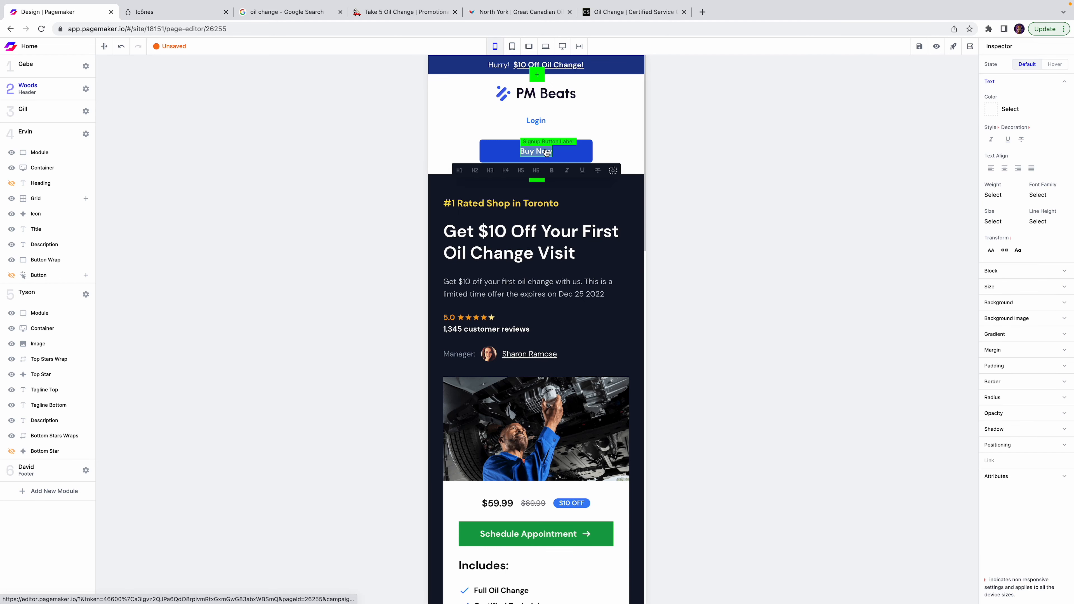
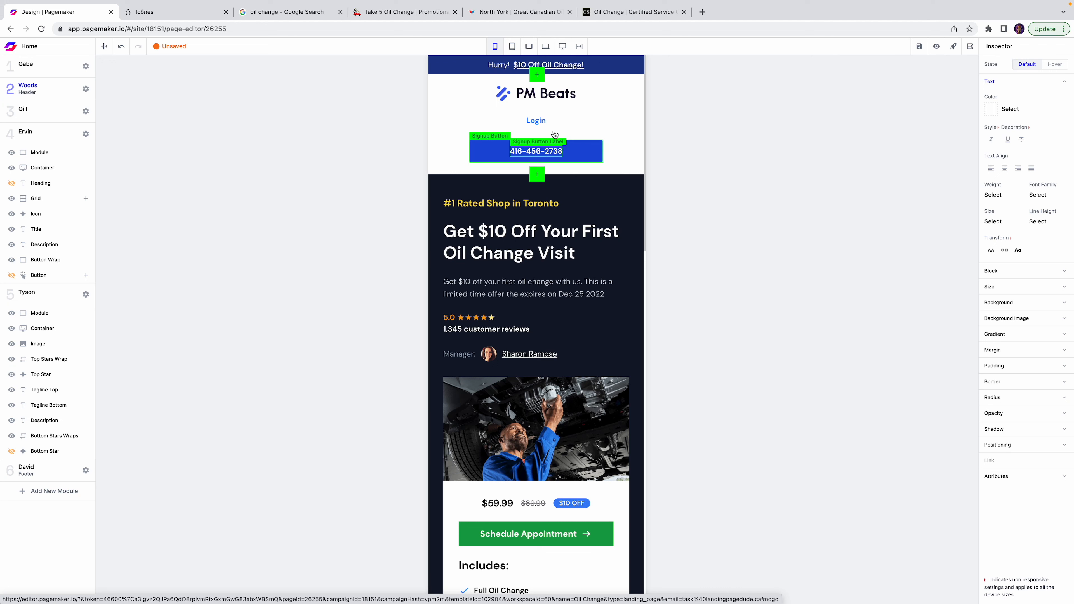
left_click(560, 122)
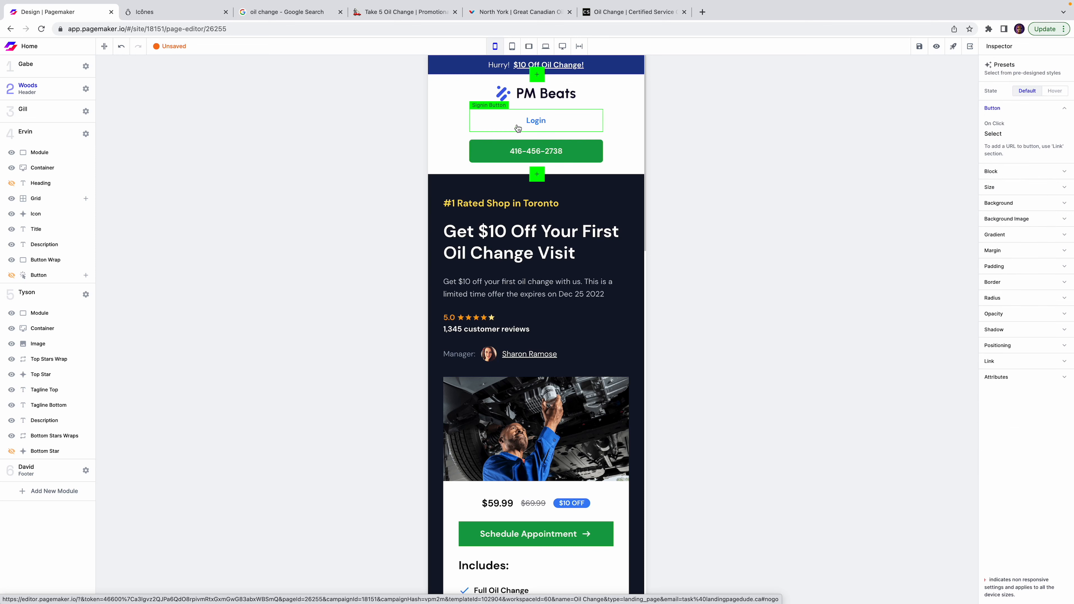
left_click(38, 89)
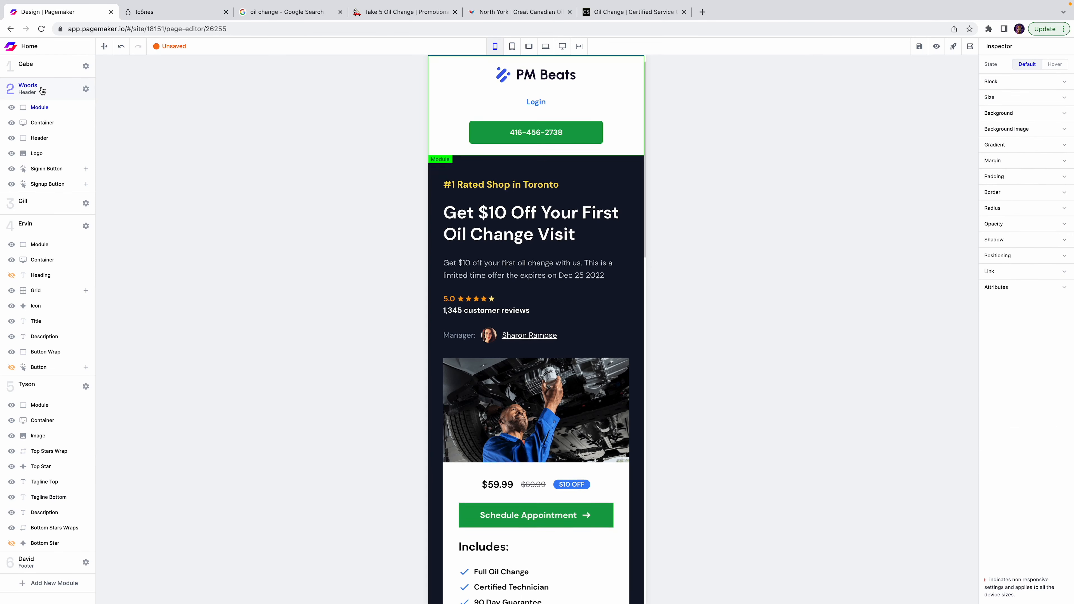
Hide the Login button and set the header's Block direction to row, logo left of the phone button.
left_click(11, 169)
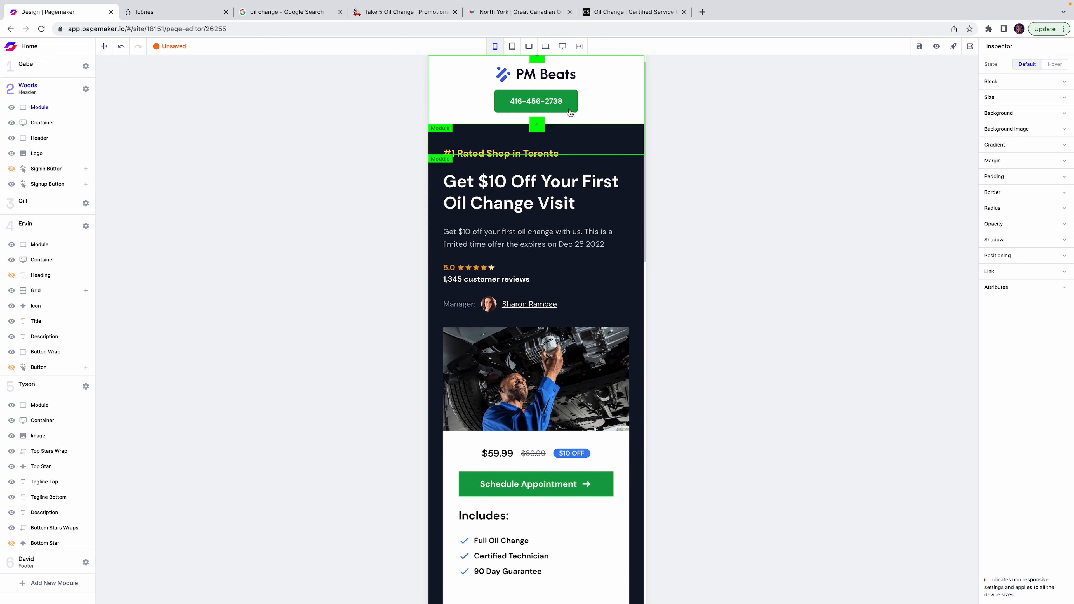
left_click(484, 76)
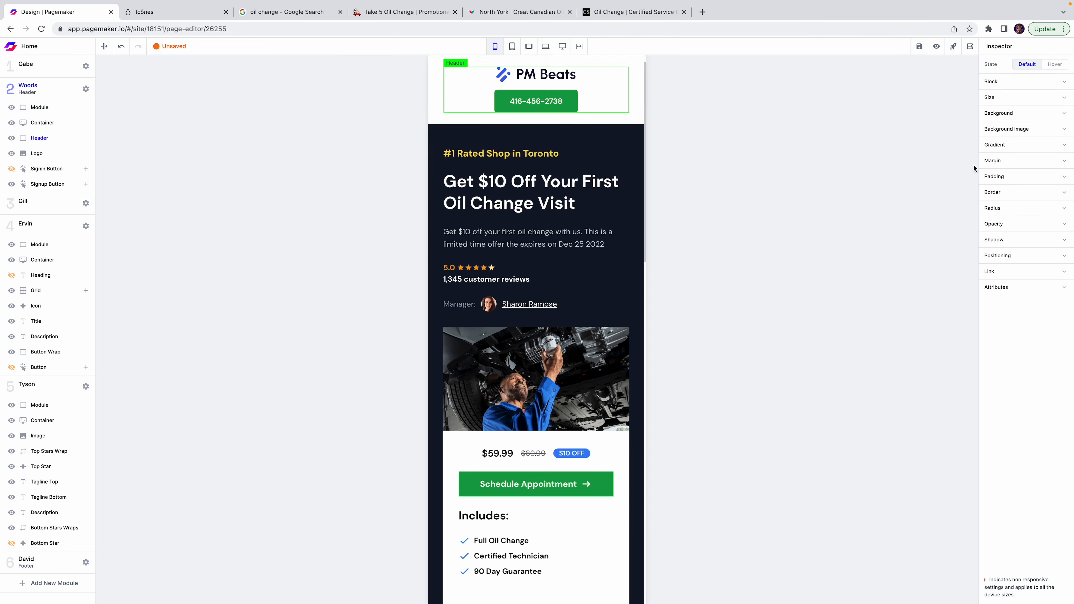
left_click(1022, 85)
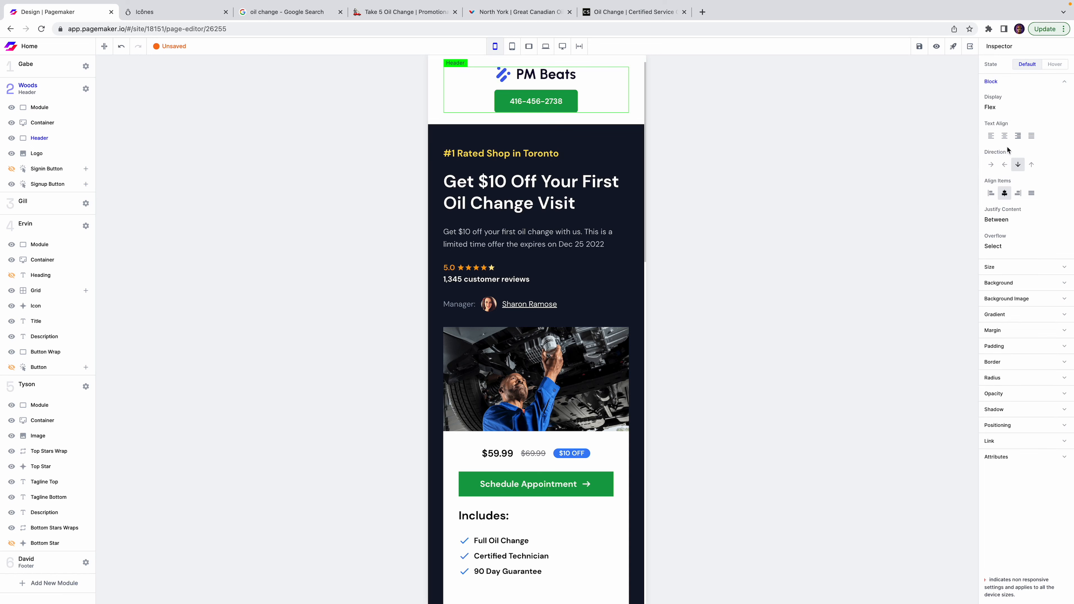
left_click(1006, 164)
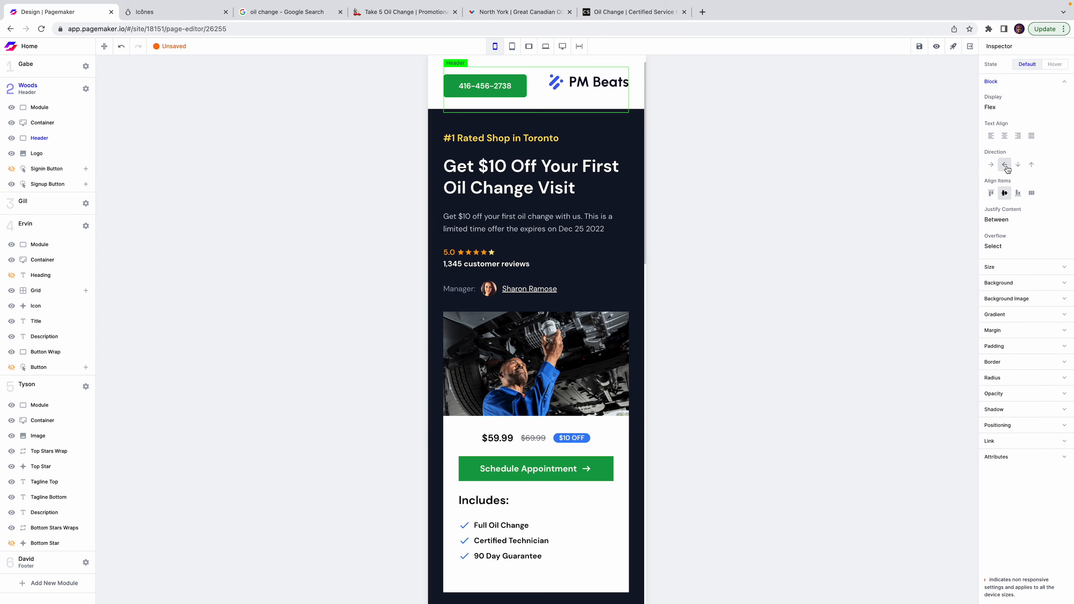
left_click(788, 140)
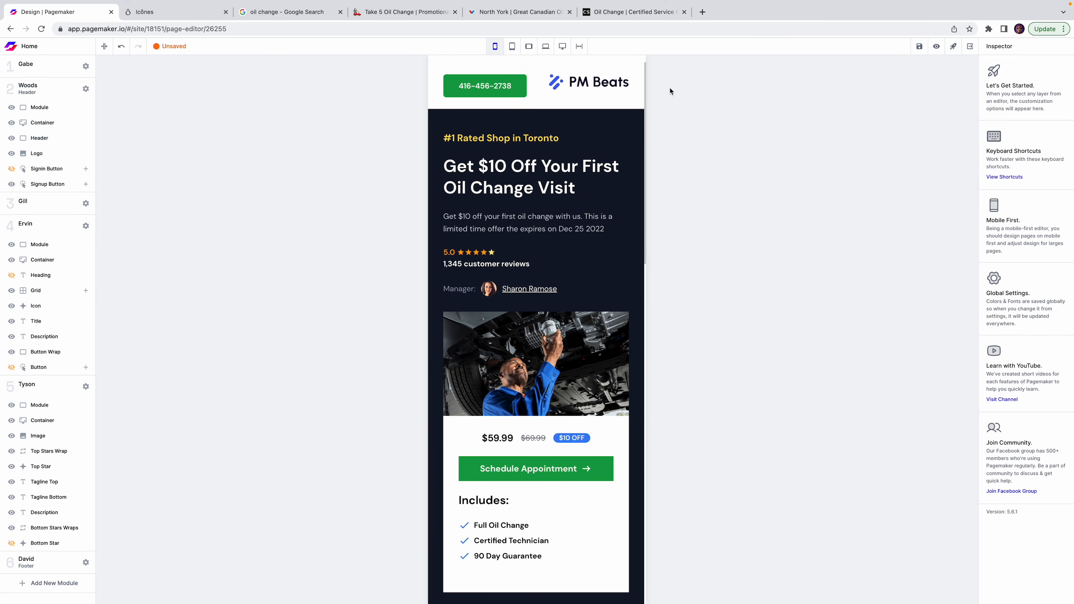
left_click(463, 75)
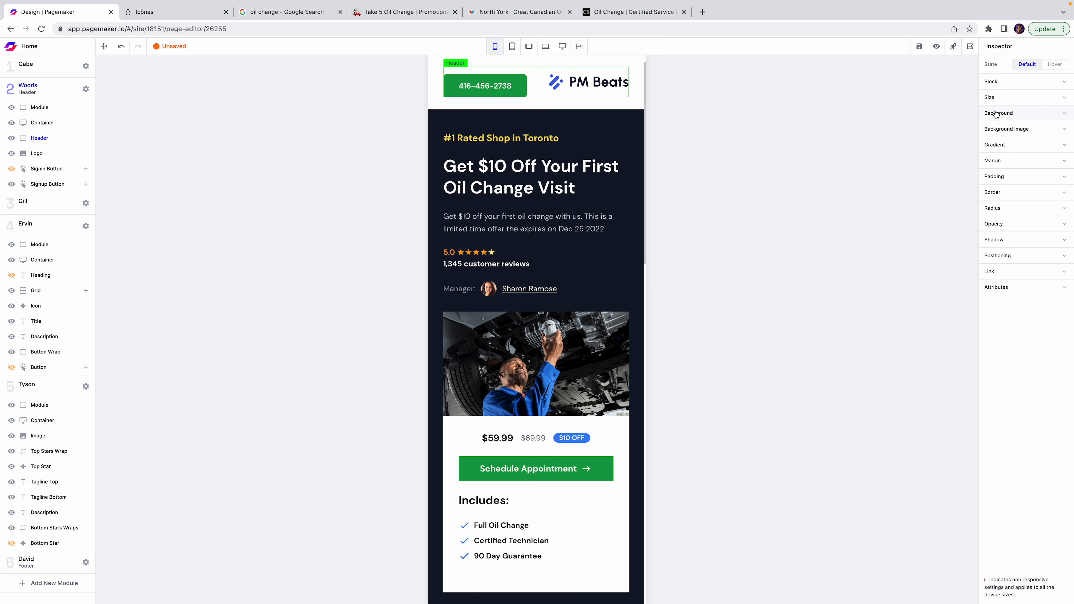
left_click(1012, 83)
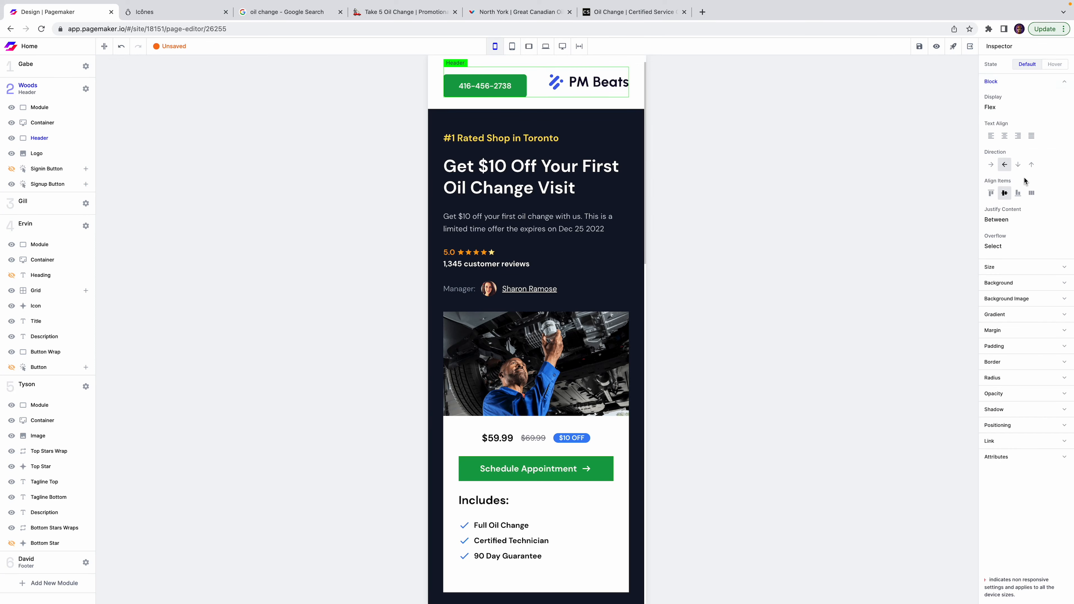
left_click(992, 165)
Replace the header and footer logos with the Mr. Oil & Lube image.
left_click(679, 102)
left_click(508, 83)
left_click(1048, 108)
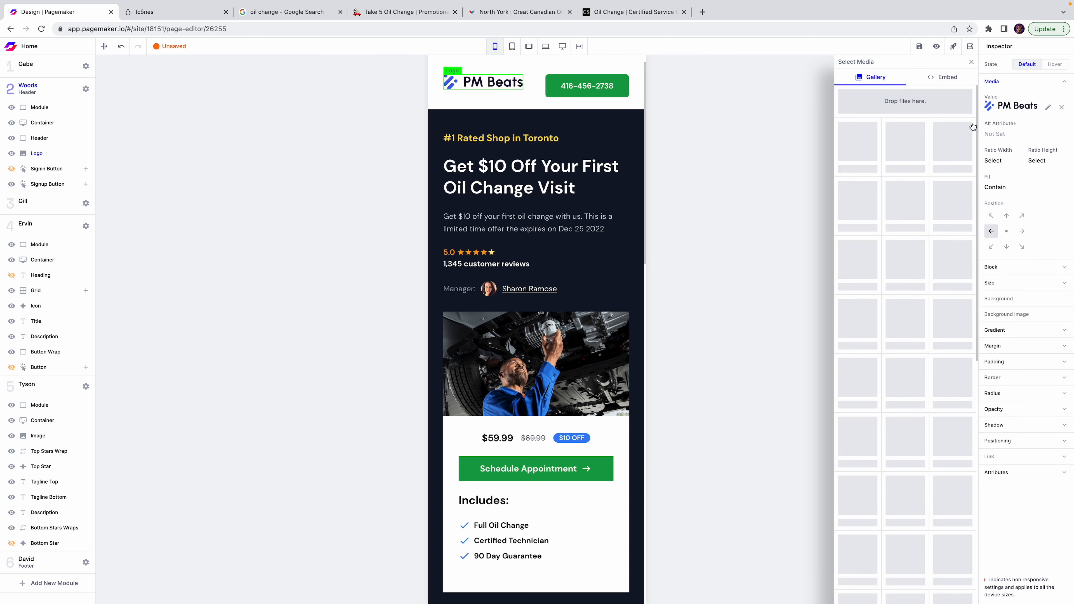
left_click(867, 146)
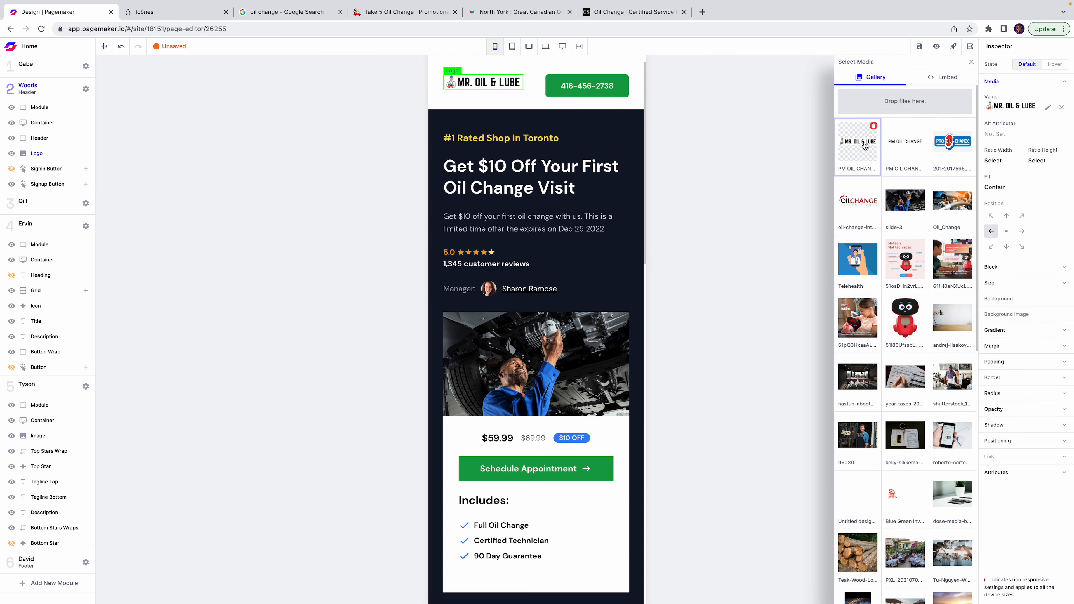
scroll(592, 252, "down", 15)
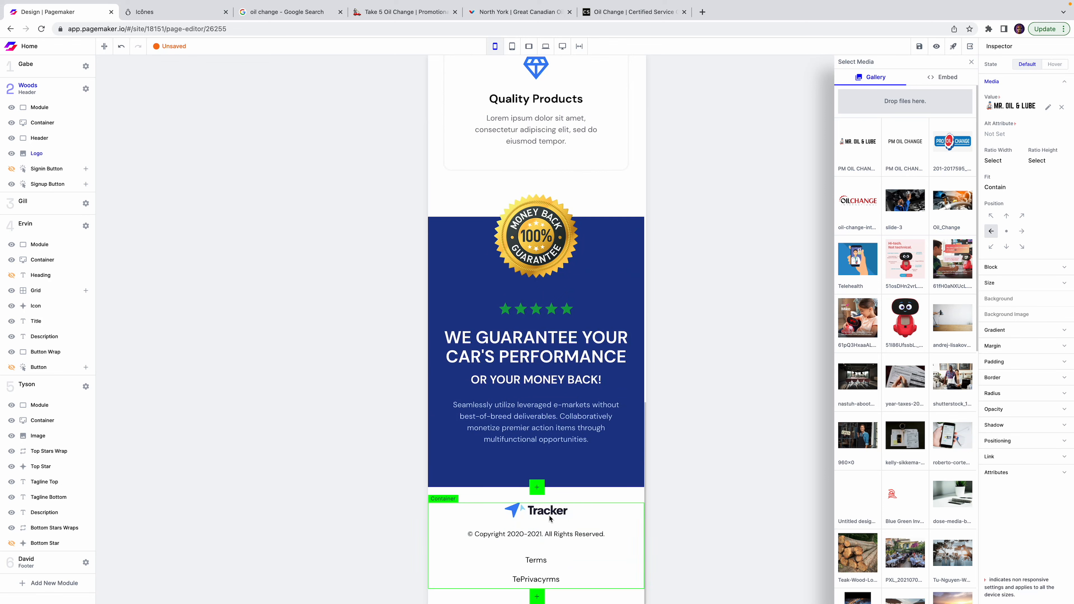
left_click(536, 510)
left_click(1046, 108)
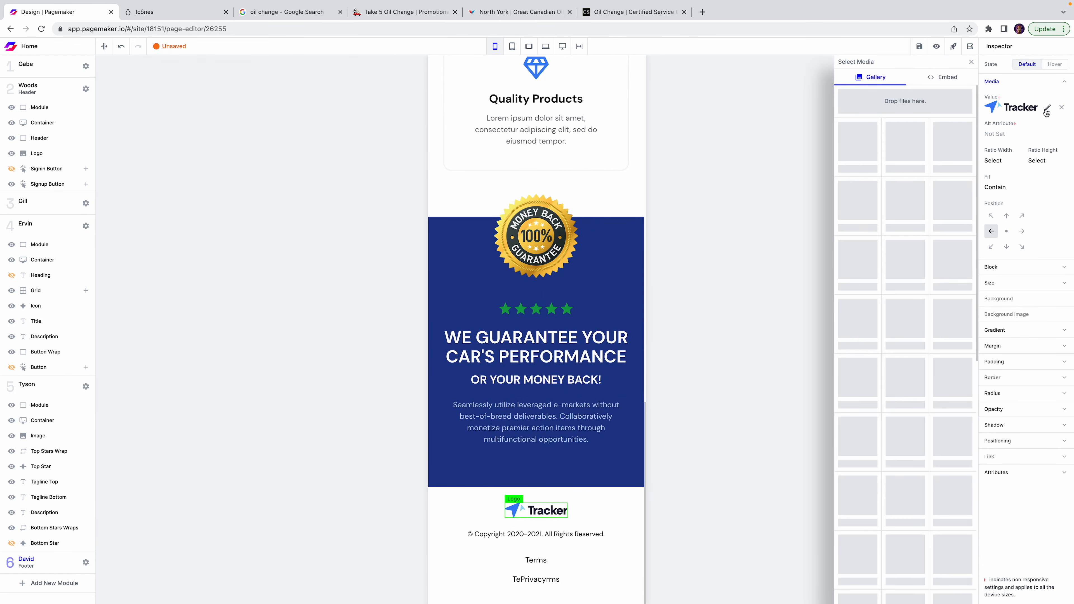
left_click(858, 144)
left_click(724, 279)
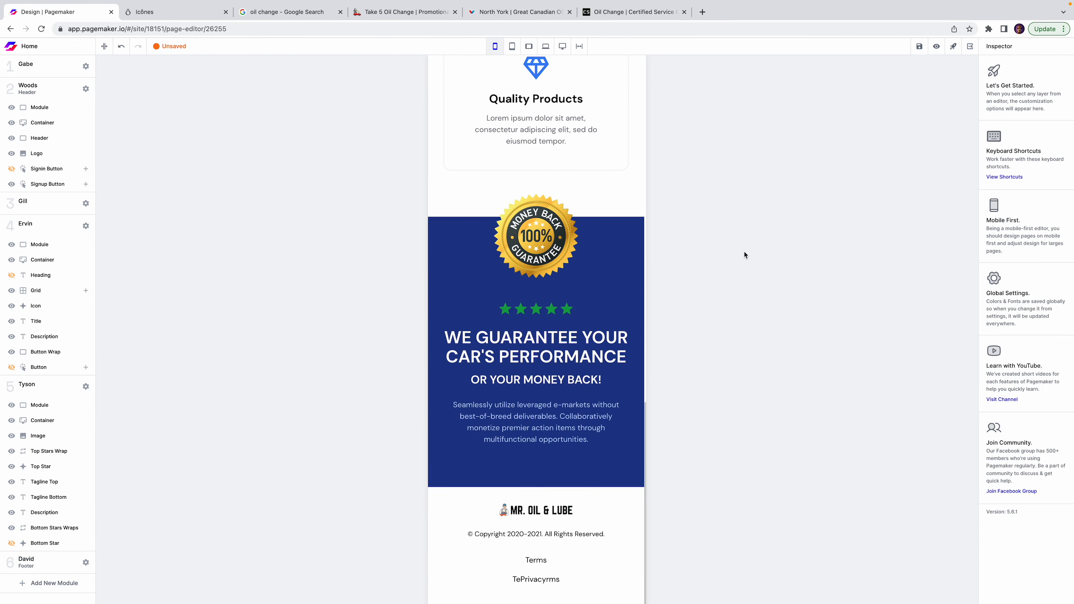
scroll(625, 296, "up", 8)
scroll(606, 305, "up", 15)
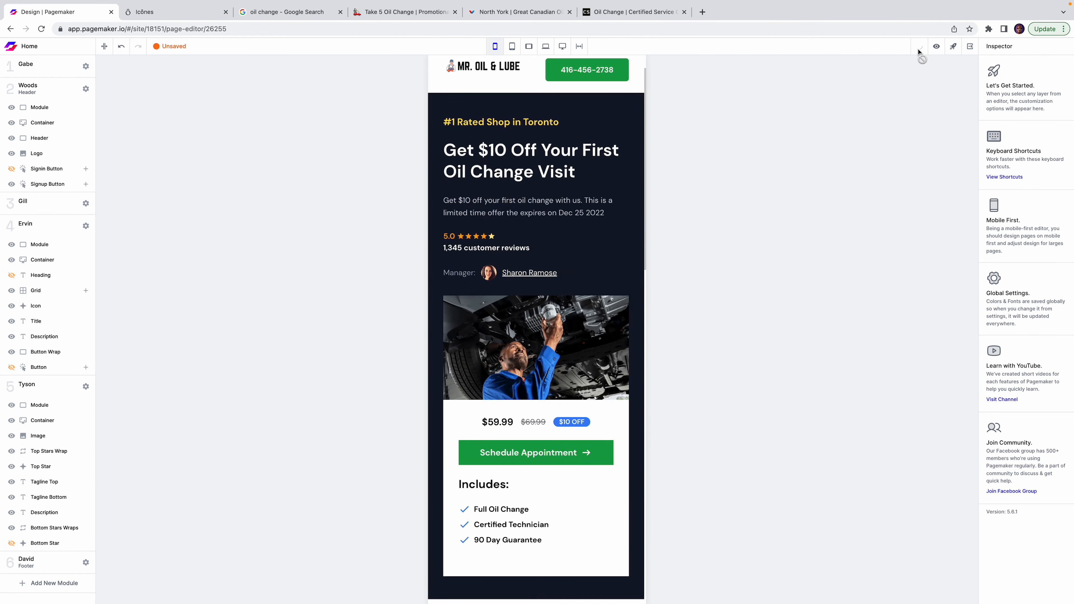
left_click(630, 12)
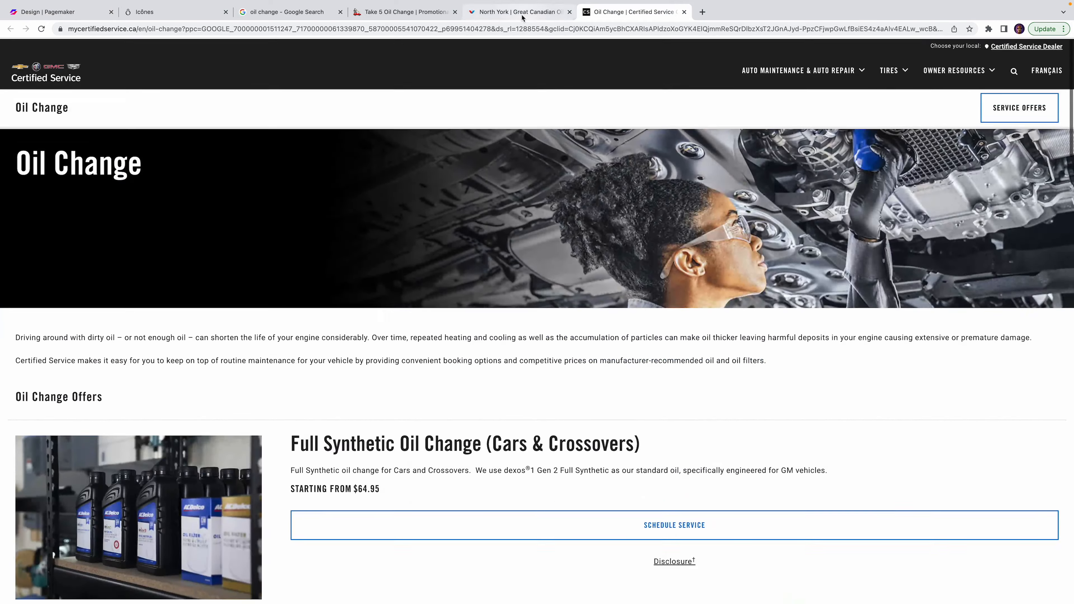
left_click(523, 15)
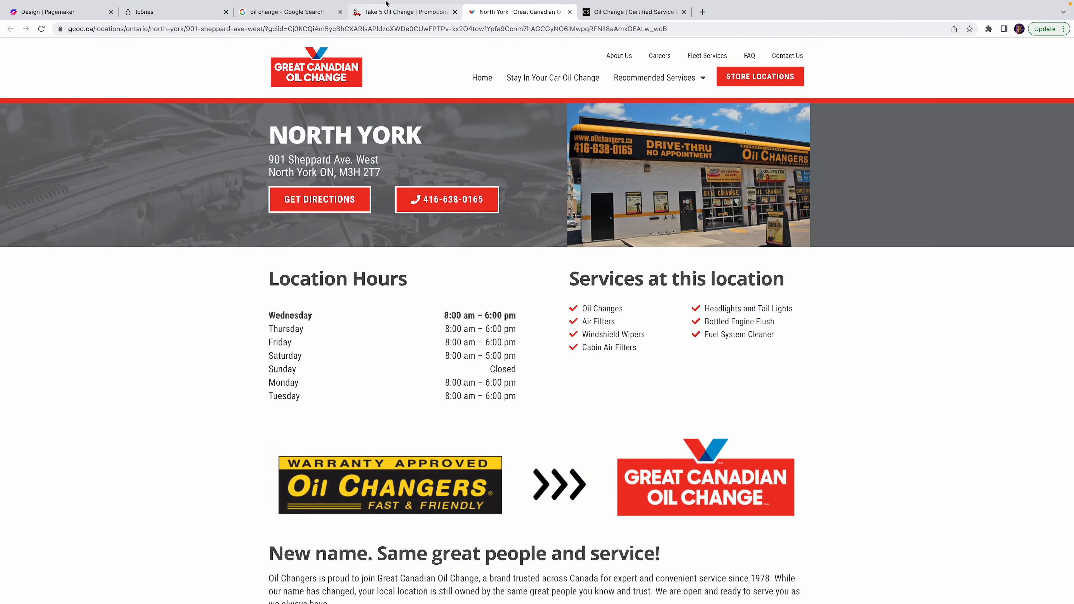
mouse_move(384, 12)
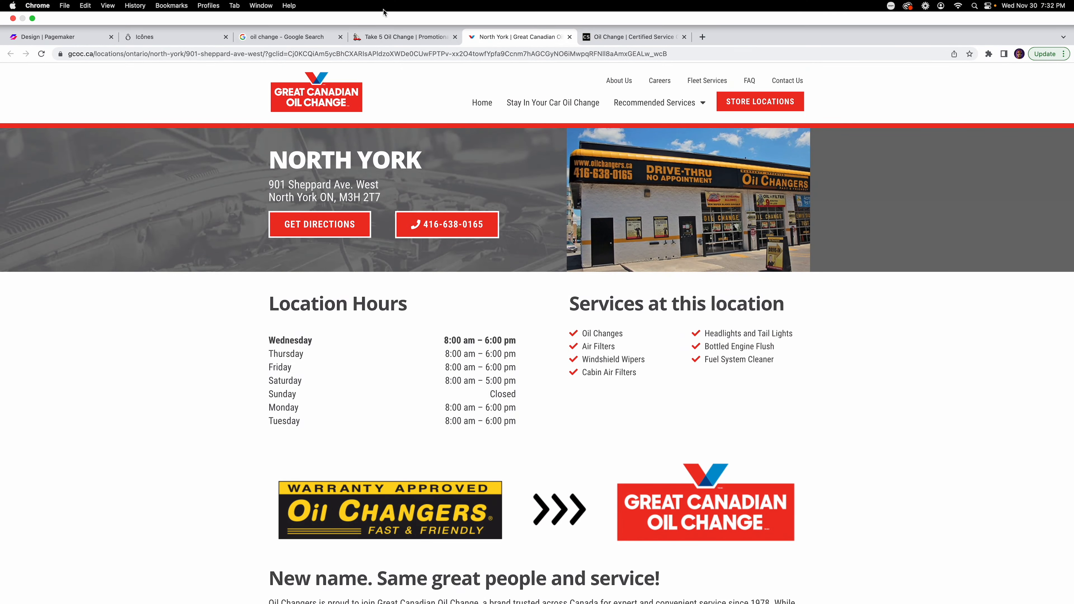
left_click(380, 41)
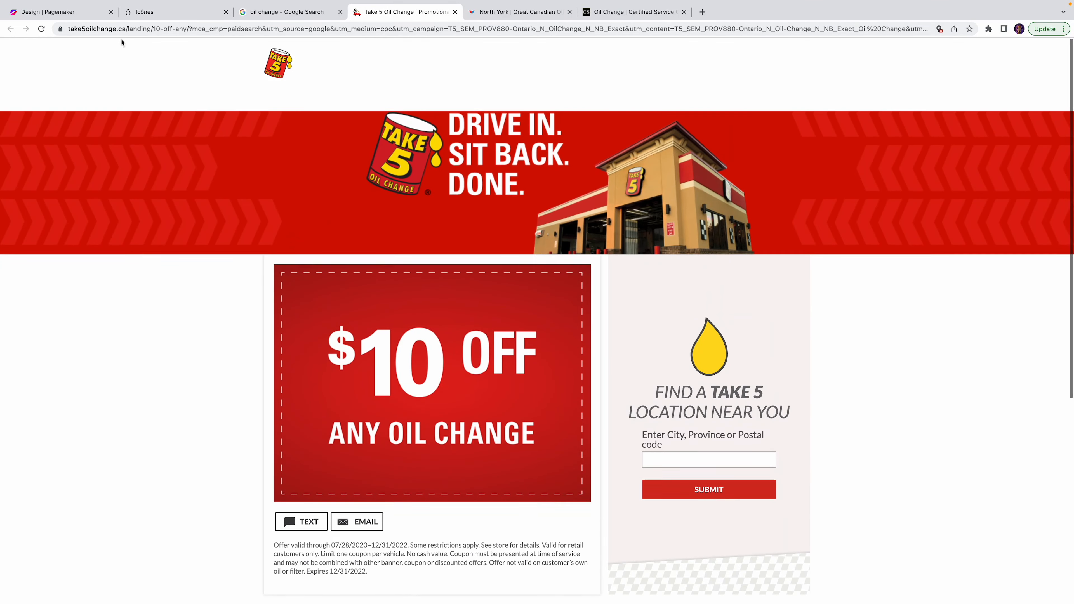
left_click(79, 17)
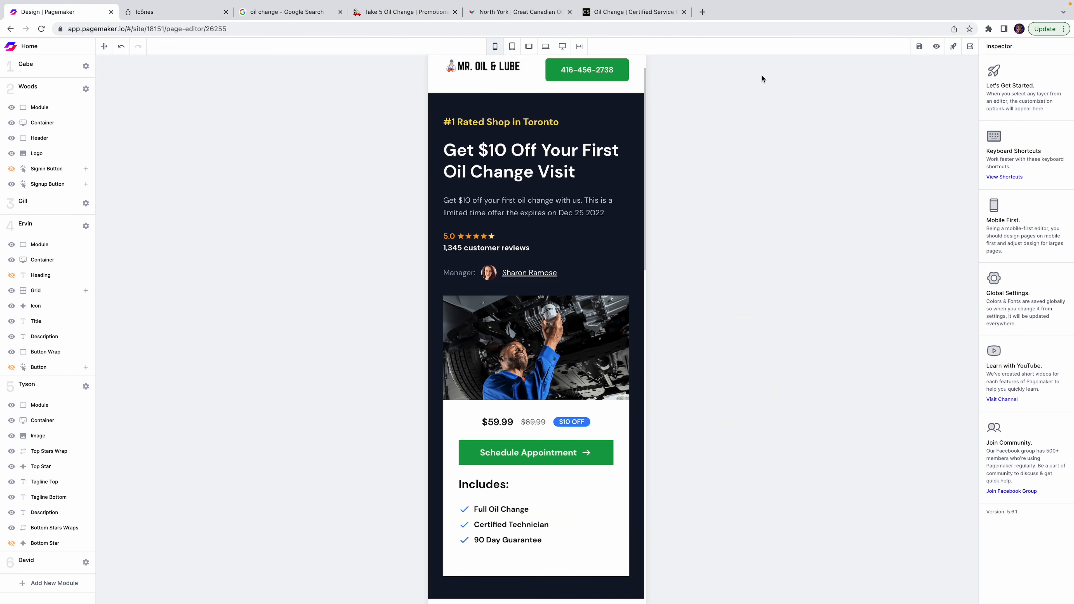
Preview the draft landing page in a new tab, check the hero, then return to Design | Pagemaker.
left_click(936, 47)
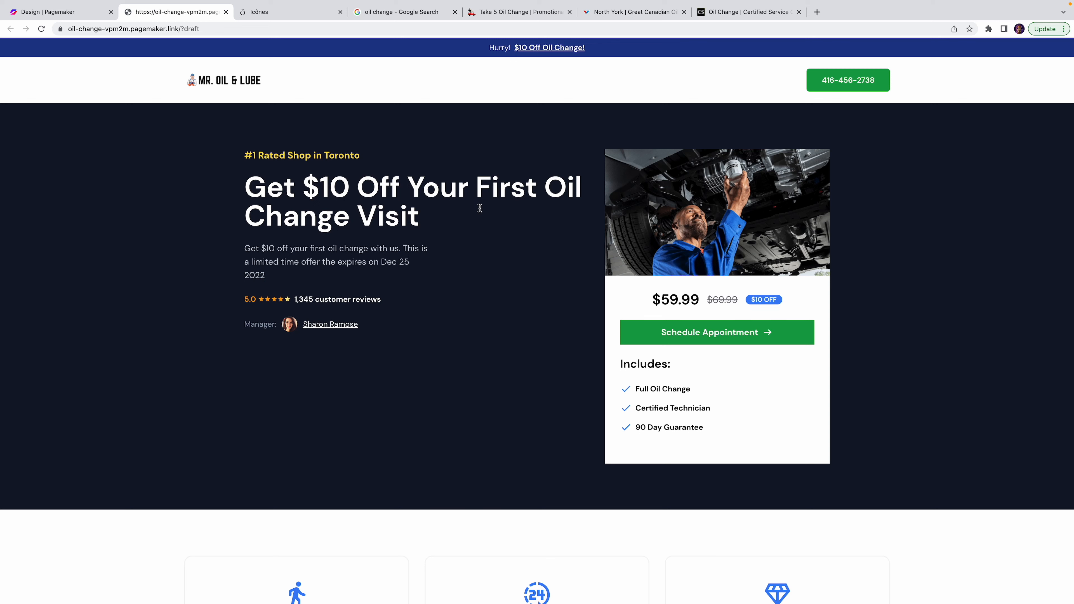
left_click_drag(436, 184, 557, 229)
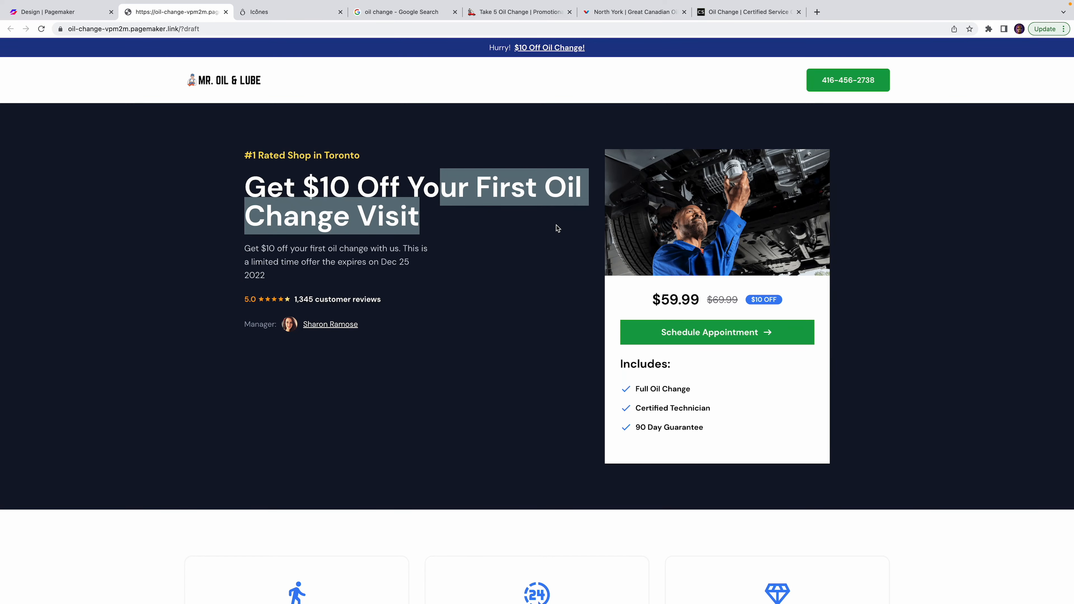
left_click(571, 257)
scroll(571, 257, "down", 10)
scroll(571, 254, "up", 8)
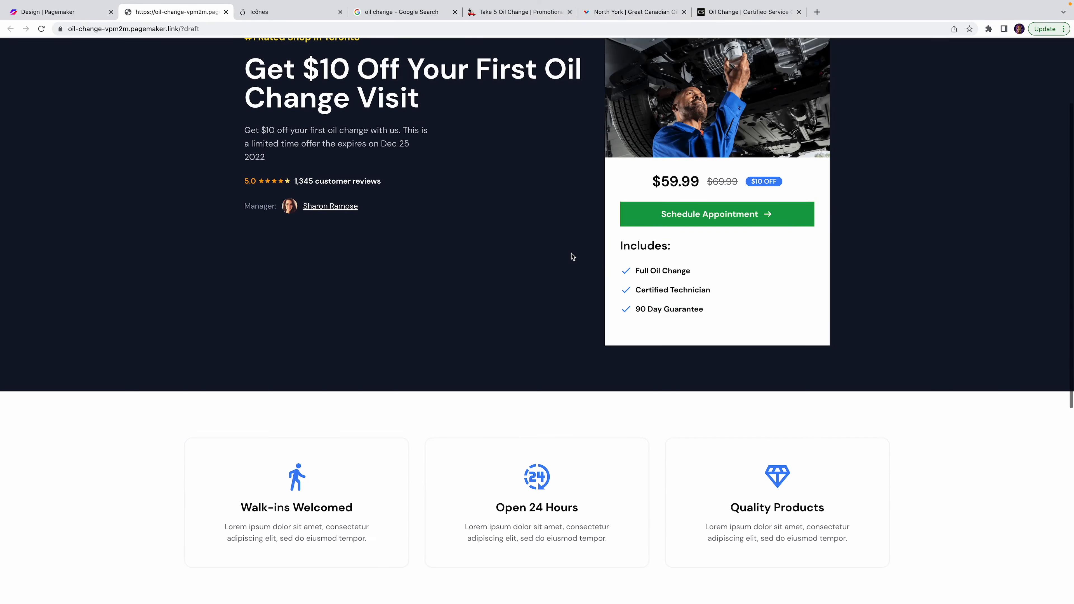
scroll(571, 256, "up", 3)
left_click(68, 12)
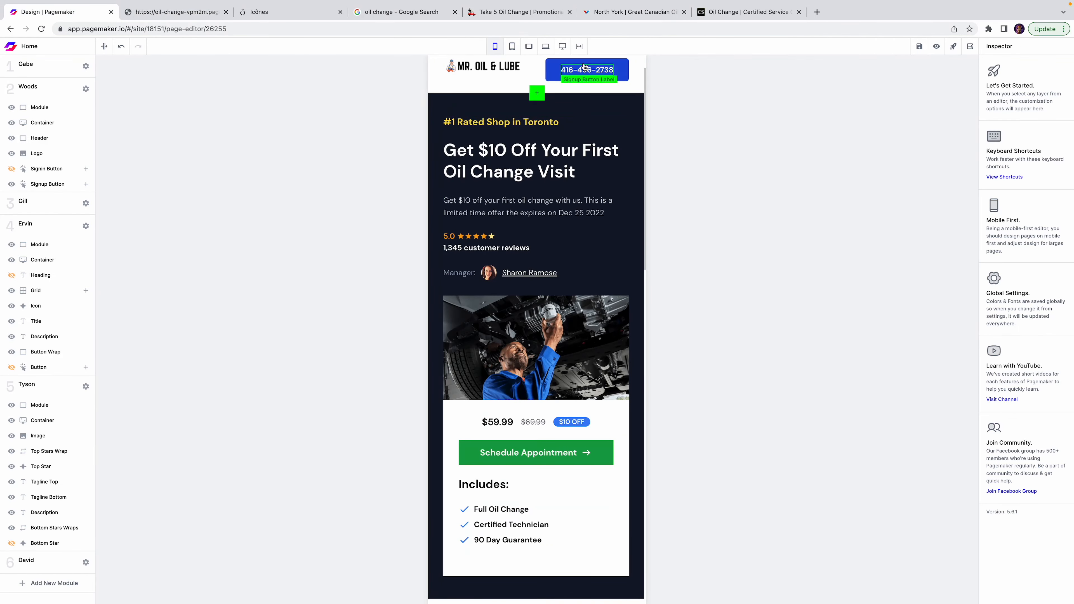
On the desktop layout, delete 'Visit' so the hero headline reads 'Get $10 Off Your First Oil Change'.
left_click(563, 46)
left_click(578, 171)
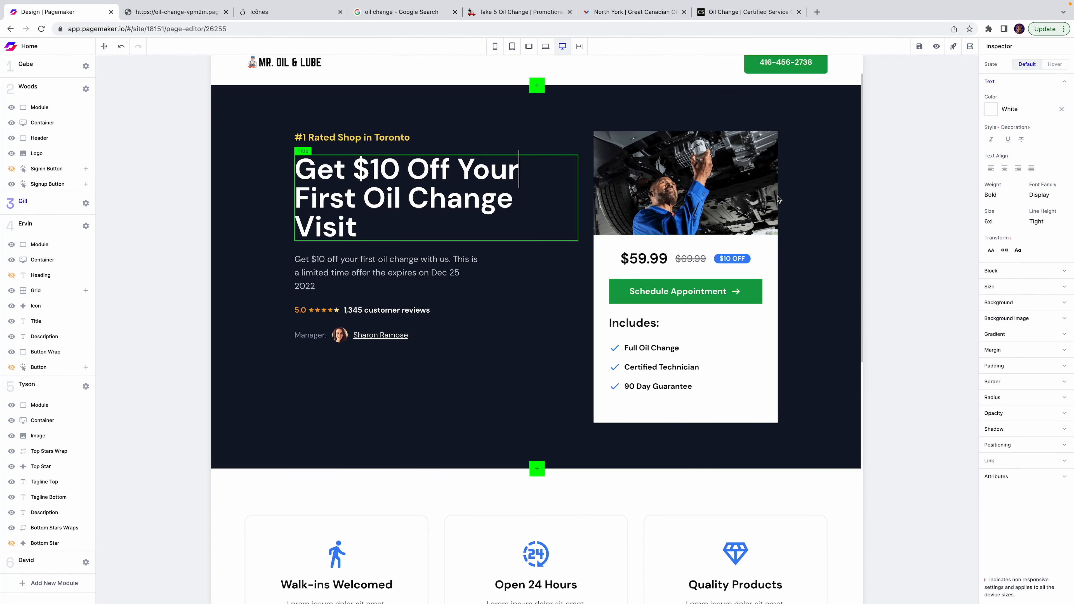
left_click(1019, 290)
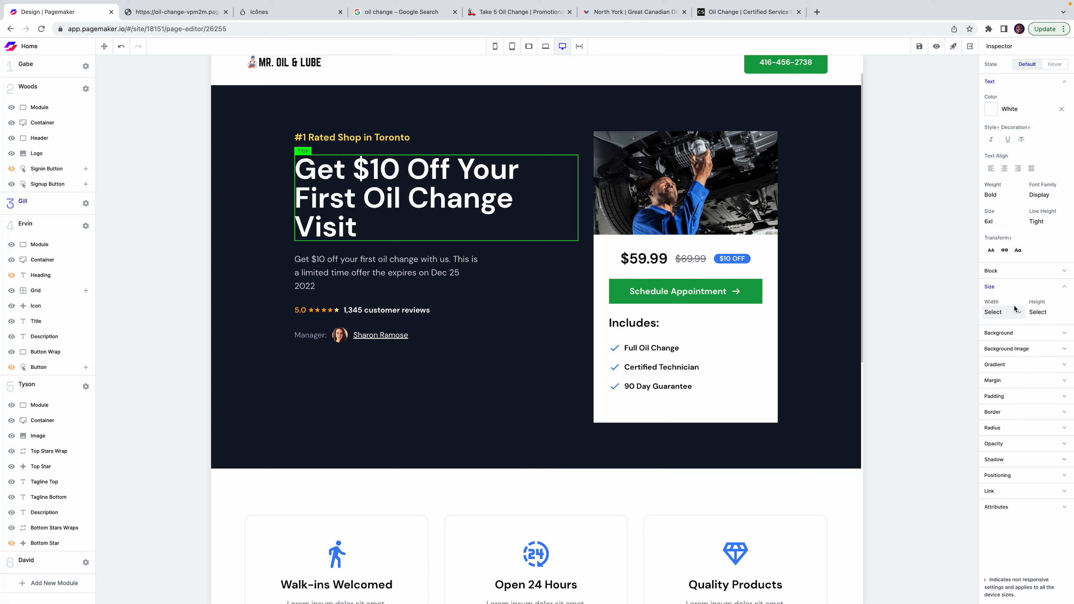
left_click(1013, 312)
scroll(1011, 374, "down", 2)
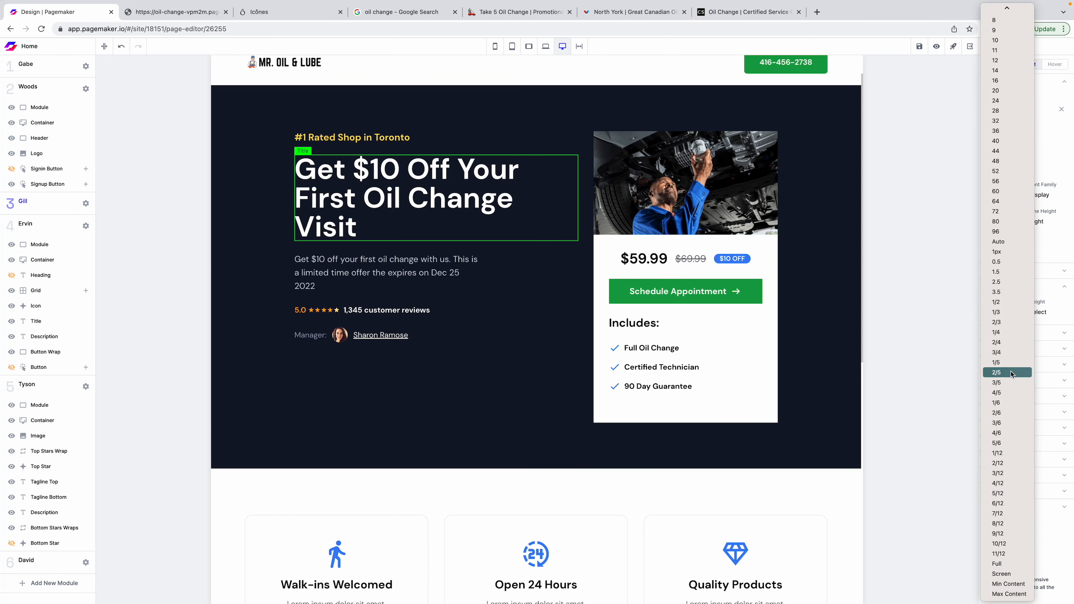
left_click(1012, 247)
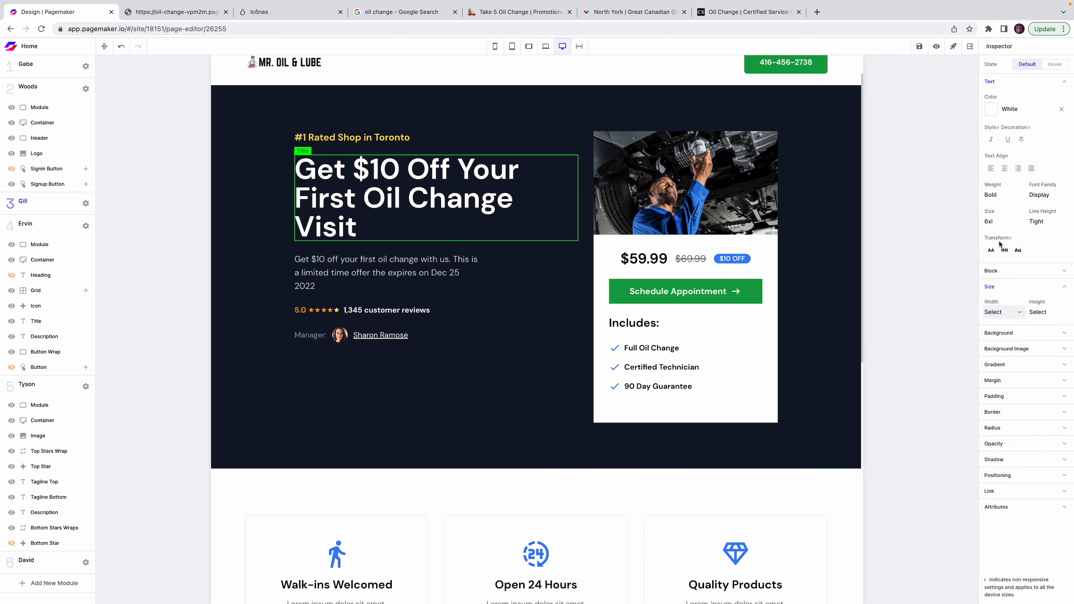
left_click_drag(366, 231, 295, 231)
key("BackSpace")
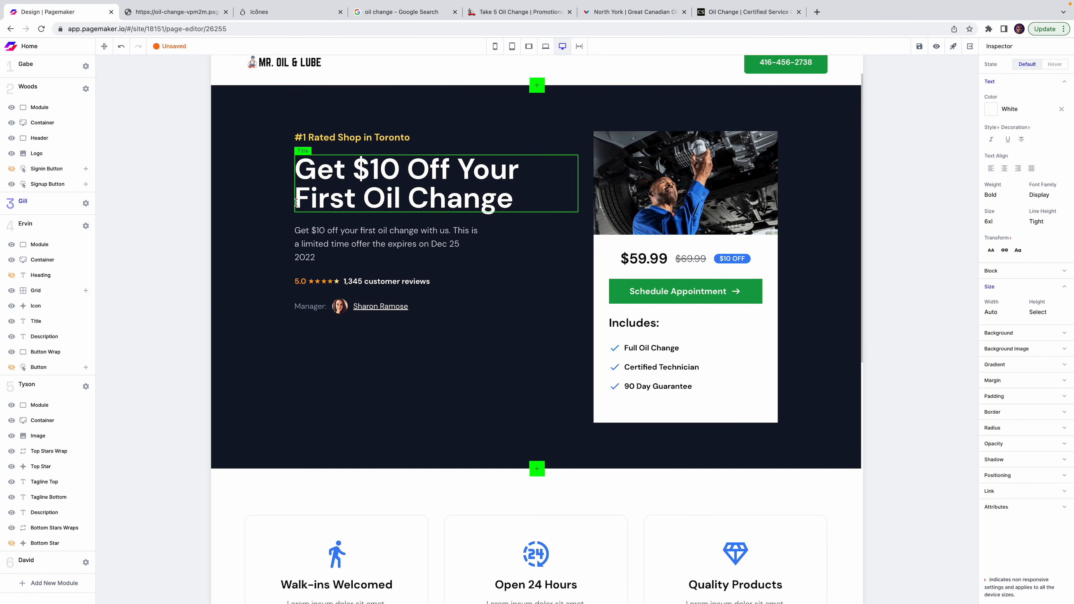
key("BackSpace")
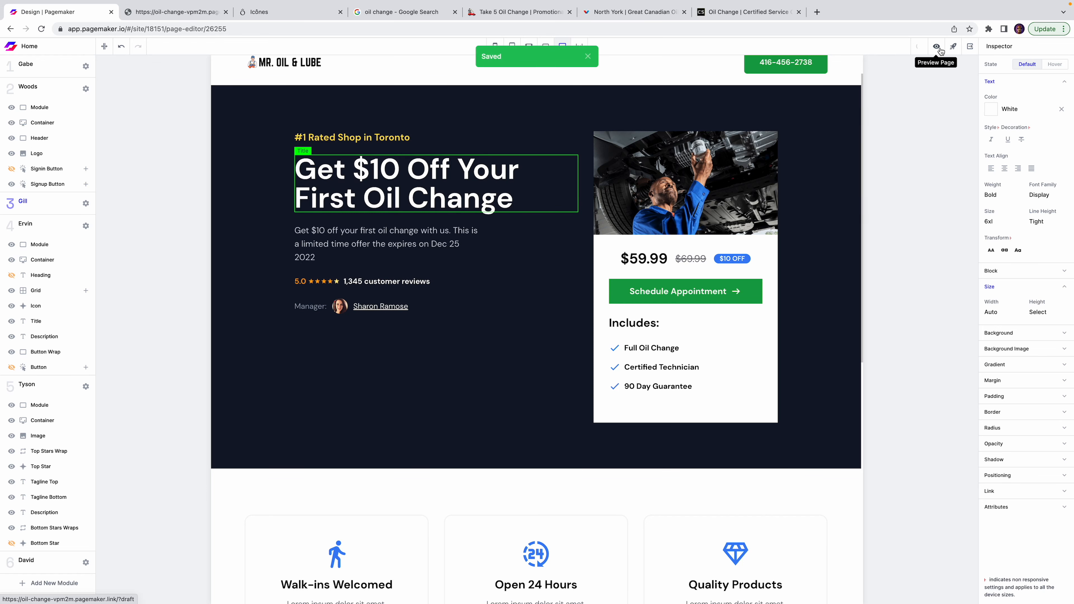
Preview the saved draft to check the two-line headline and guarantee heading, then return to the editor.
left_click(937, 46)
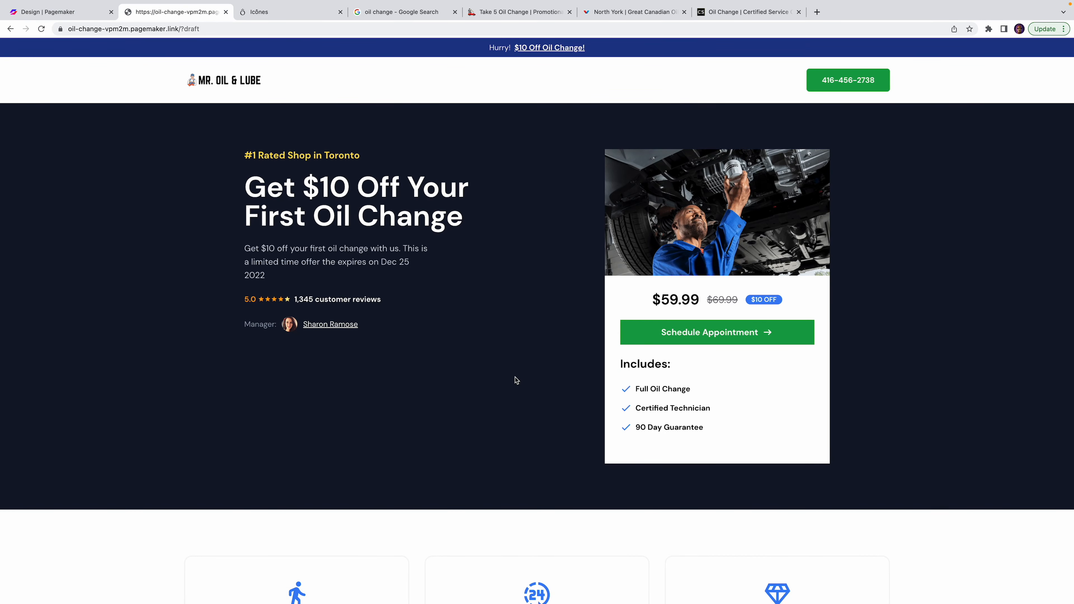
scroll(433, 331, "down", 9)
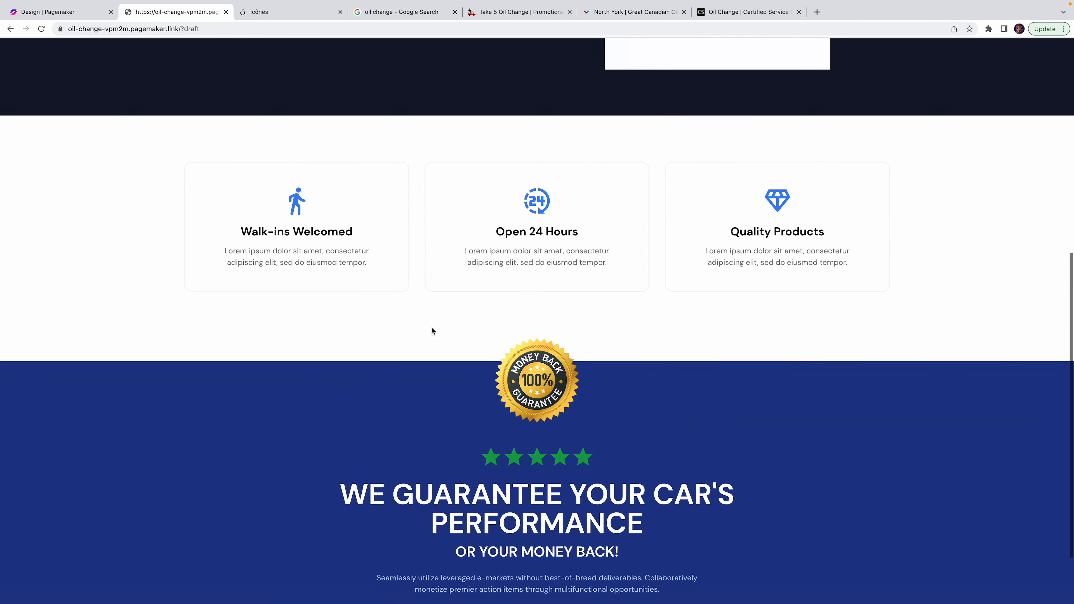
scroll(431, 328, "up", 1)
scroll(431, 327, "down", 3)
double_click(665, 436)
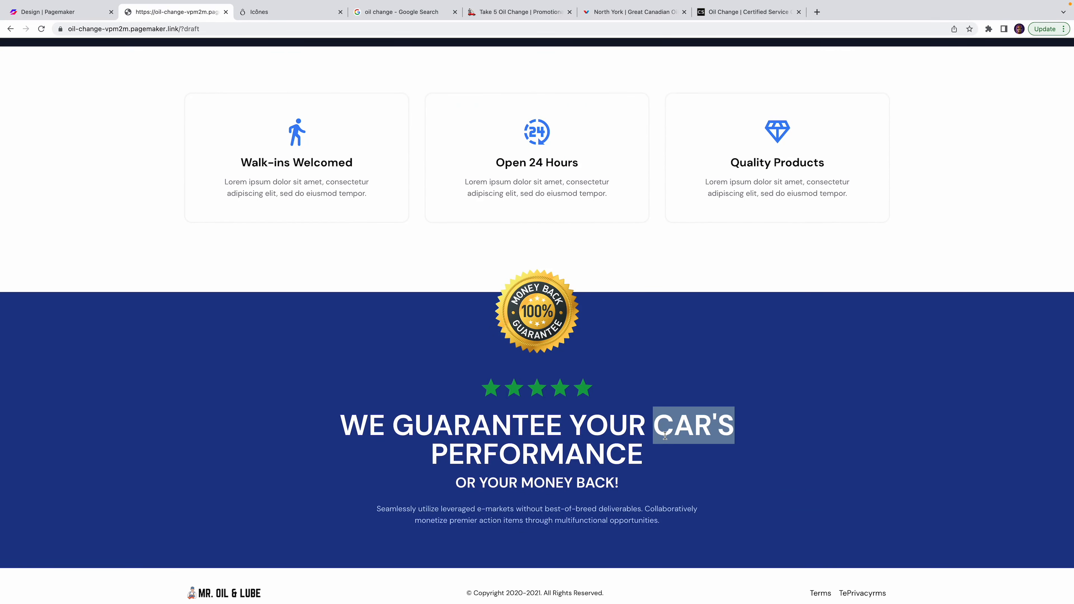
scroll(664, 436, "up", 11)
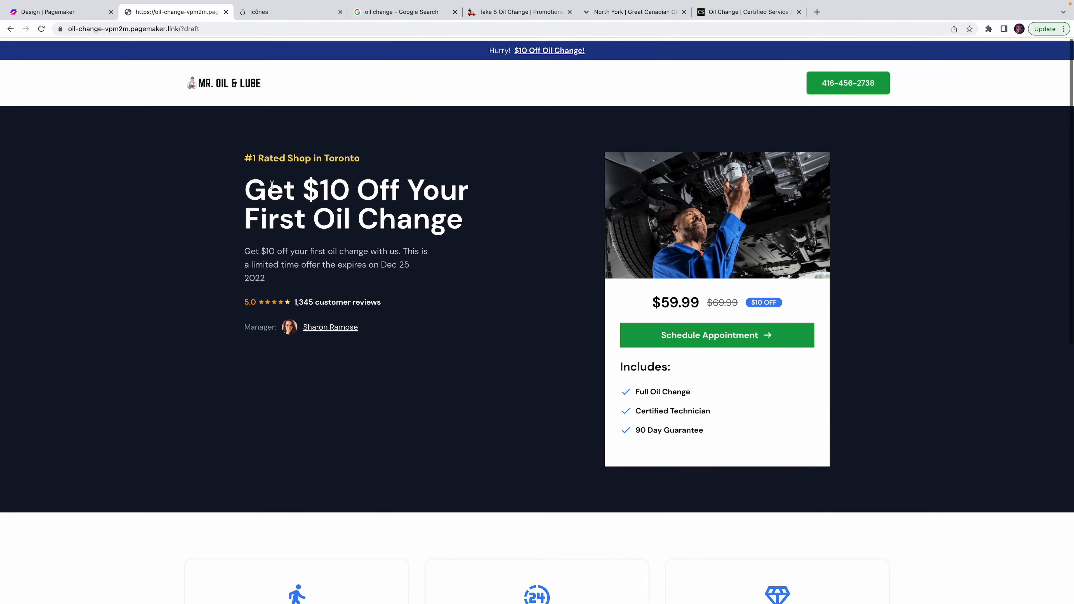
left_click(50, 11)
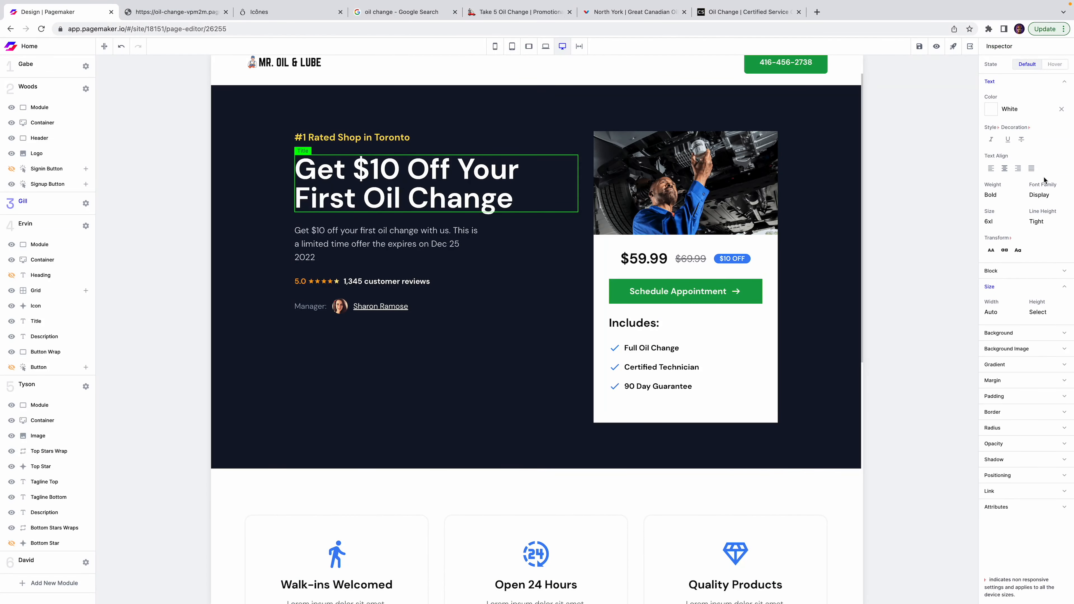
Try the oil-change photo as the headline's own background, then undo it.
left_click(1025, 347)
left_click(1026, 403)
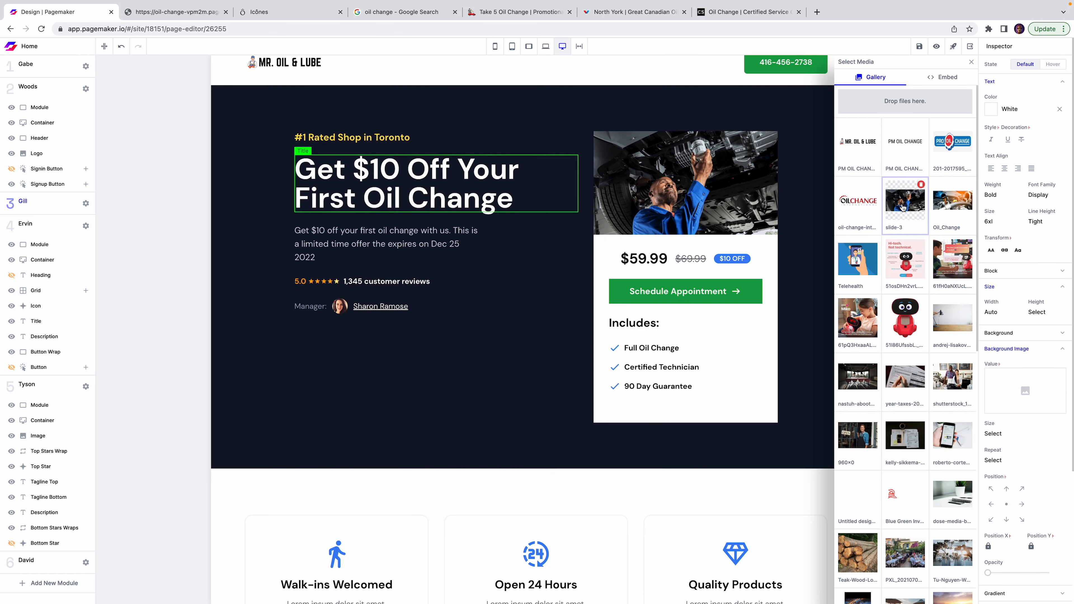
left_click(951, 208)
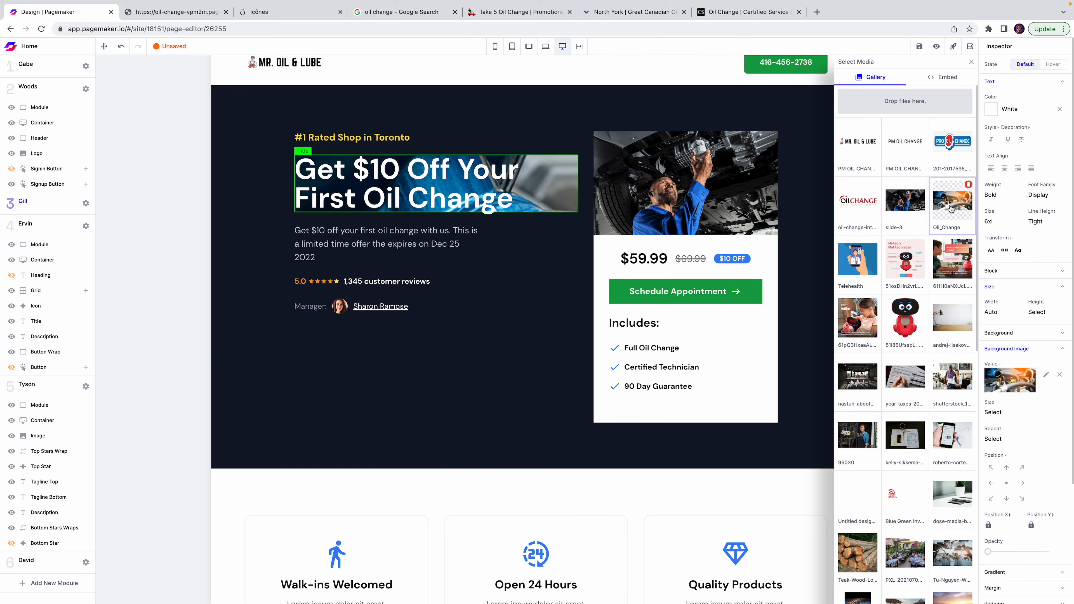
left_click(121, 47)
Set Oil_Change as the hero section's background photo and fade its opacity to 5.
left_click(241, 103)
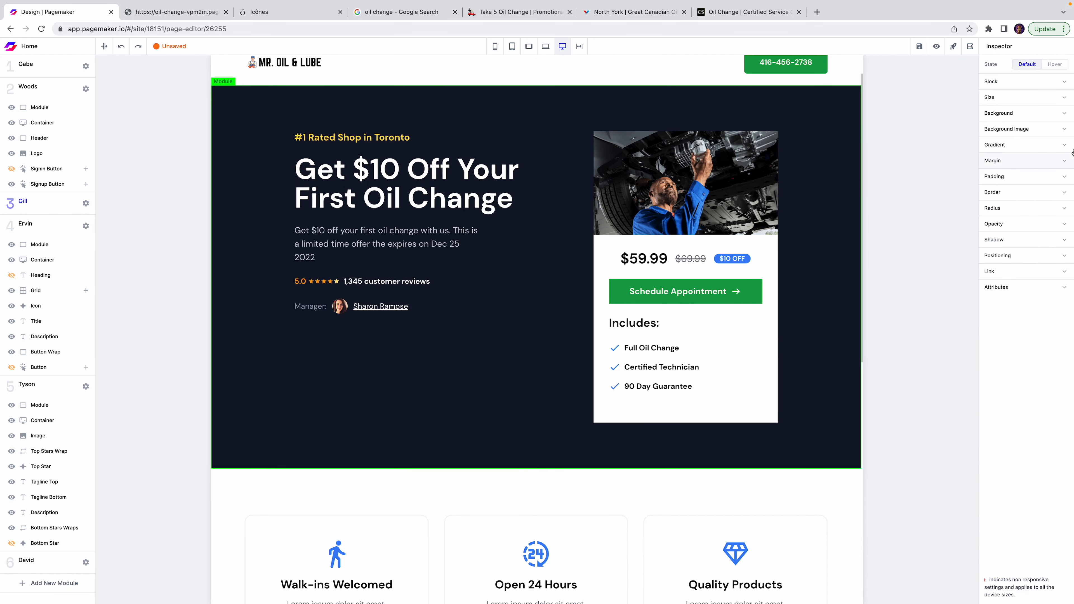
left_click(1013, 134)
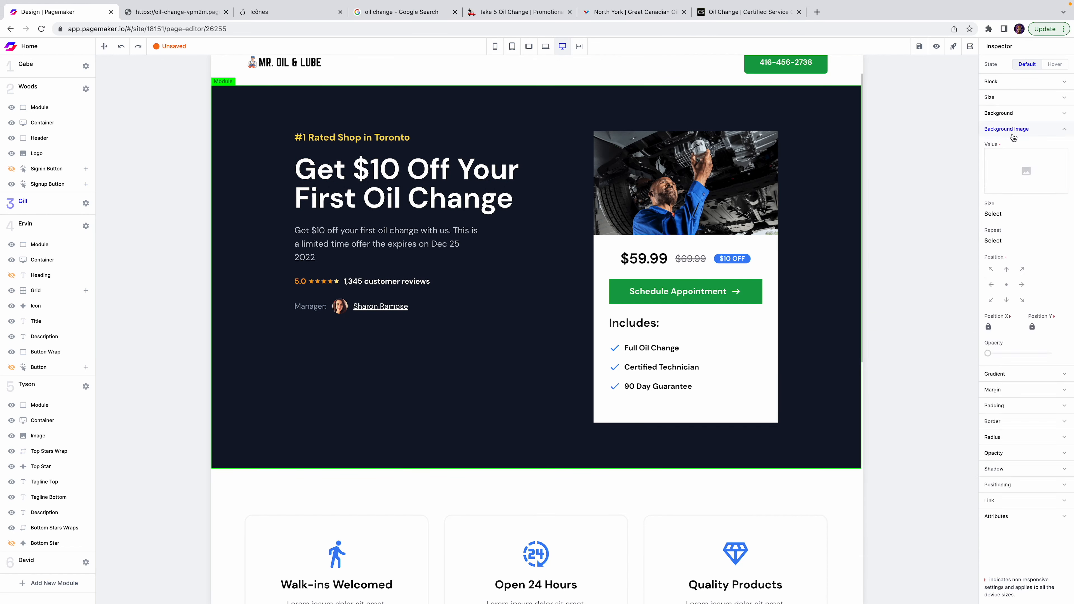
left_click(1024, 173)
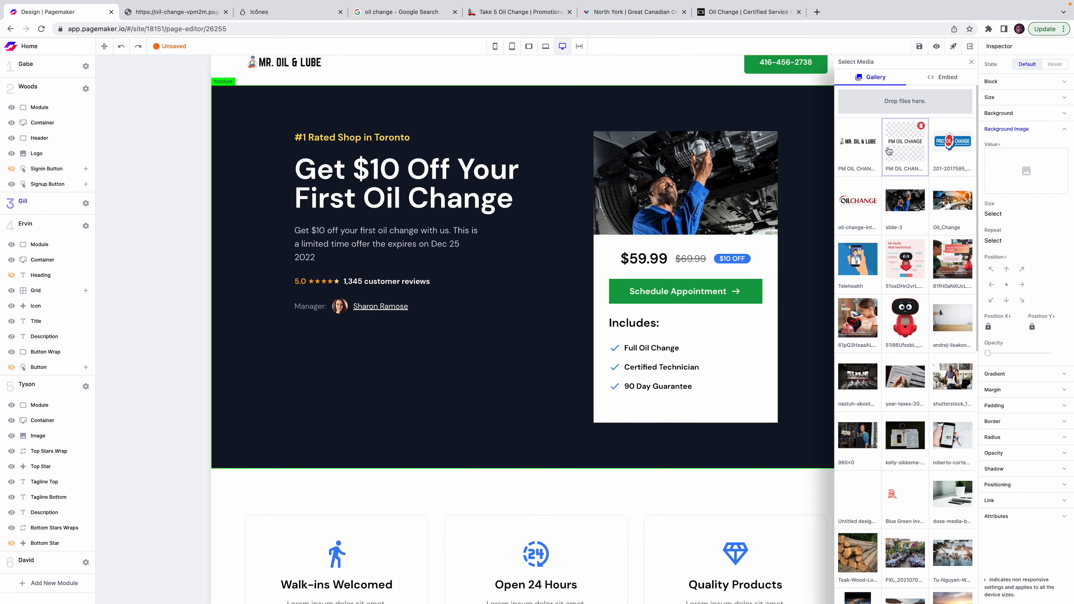
left_click(945, 204)
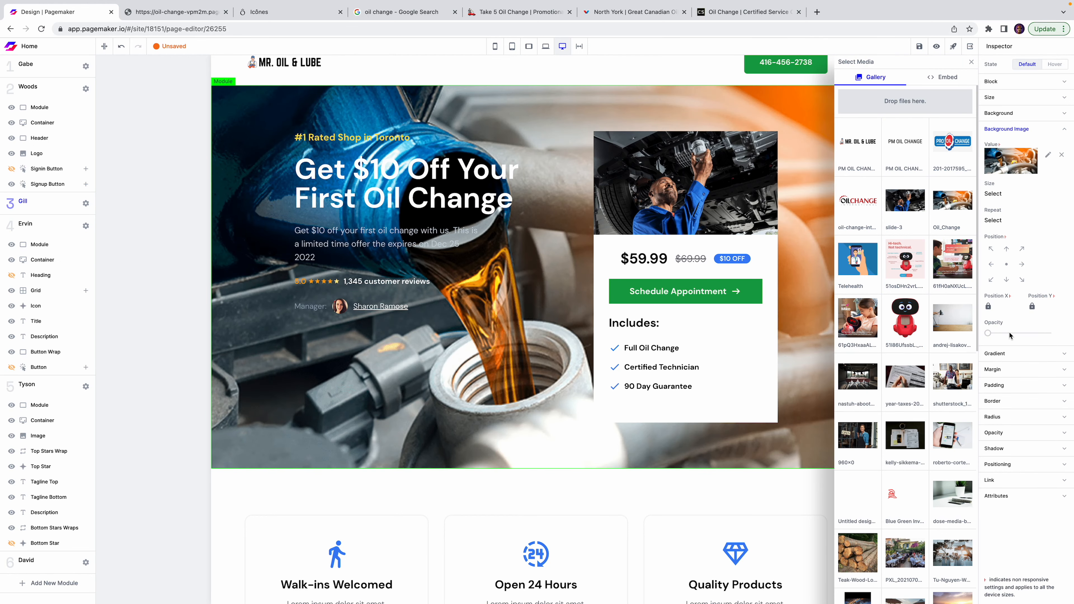
left_click_drag(990, 333, 1046, 340)
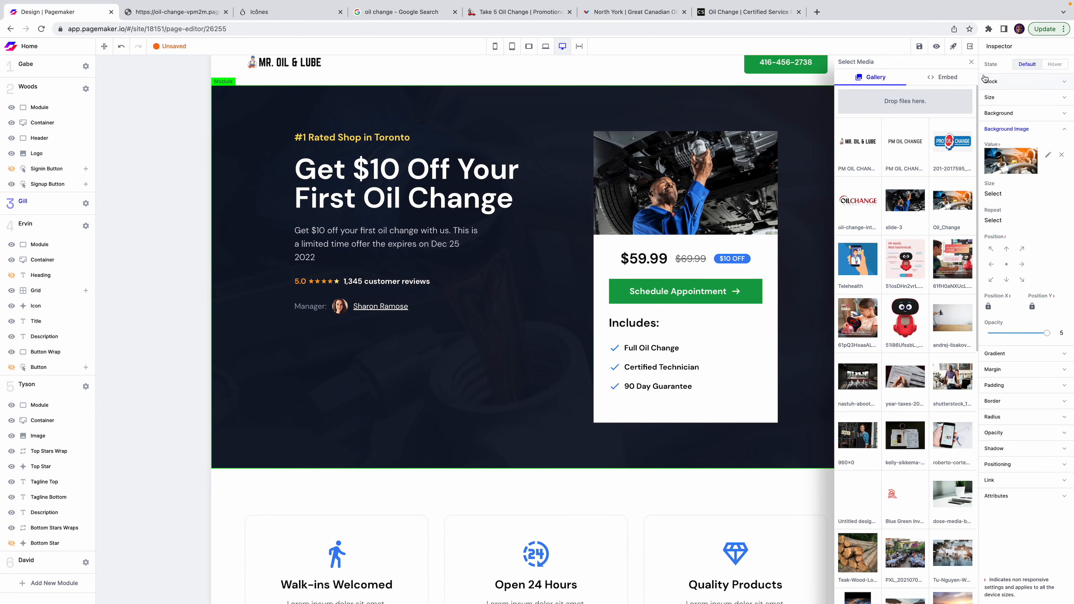
left_click(971, 62)
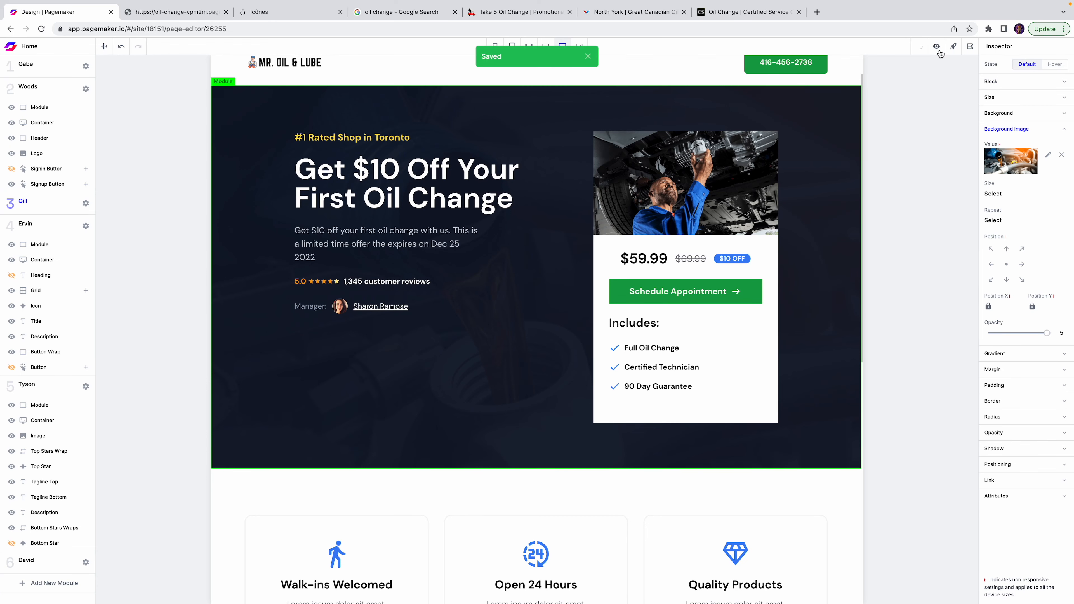
Change the guarantee heading's width from 2/3 to Auto and save the page.
scroll(641, 368, "down", 10)
left_click(647, 413)
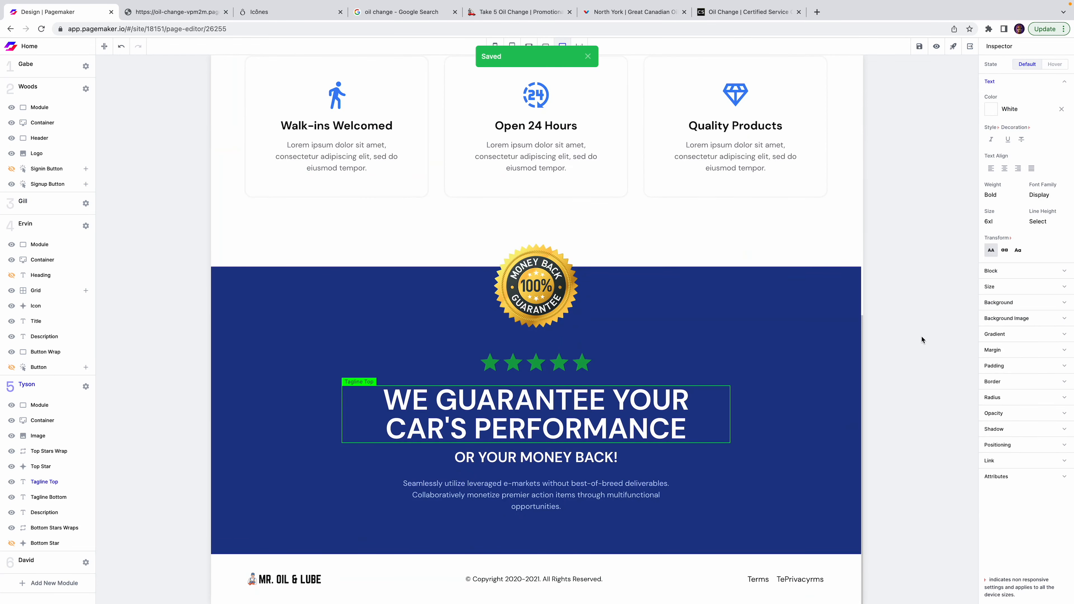
left_click(1011, 289)
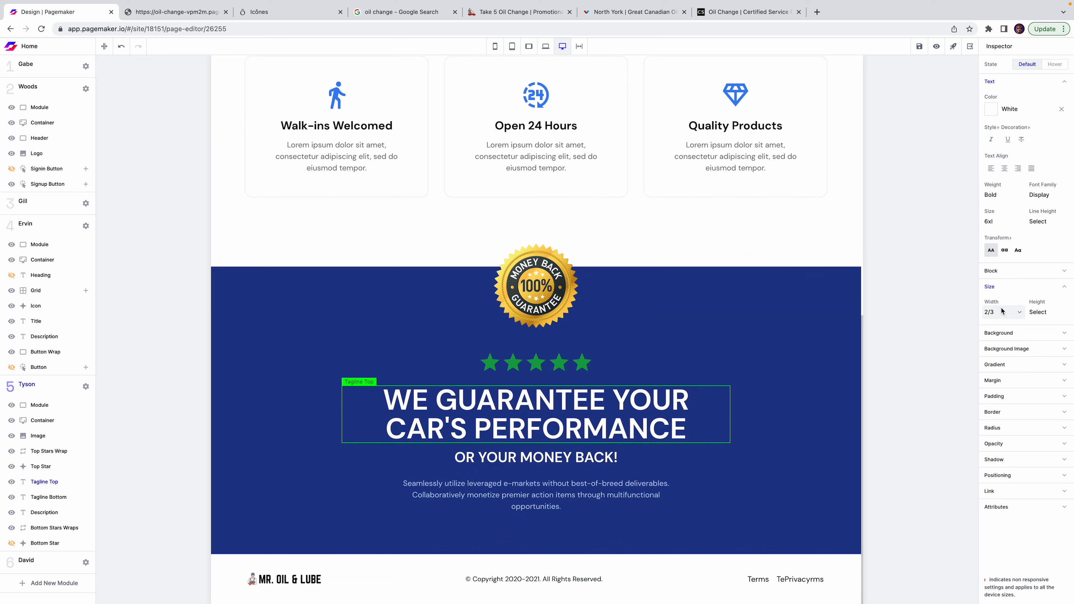
left_click(1008, 313)
left_click(1011, 235)
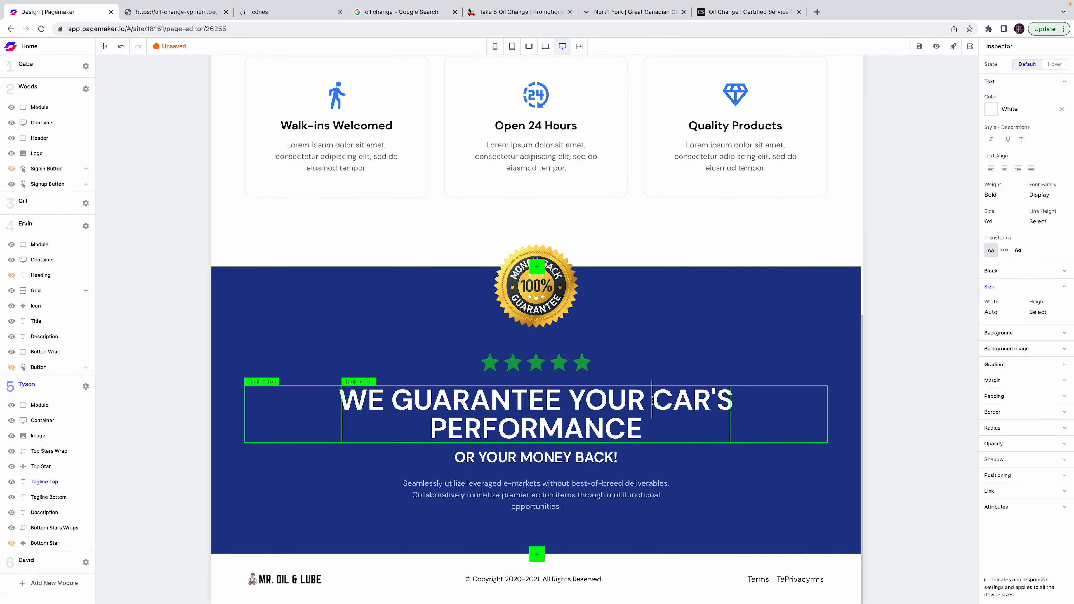
left_click(920, 47)
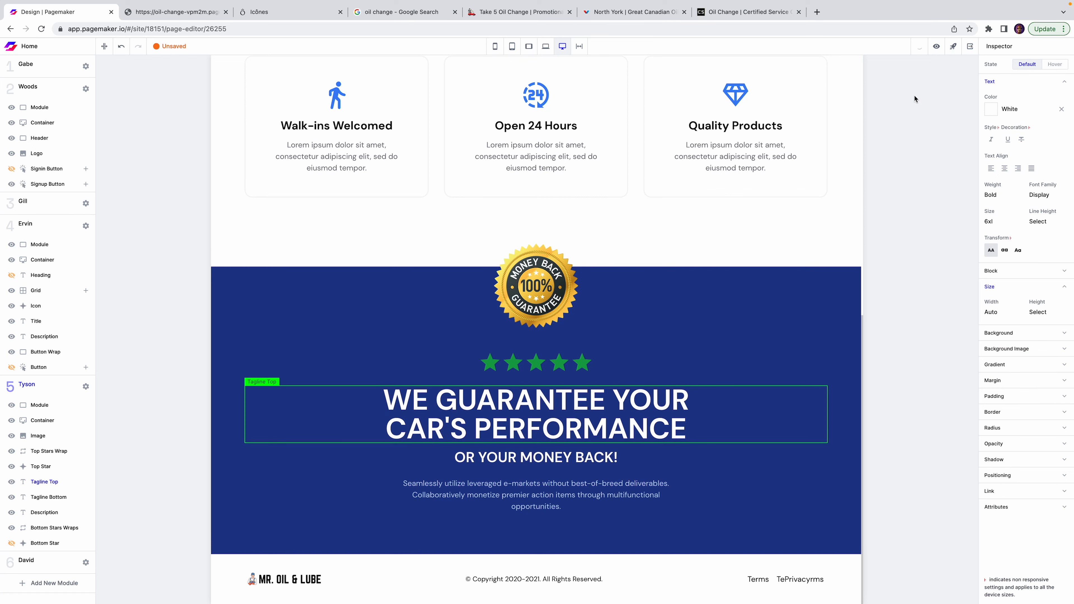
Open the saved draft page as a preview in a new browser tab.
left_click(936, 47)
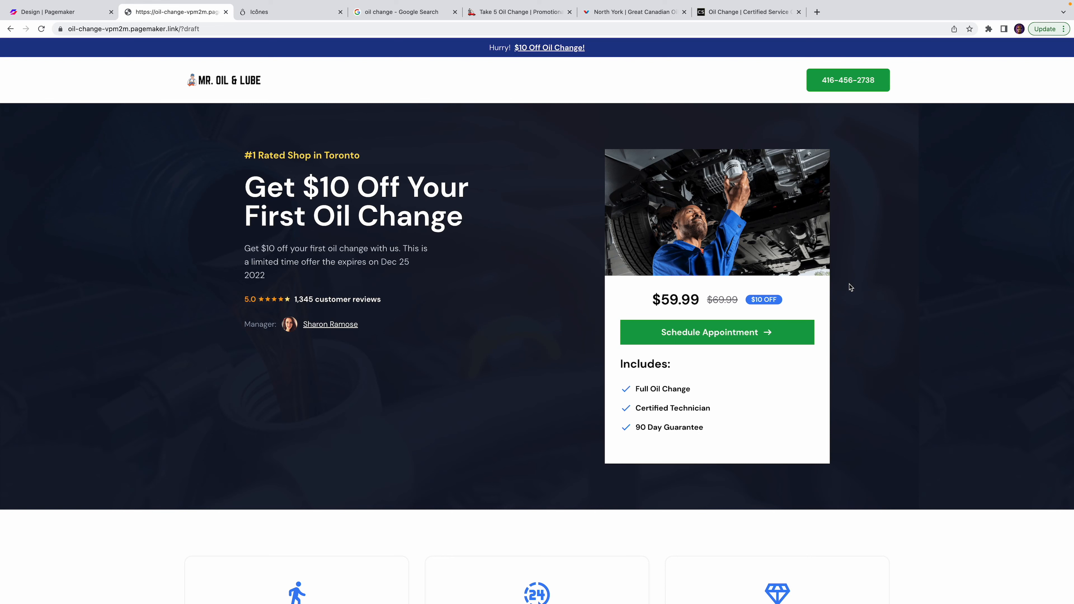
Close the Icônes and oil change search tabs, keeping the draft preview and editor open.
left_click(338, 17)
left_click(340, 13)
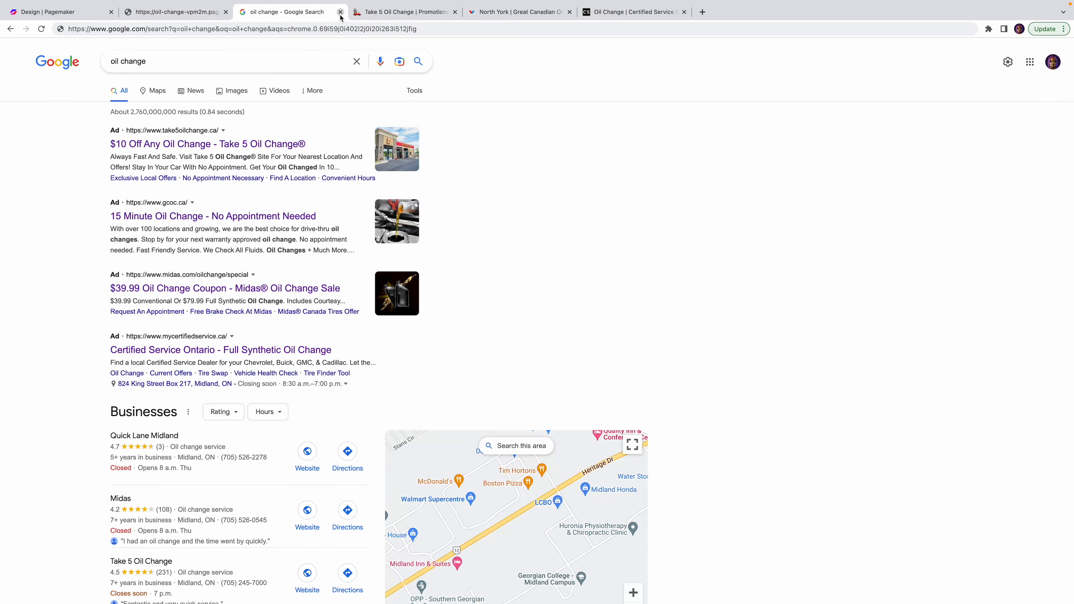
left_click(340, 12)
left_click(418, 18)
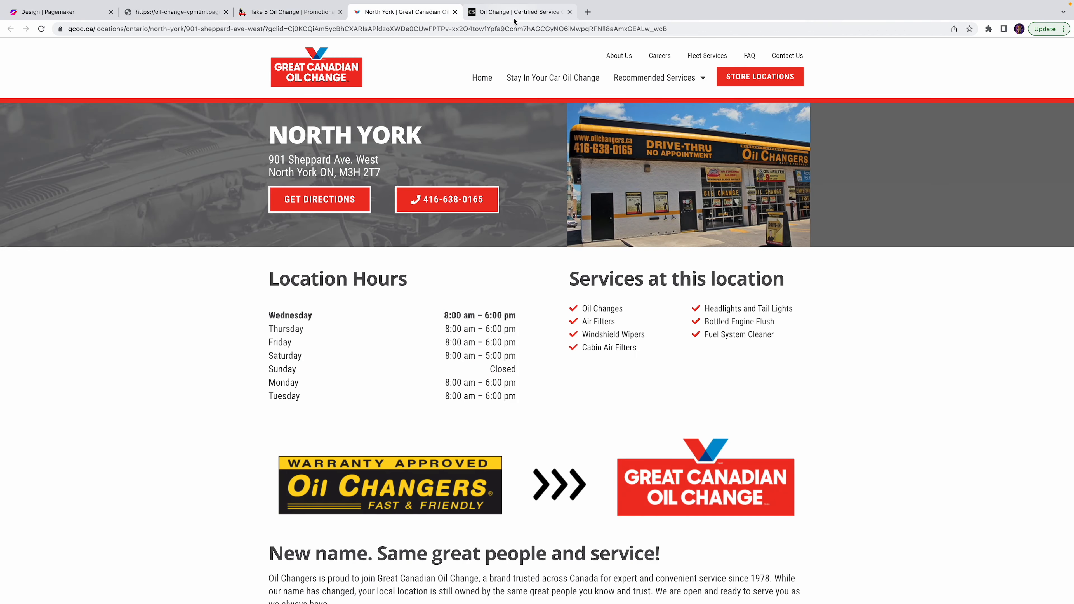
left_click(464, 19)
left_click(183, 18)
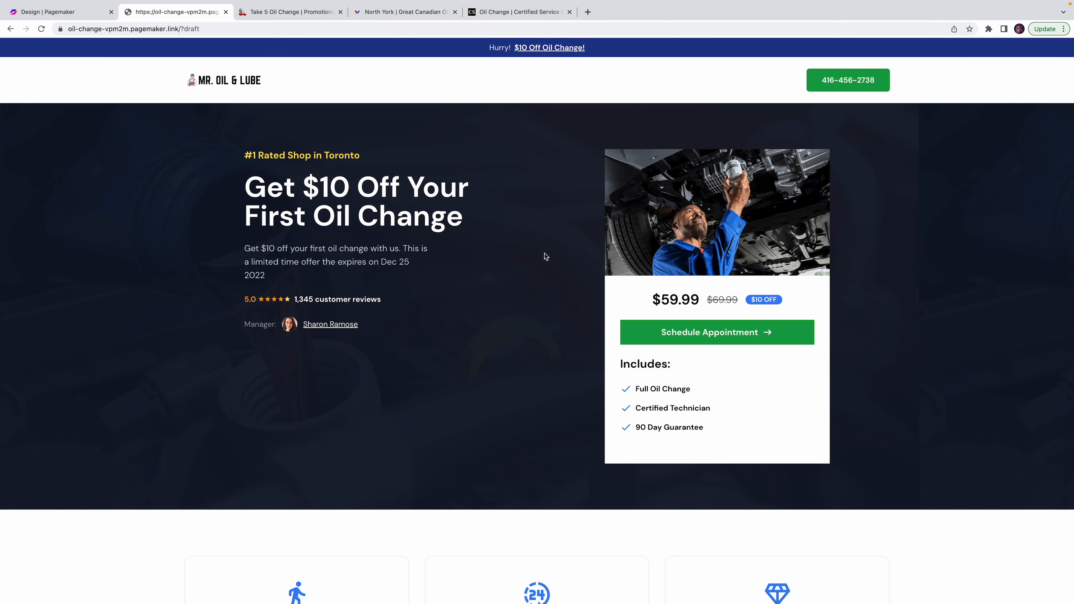
left_click(85, 12)
Fade the hero background photo's opacity on the mobile layout and save the page.
left_click(495, 46)
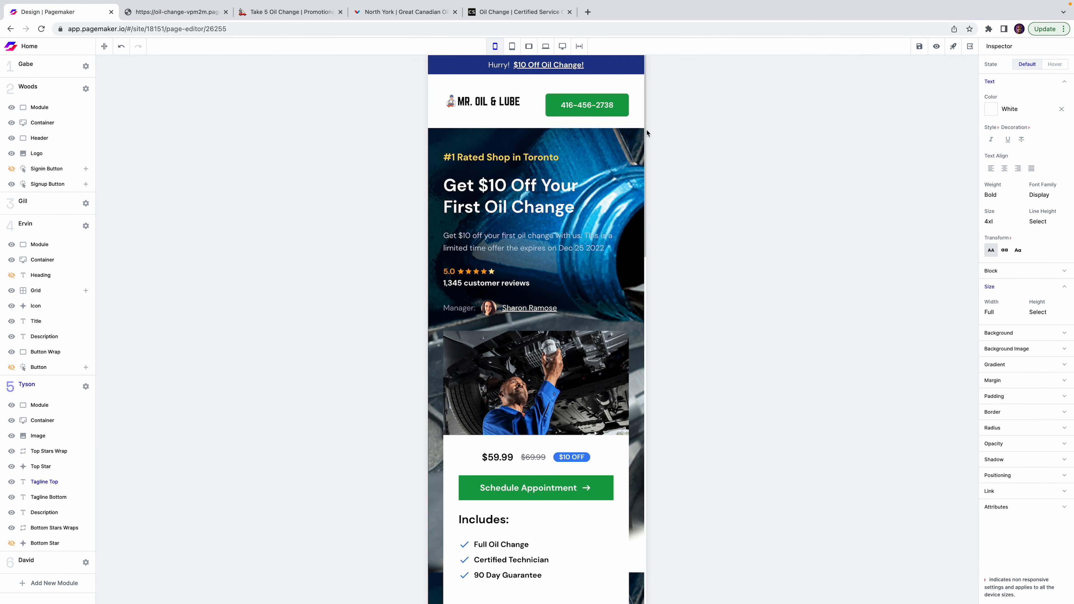
left_click(655, 136)
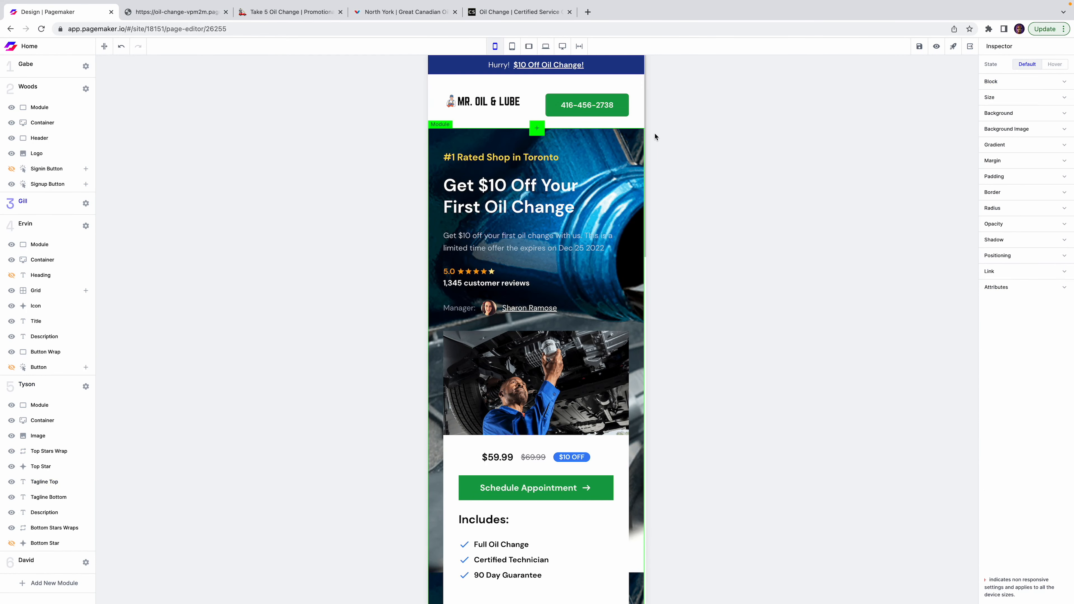
left_click(1023, 132)
left_click_drag(992, 334, 1042, 328)
left_click(919, 46)
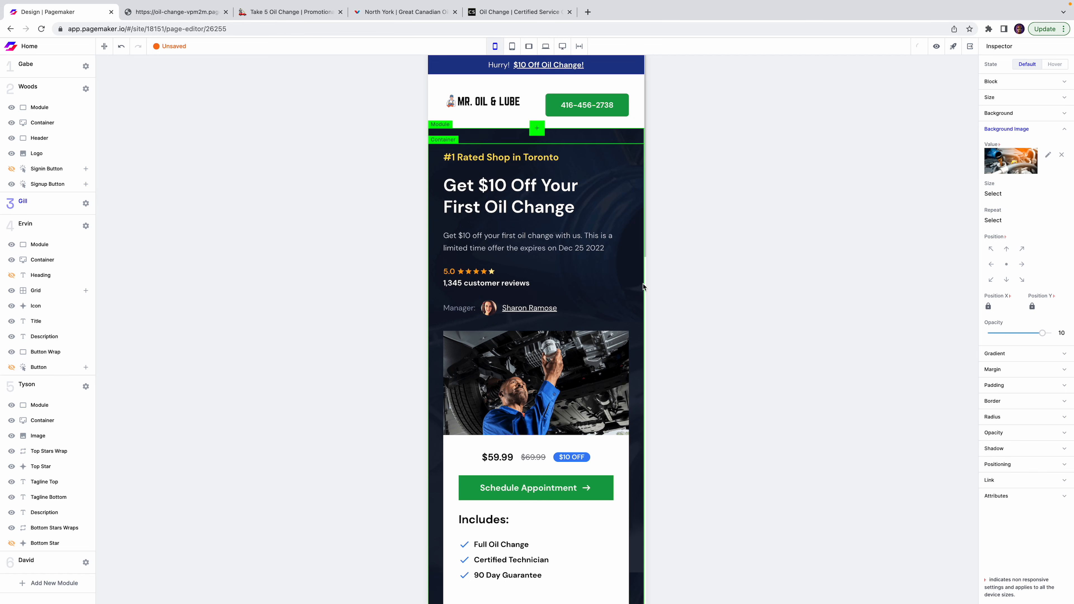
Look over the mobile page down to the $59.99 price, then return to the draft preview.
scroll(508, 275, "down", 1)
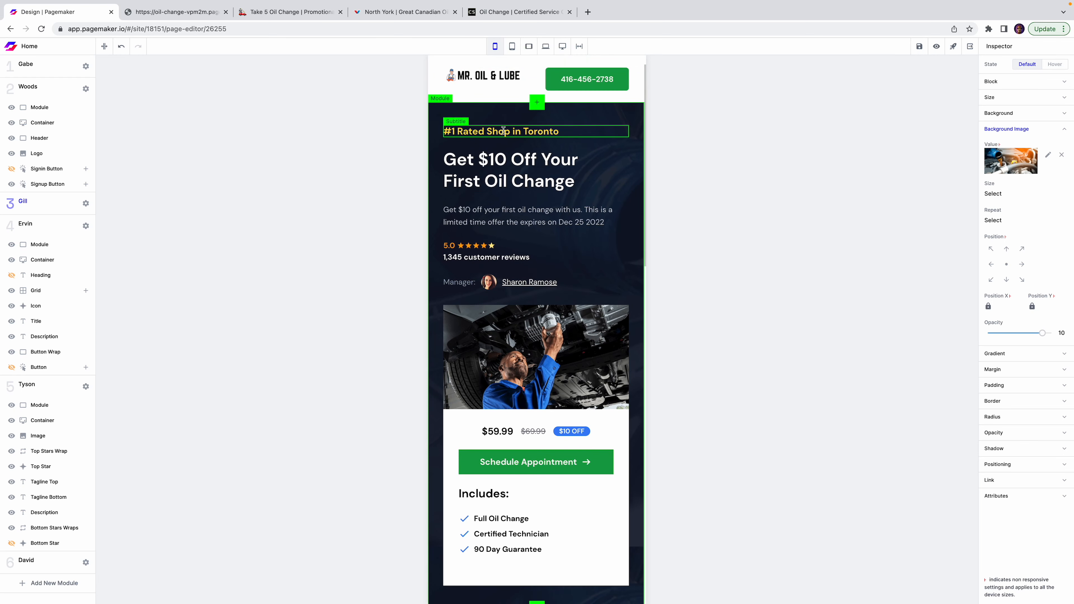
scroll(512, 190, "down", 4)
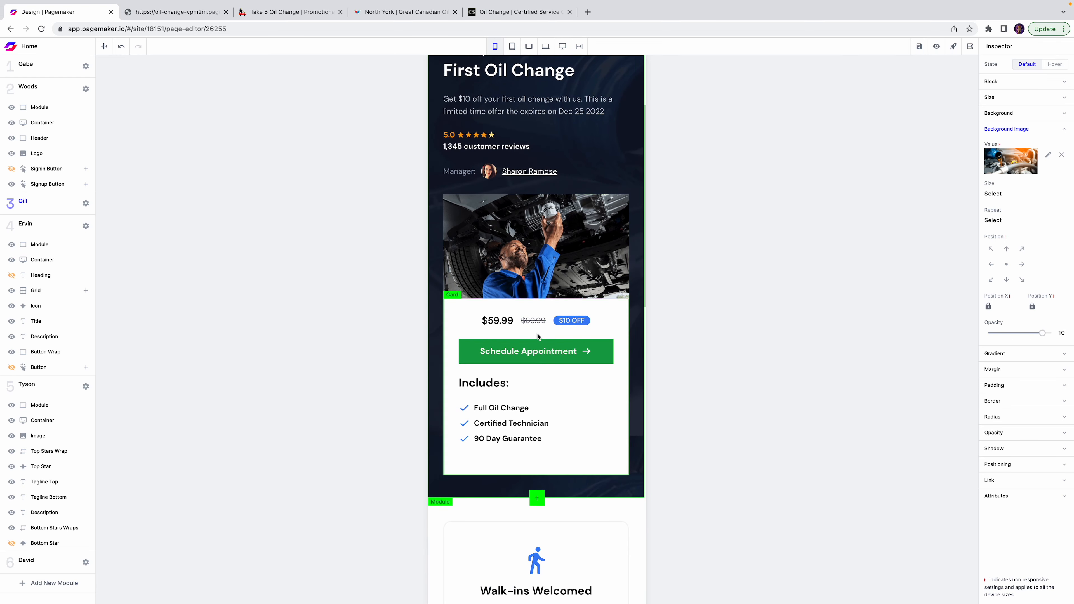
left_click(512, 324)
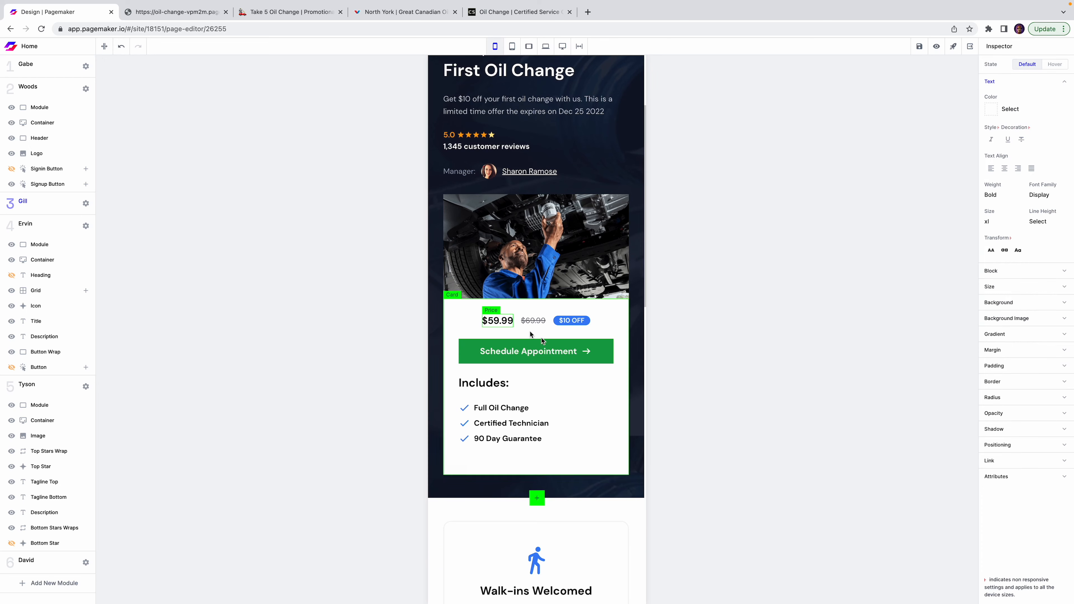
scroll(537, 351, "up", 5)
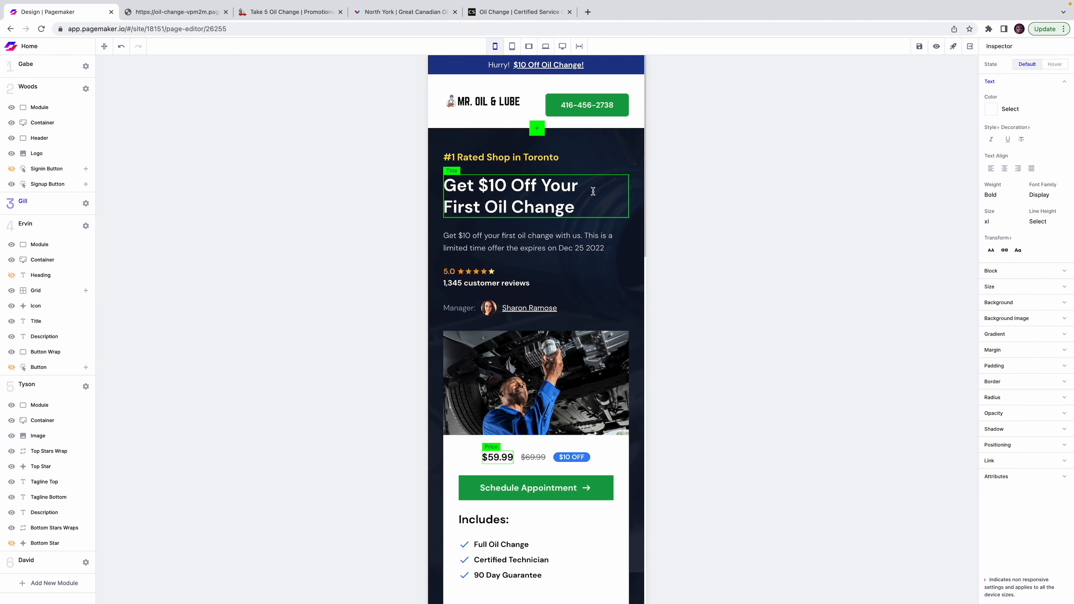
scroll(593, 196, "down", 10)
scroll(593, 196, "up", 7)
scroll(593, 196, "up", 2)
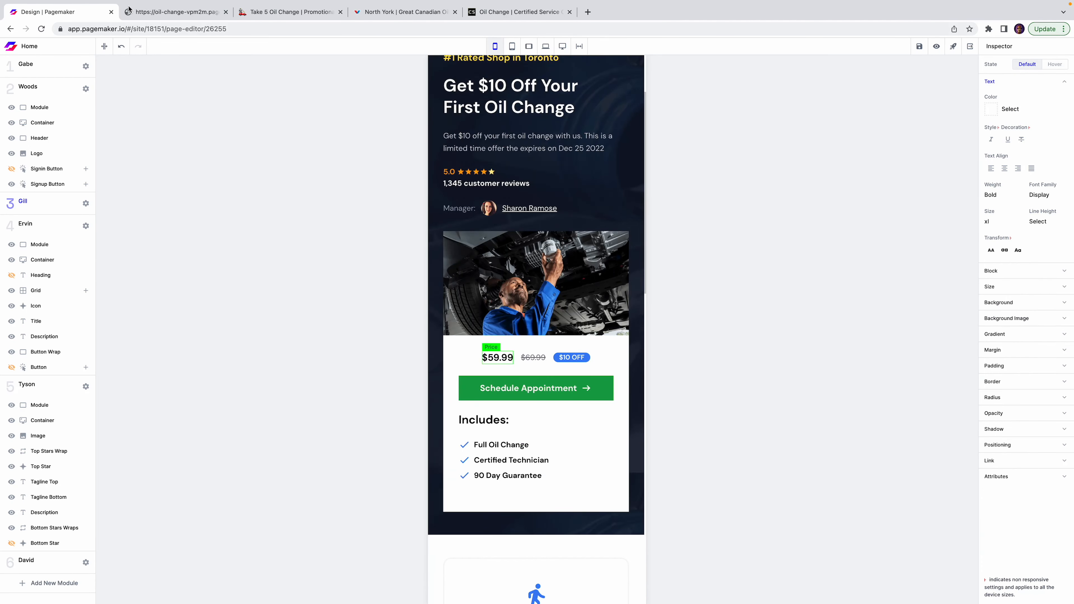
left_click(142, 15)
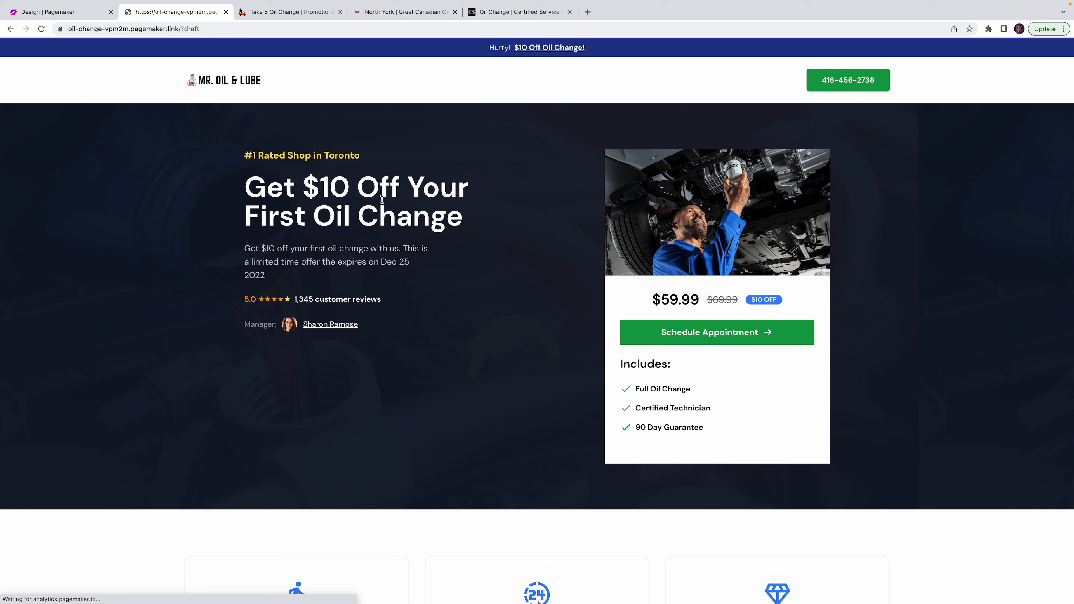